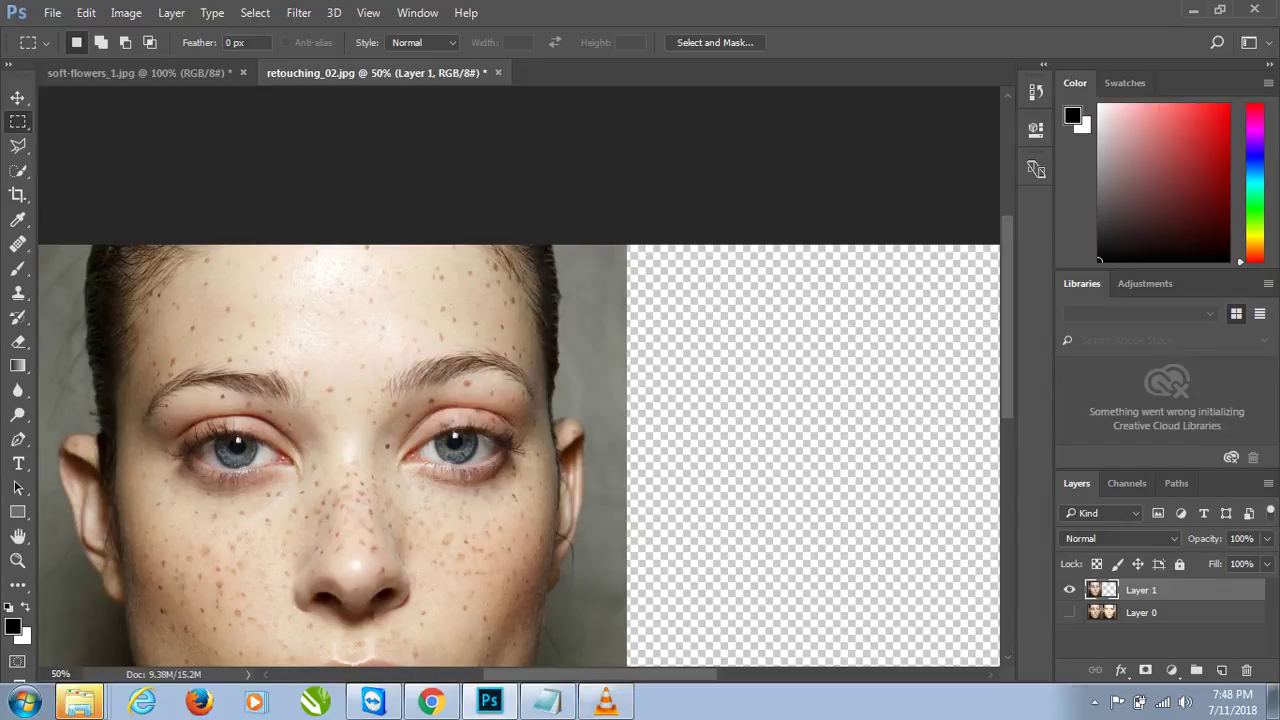
# Open the Retouching folder in assigment on Removable Disk (G:) and view retouching_01
pyautogui.rightClick(79, 702)
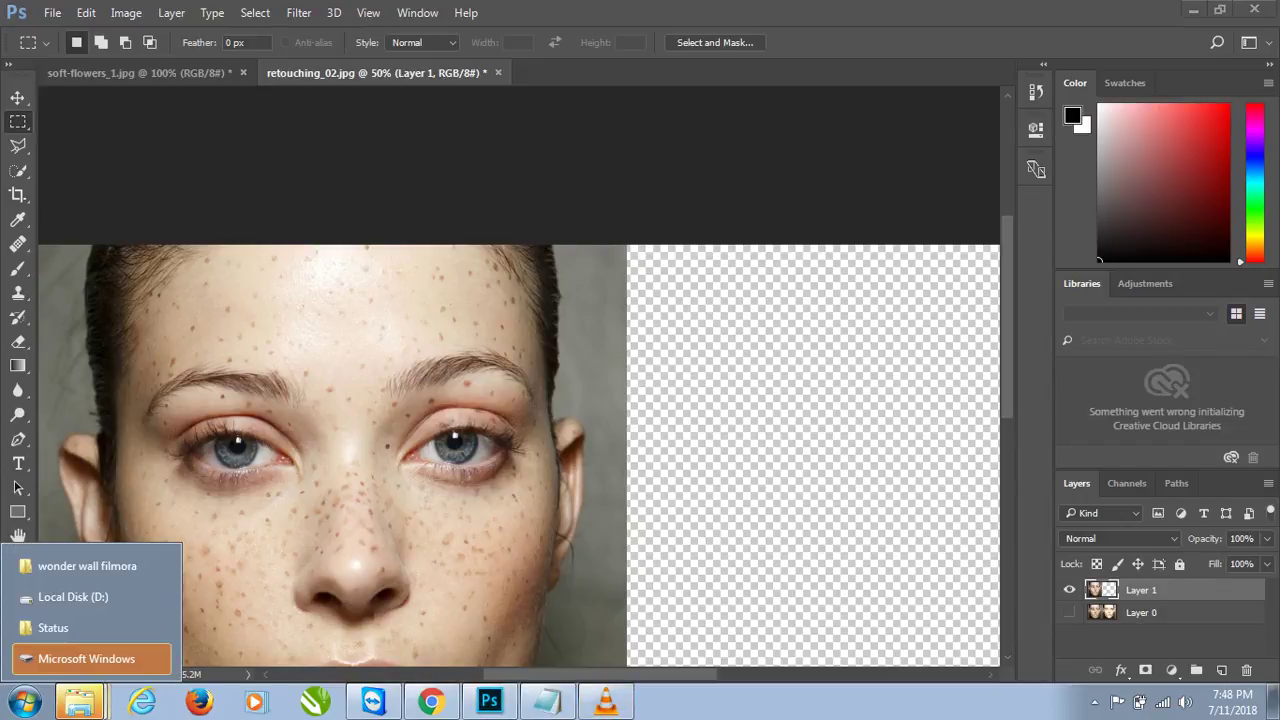
pyautogui.click(70, 627)
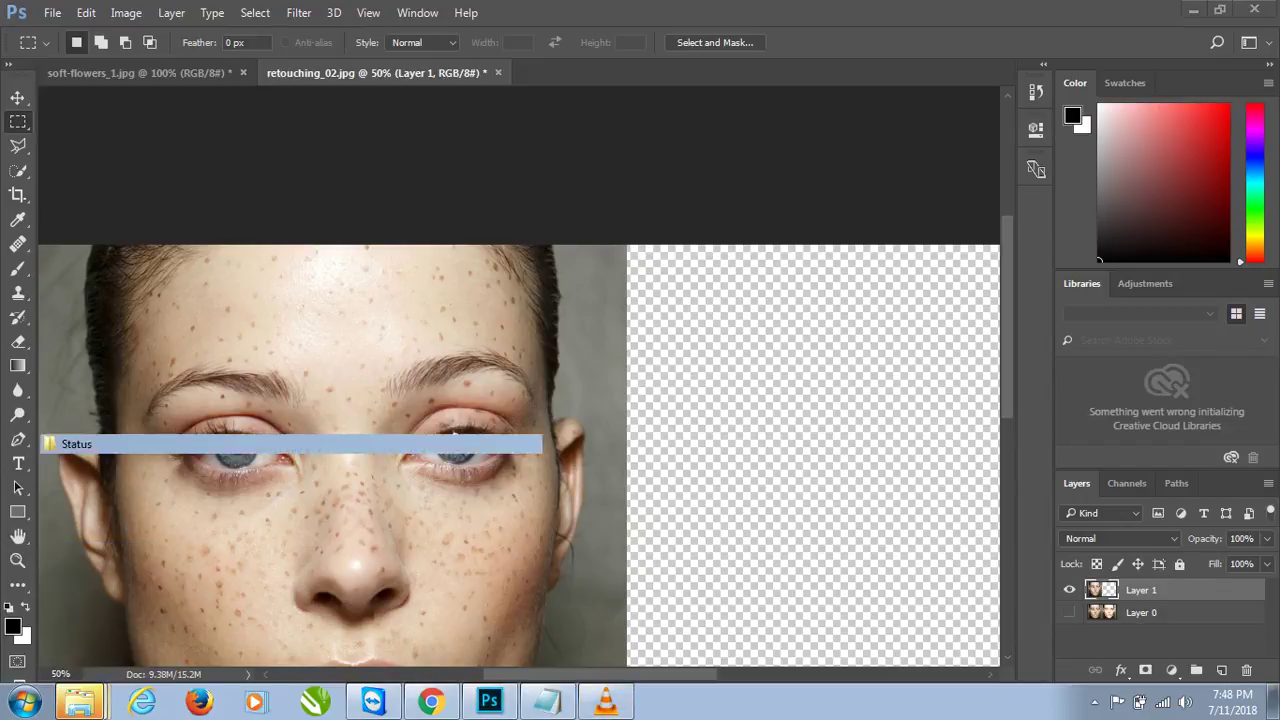
pyautogui.click(97, 396)
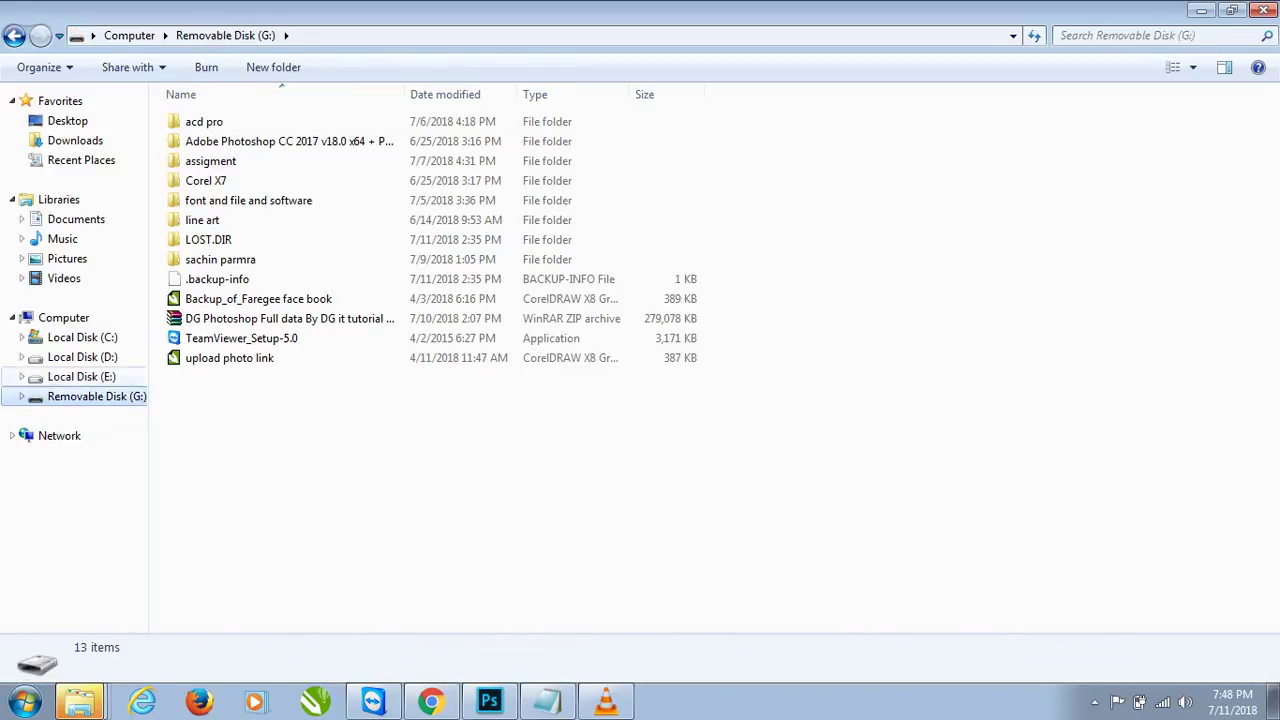
pyautogui.doubleClick(210, 161)
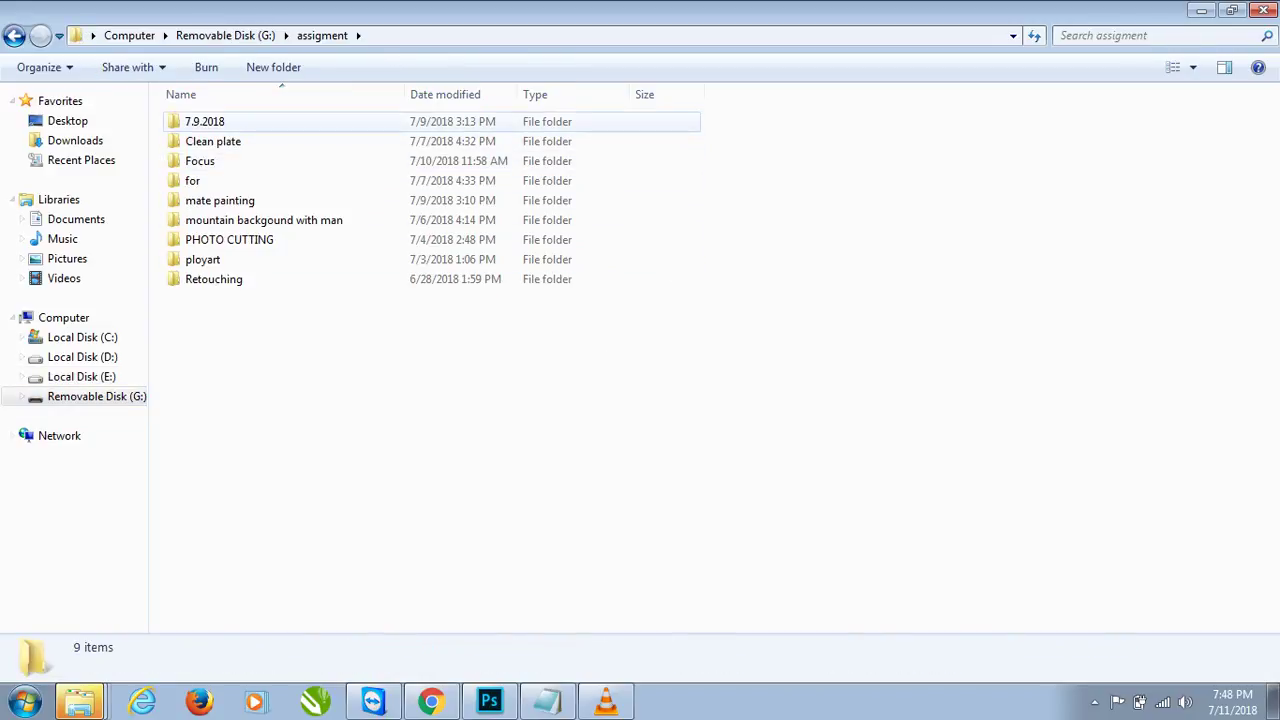
pyautogui.doubleClick(213, 279)
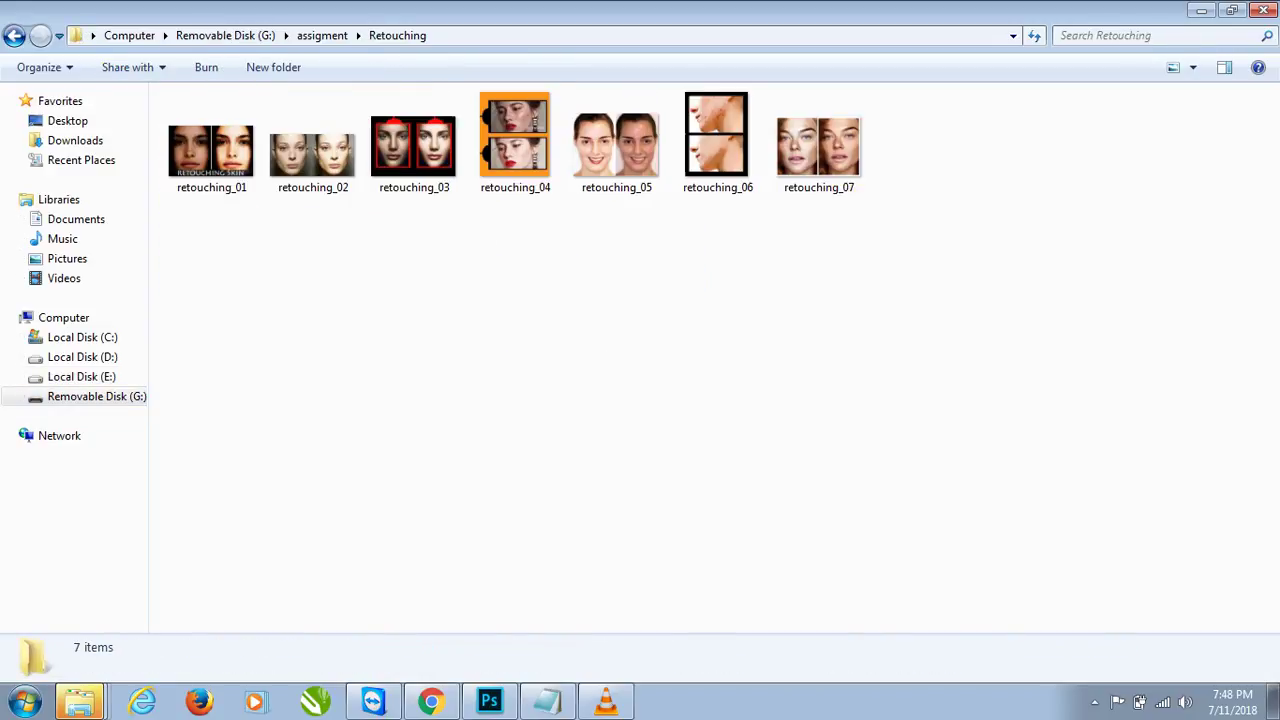
pyautogui.doubleClick(211, 145)
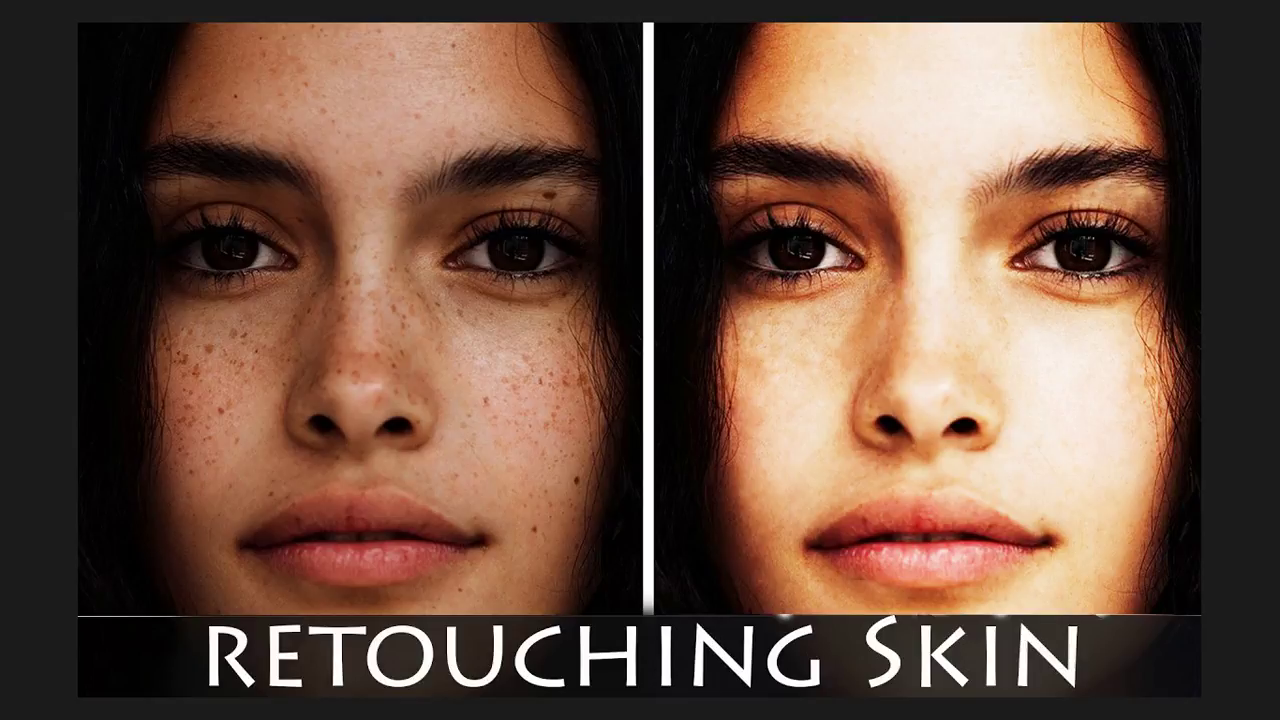
# Step through the before/after examples to the freckled-face one, then close ACDSee
pyautogui.press('Right')
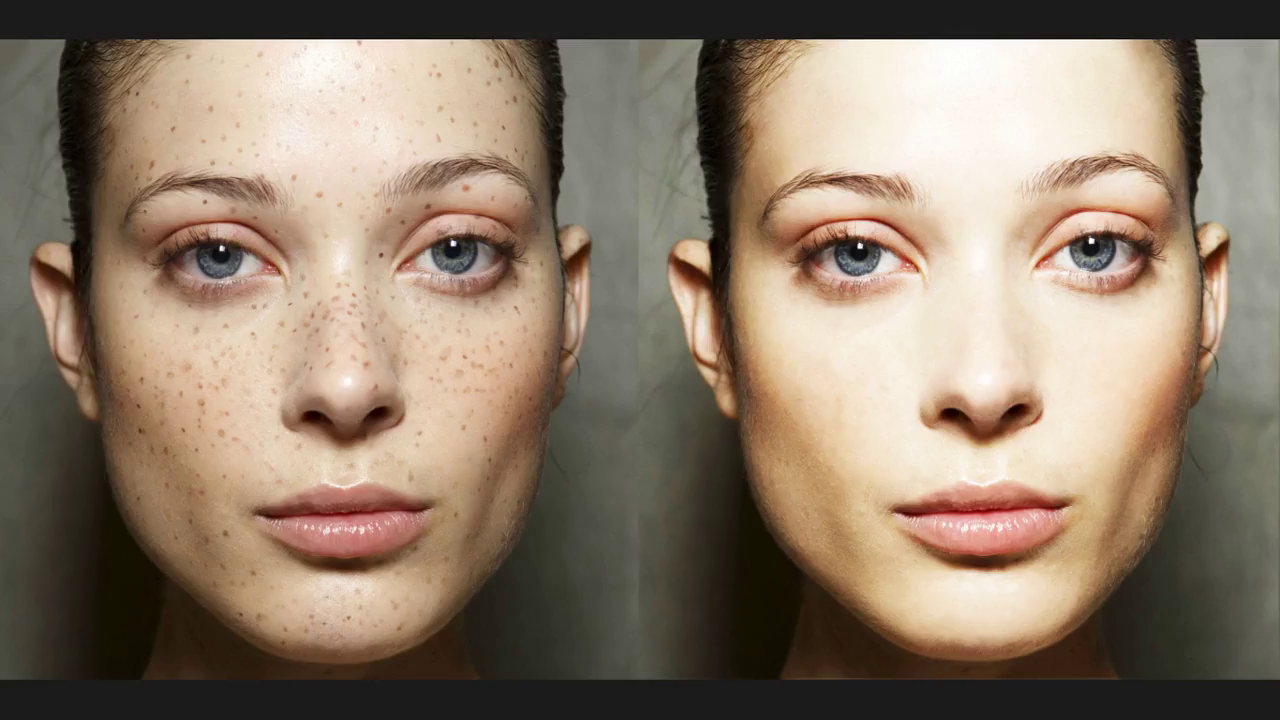
pyautogui.press('Right')
pyautogui.press('Right')
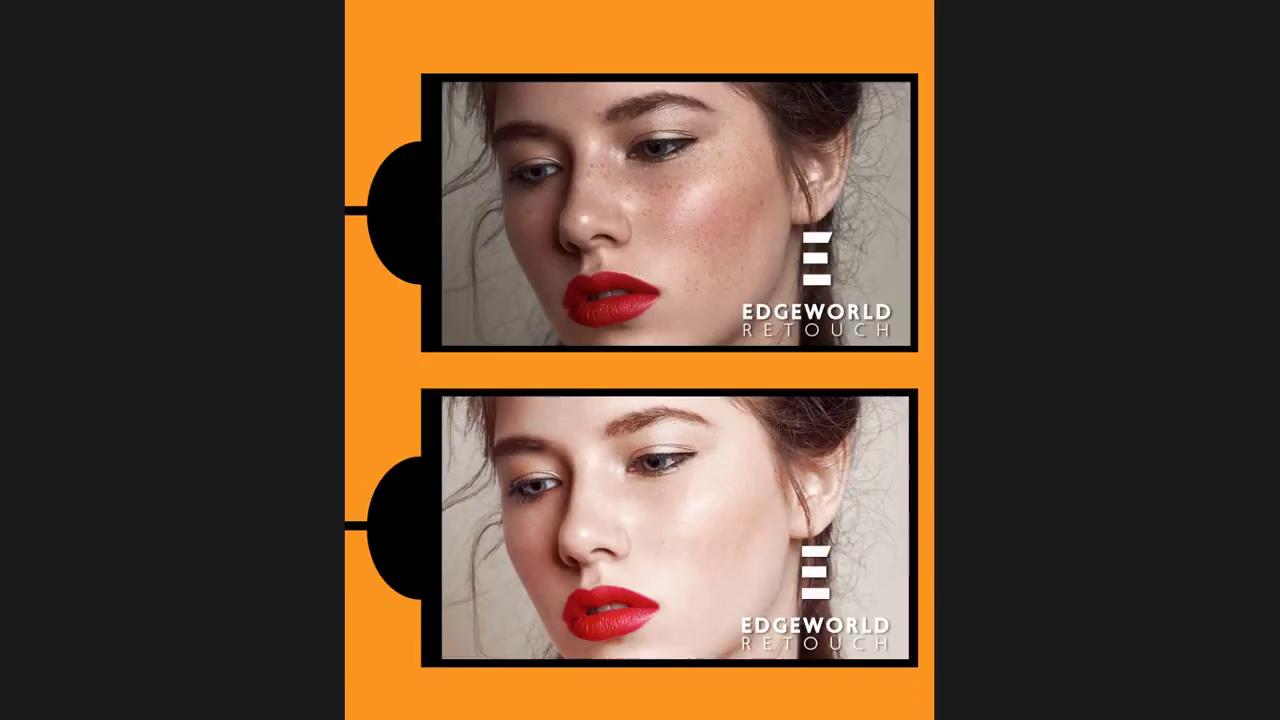
pyautogui.press('Right')
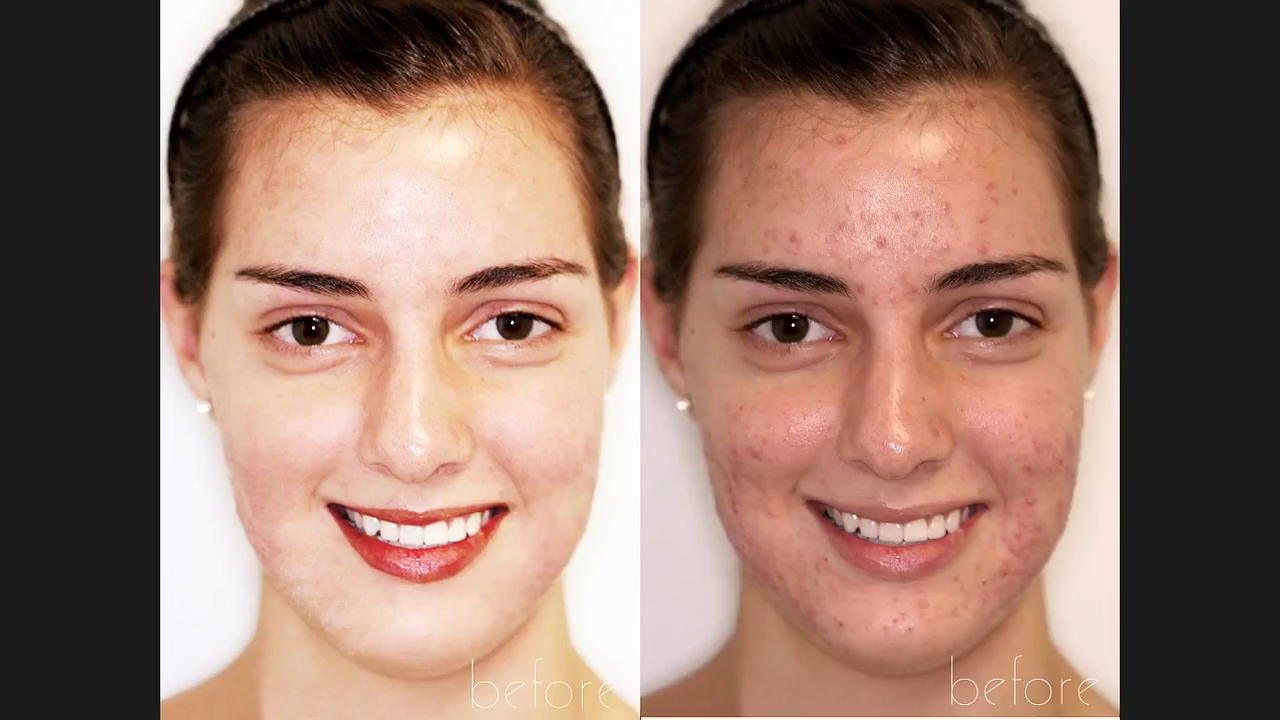
pyautogui.press('Right')
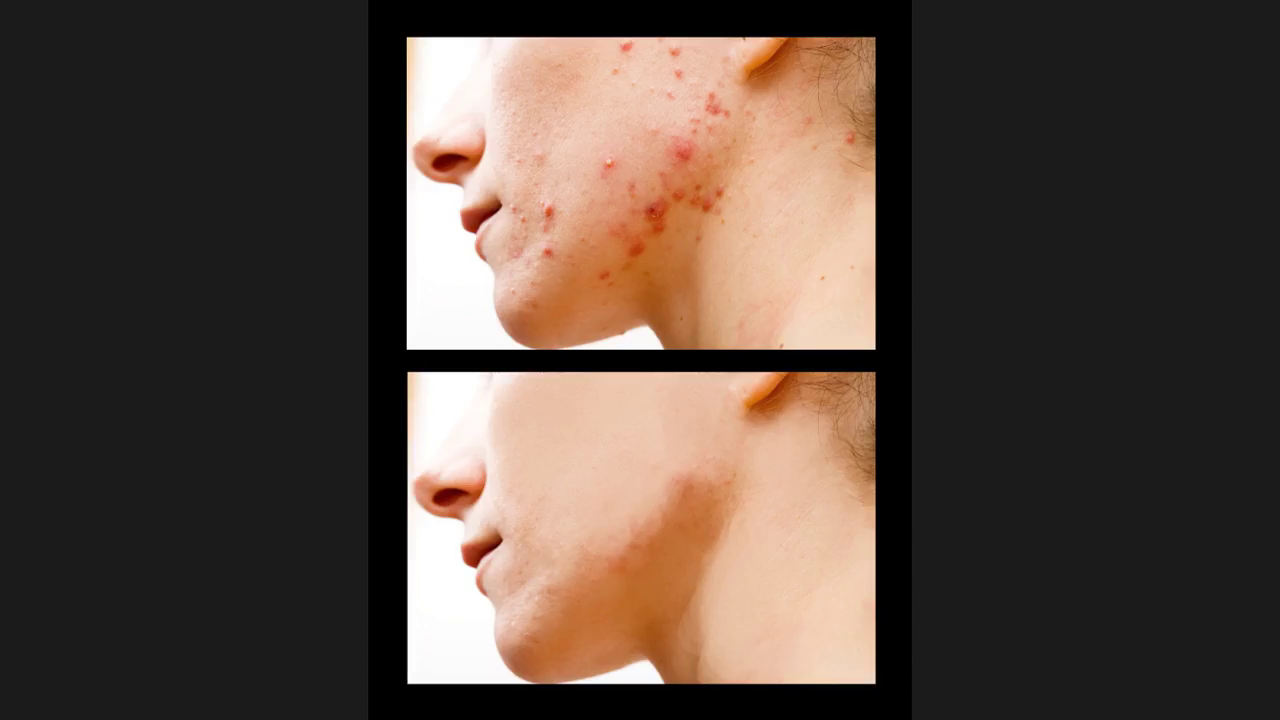
pyautogui.press('Right')
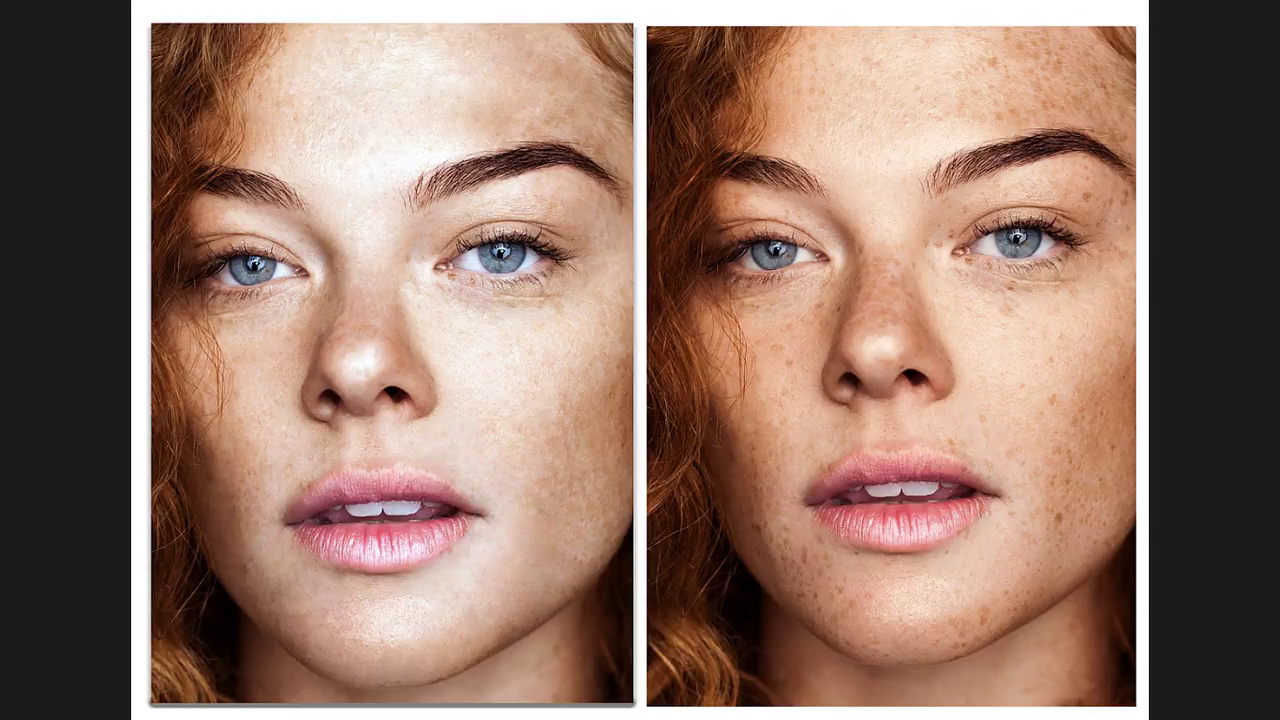
pyautogui.press('Escape')
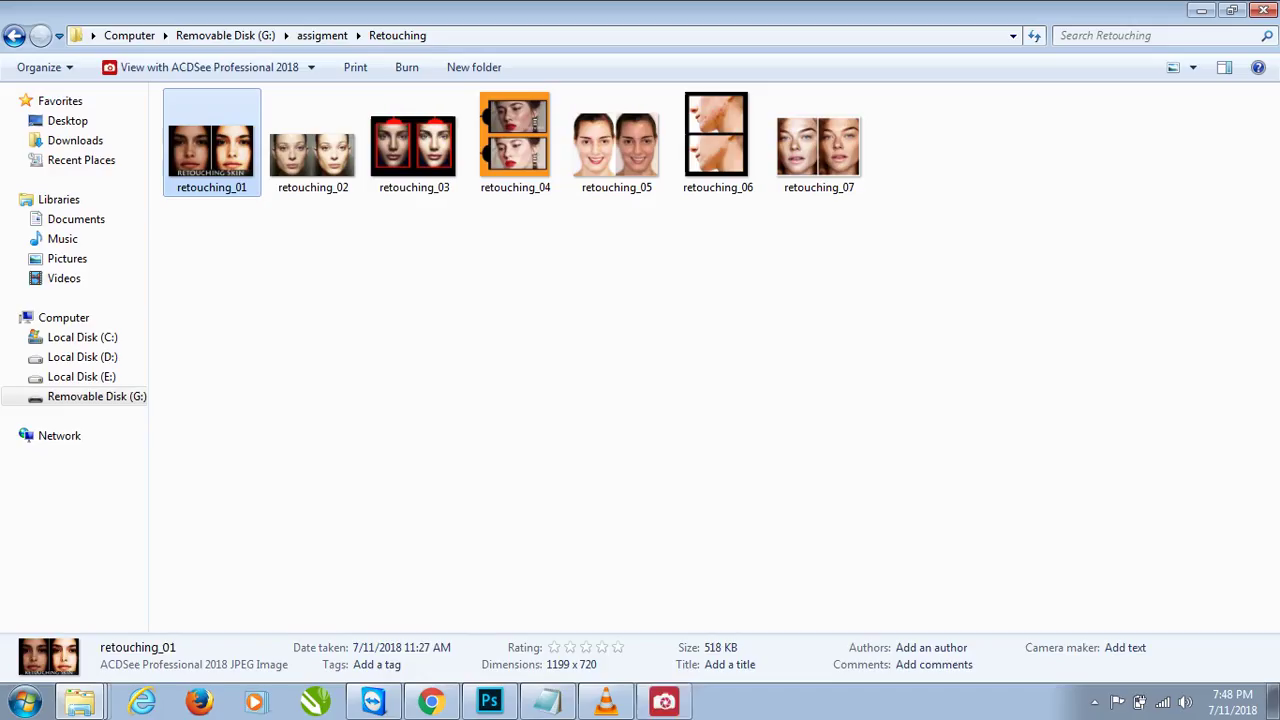
# Switch to Photoshop showing retouching_02.jpg
pyautogui.click(492, 700)
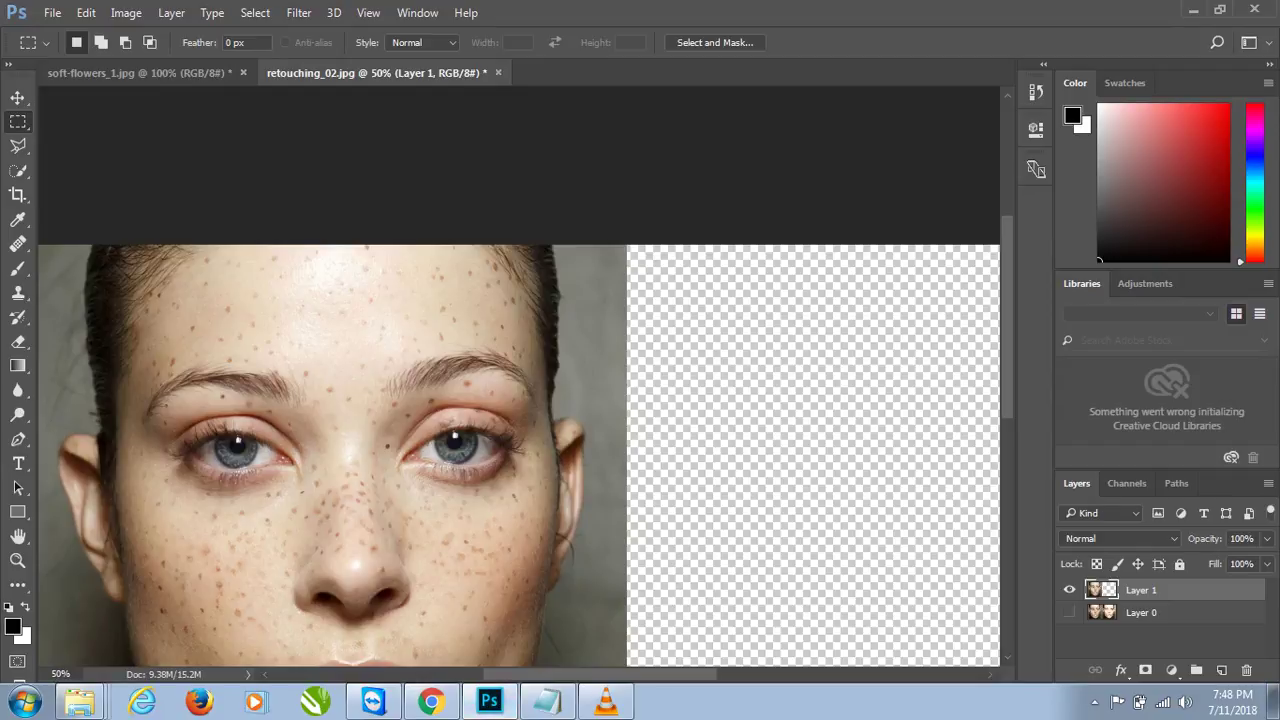
# Zoom the image to 300% and select the Spot Healing Brush tool
pyautogui.hotkey('ctrl', '+')
pyautogui.hotkey('ctrl', '+')
pyautogui.hotkey('ctrl', '+')
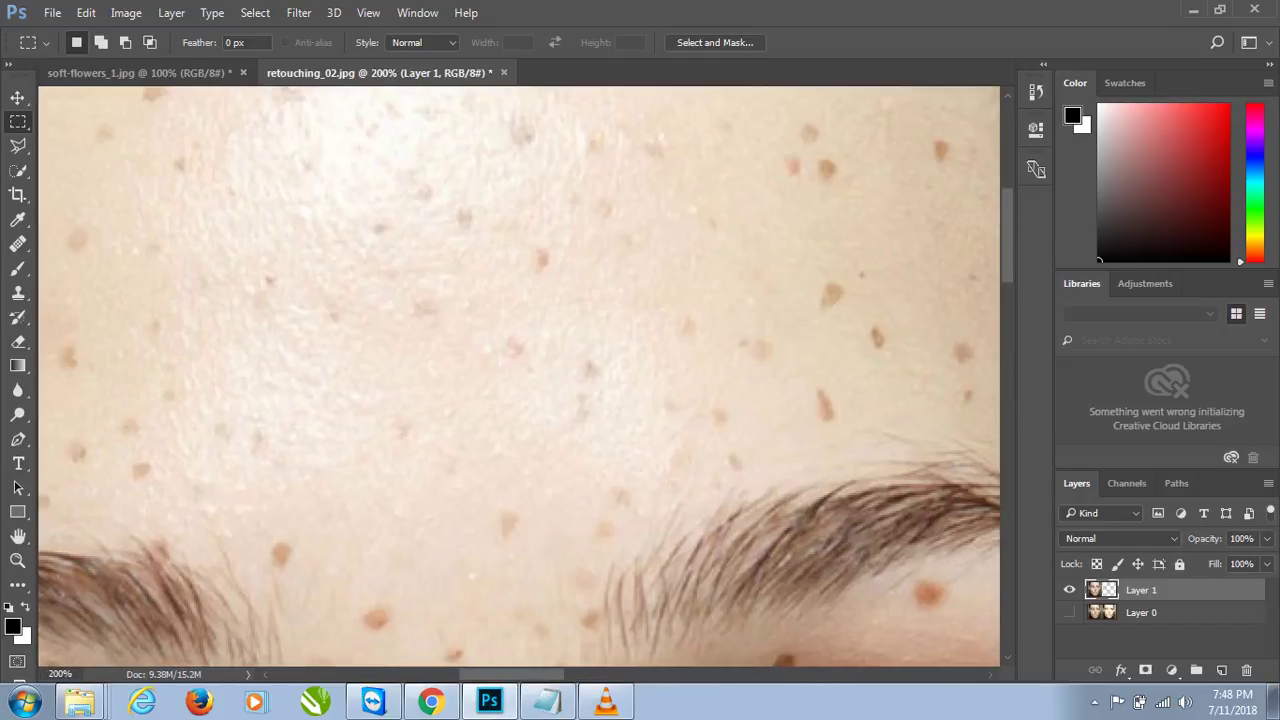
pyautogui.hotkey('ctrl', '+')
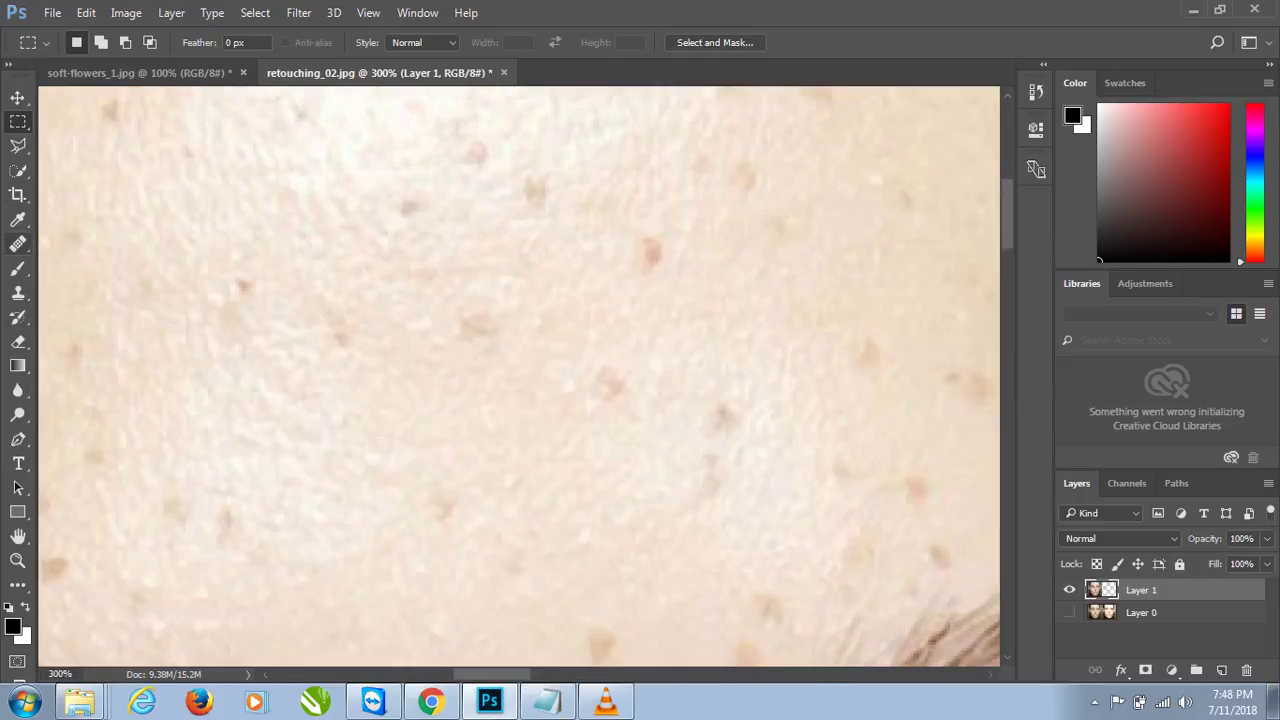
pyautogui.click(18, 244)
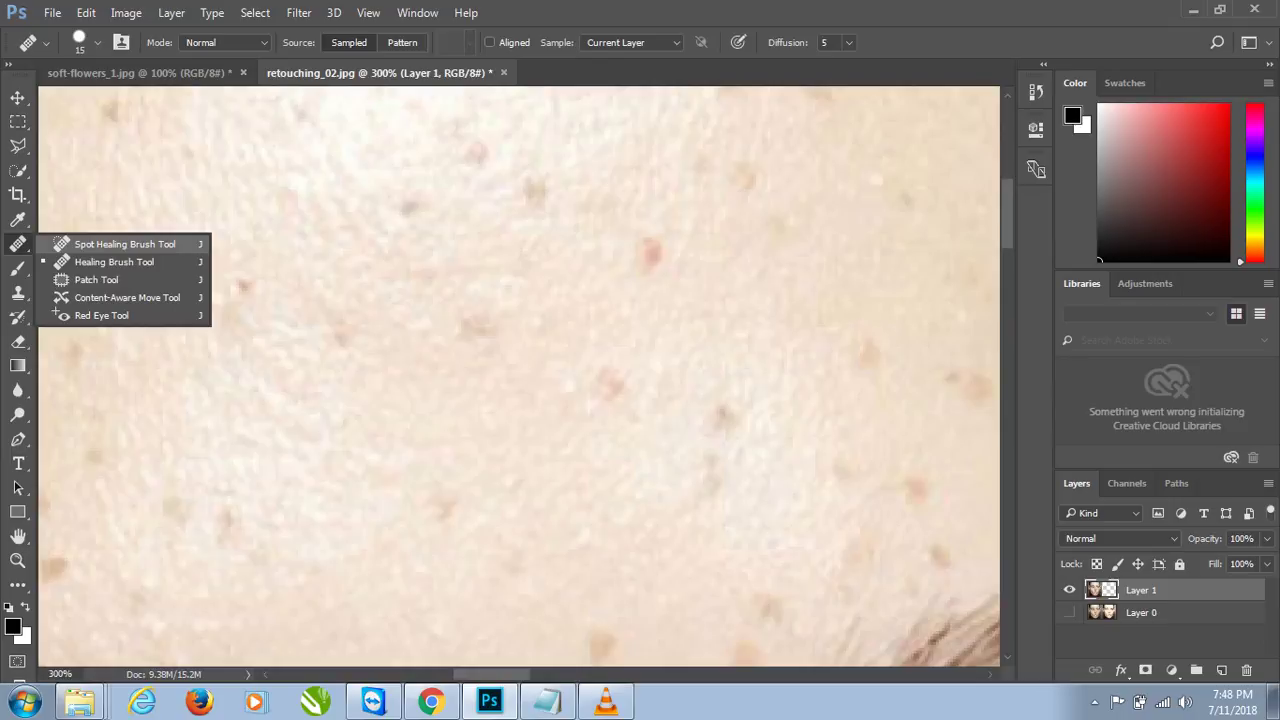
pyautogui.click(124, 244)
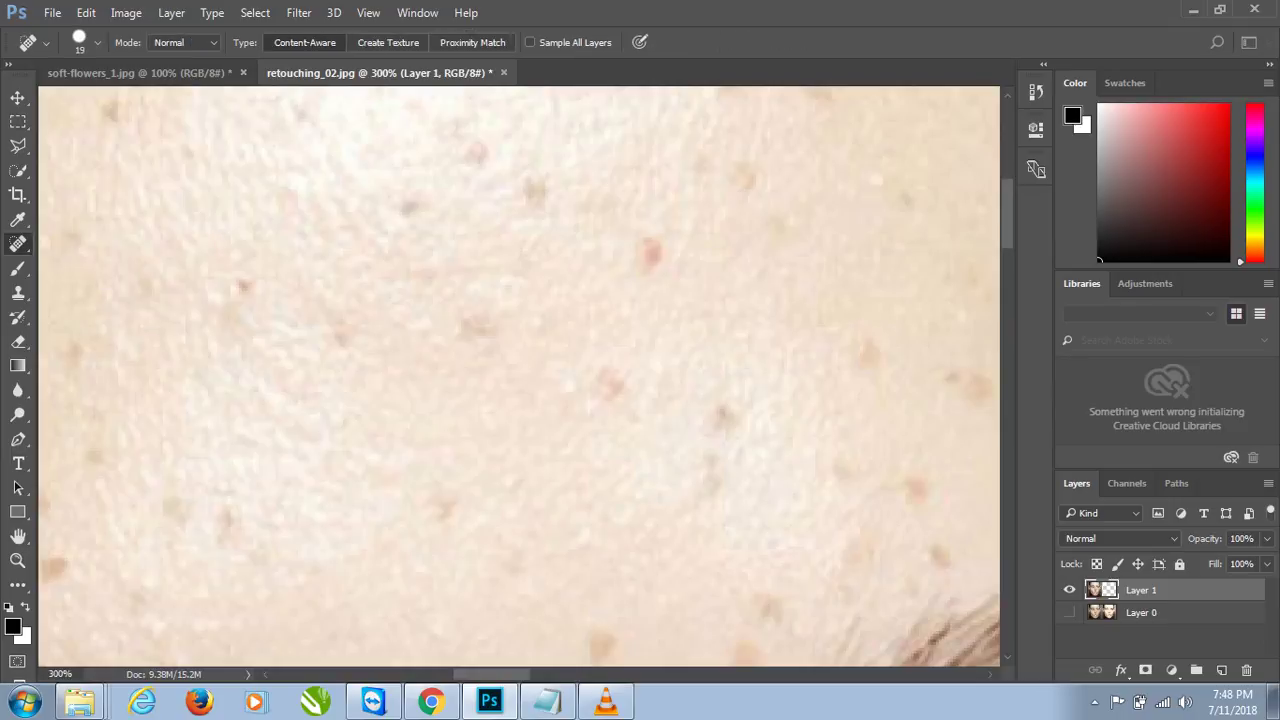
# Heal the freckles across the middle and right of the forehead
pyautogui.click(245, 278)
pyautogui.click(410, 210)
pyautogui.click(527, 183)
pyautogui.click(483, 154)
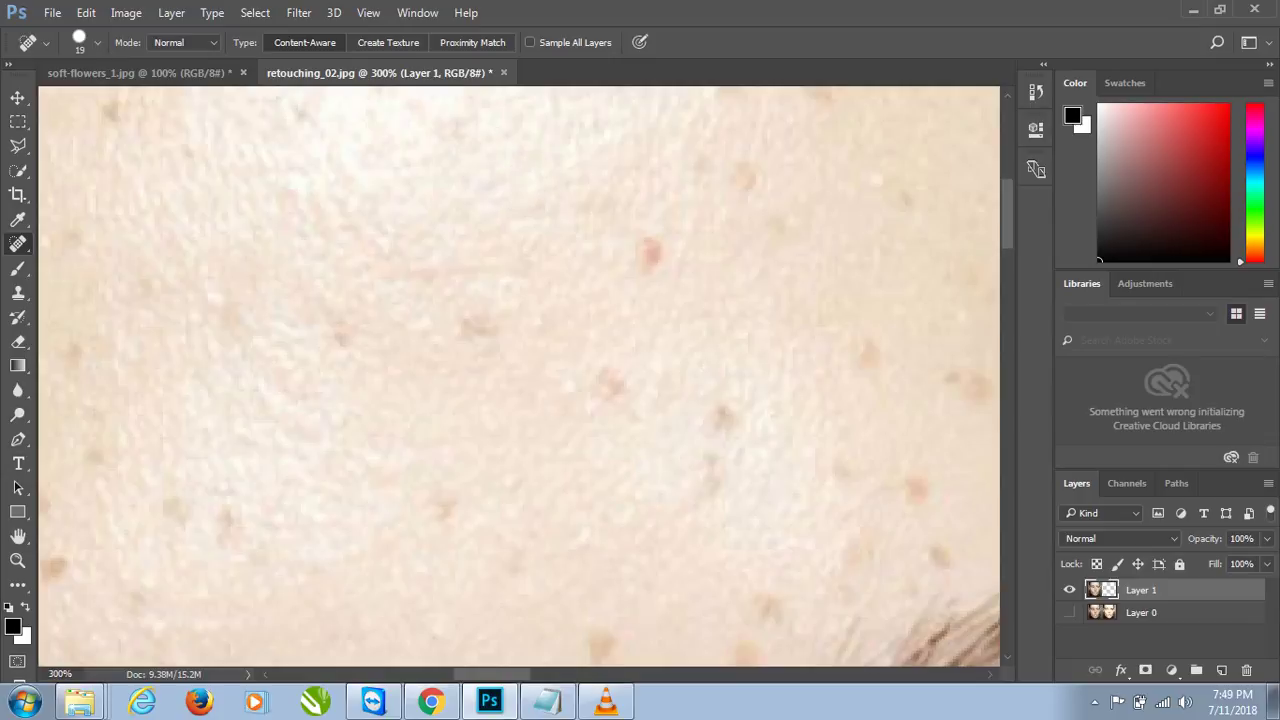
pyautogui.click(475, 328)
pyautogui.click(335, 333)
pyautogui.click(649, 254)
pyautogui.click(745, 183)
pyautogui.click(600, 392)
pyautogui.click(722, 416)
pyautogui.click(717, 481)
pyautogui.click(447, 509)
# Heal the spots along the left edge and lower left of the forehead
pyautogui.click(231, 523)
pyautogui.click(170, 507)
pyautogui.click(108, 113)
pyautogui.click(81, 345)
pyautogui.click(81, 243)
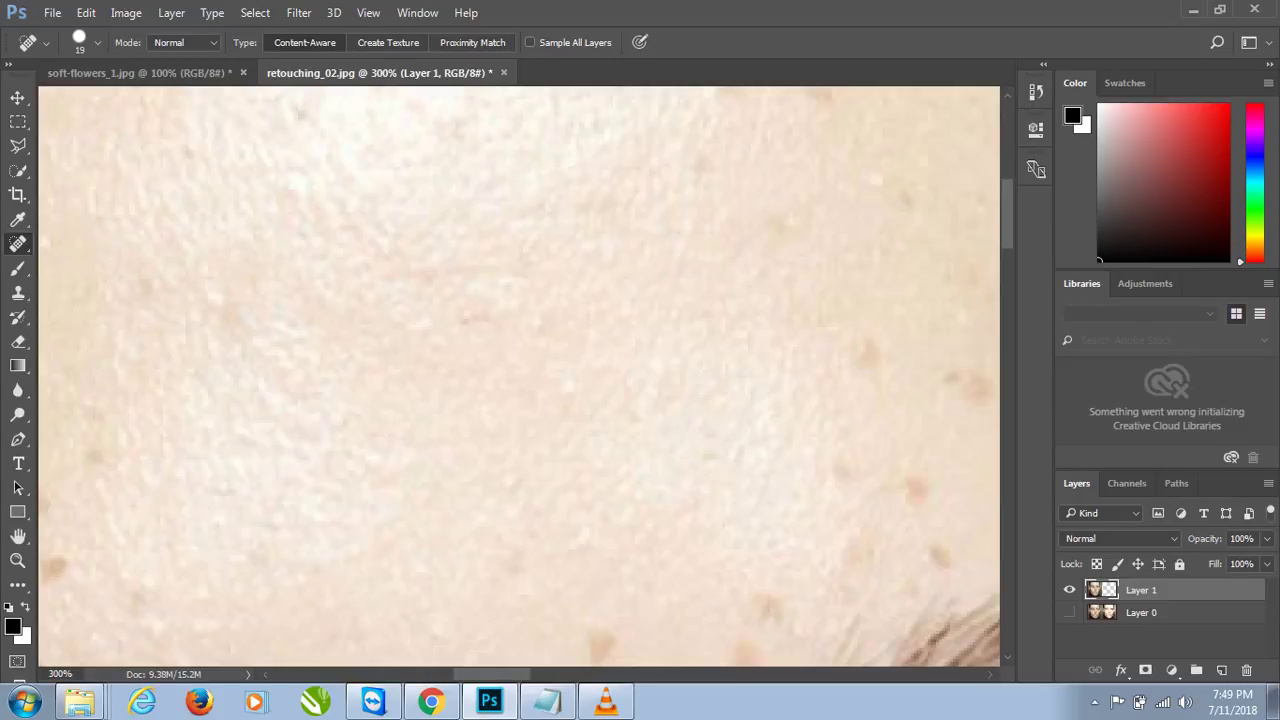
pyautogui.click(94, 458)
pyautogui.click(73, 567)
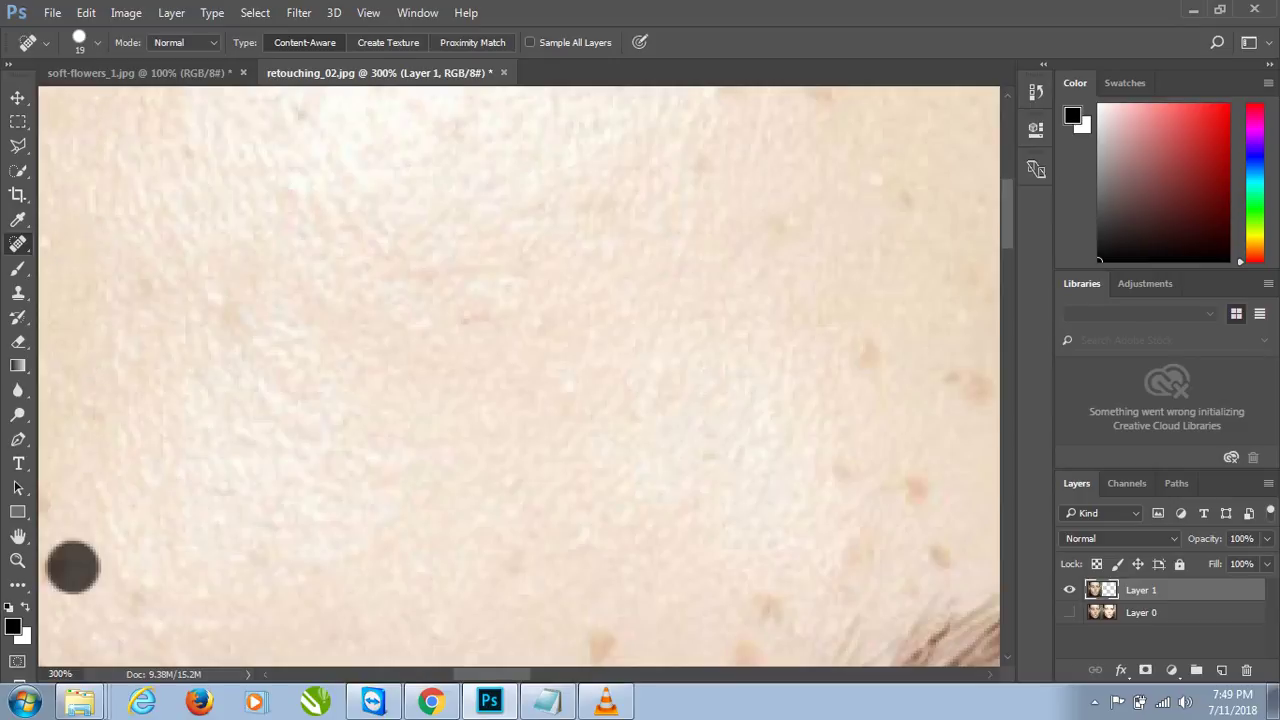
# Heal the remaining freckles on the right side of the forehead
pyautogui.scroll(-2, 73, 567)
pyautogui.click(441, 253)
pyautogui.click(876, 297)
pyautogui.click(855, 423)
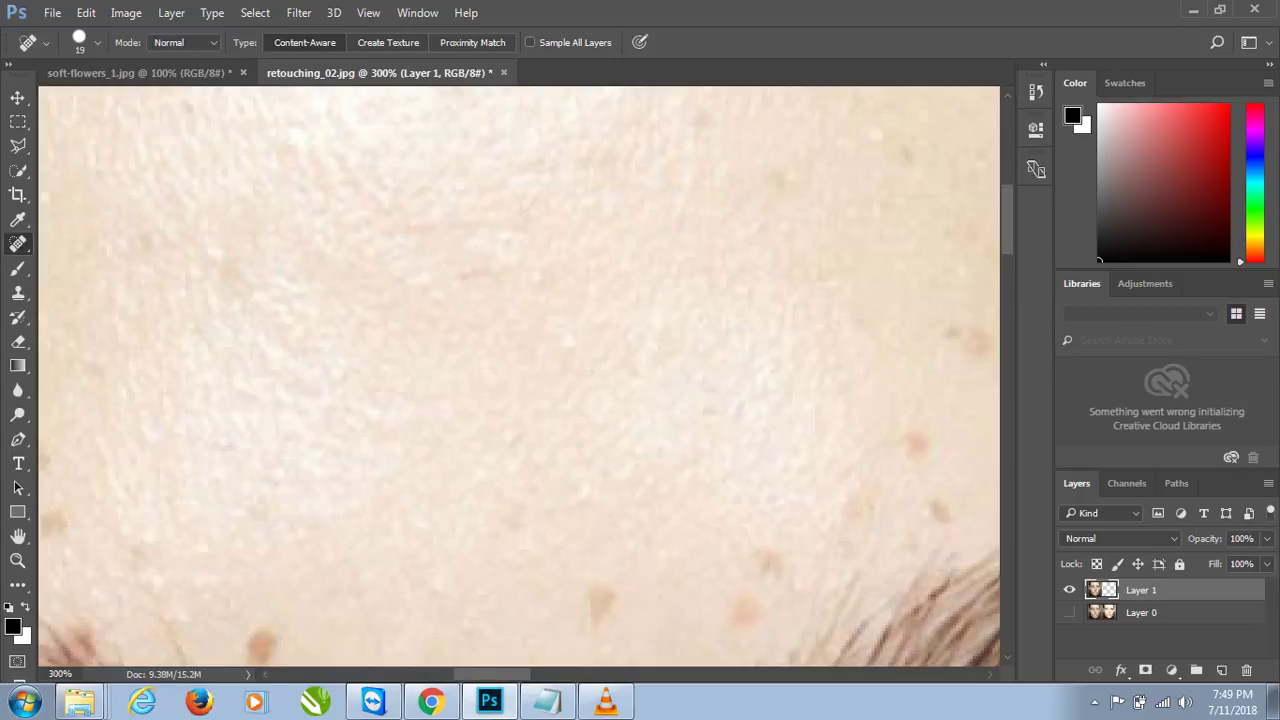
pyautogui.click(902, 437)
pyautogui.click(951, 513)
pyautogui.moveTo(766, 575); pyautogui.dragTo(760, 602)
# Heal the freckles just above and between the eyebrows
pyautogui.scroll(-2, 545, 482)
pyautogui.scroll(-1, 545, 482)
pyautogui.scroll(-1, 545, 482)
pyautogui.click(613, 385)
pyautogui.click(599, 422)
pyautogui.scroll(-1, 599, 422)
pyautogui.moveTo(410, 430); pyautogui.dragTo(524, 430)
pyautogui.click(347, 411)
pyautogui.click(500, 514)
pyautogui.click(495, 507)
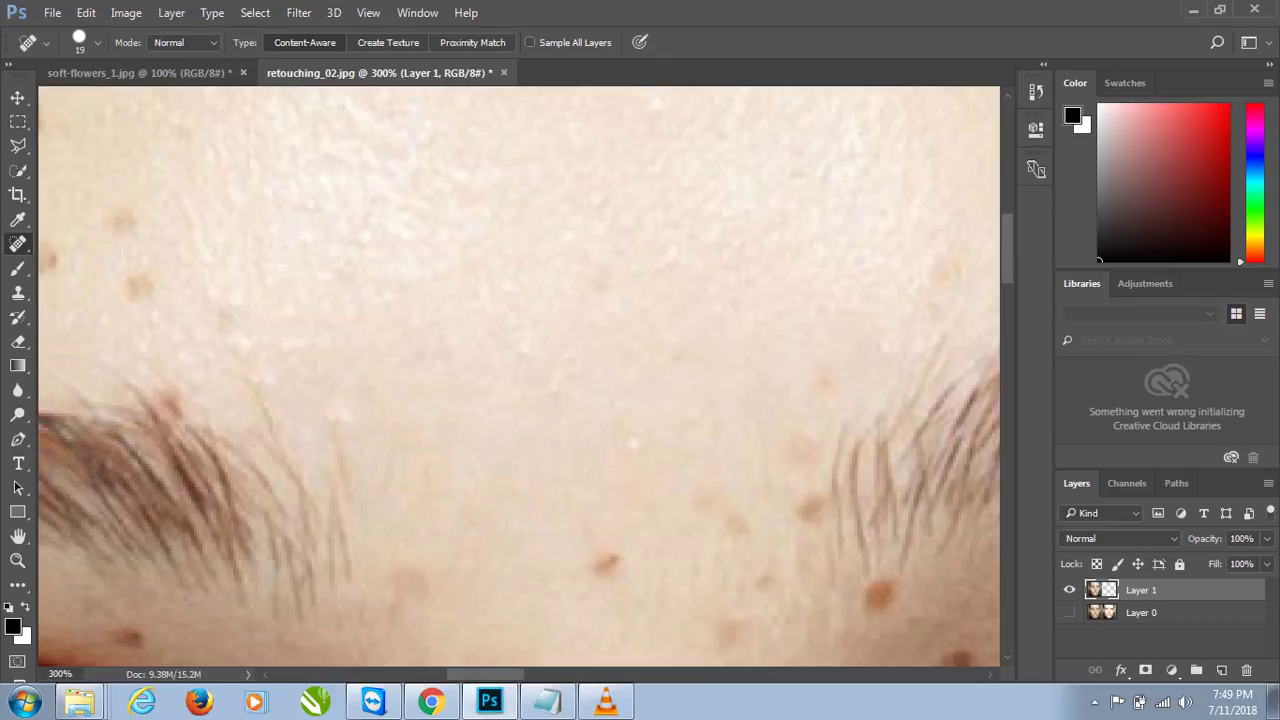
pyautogui.click(607, 566)
pyautogui.click(766, 511)
pyautogui.click(815, 501)
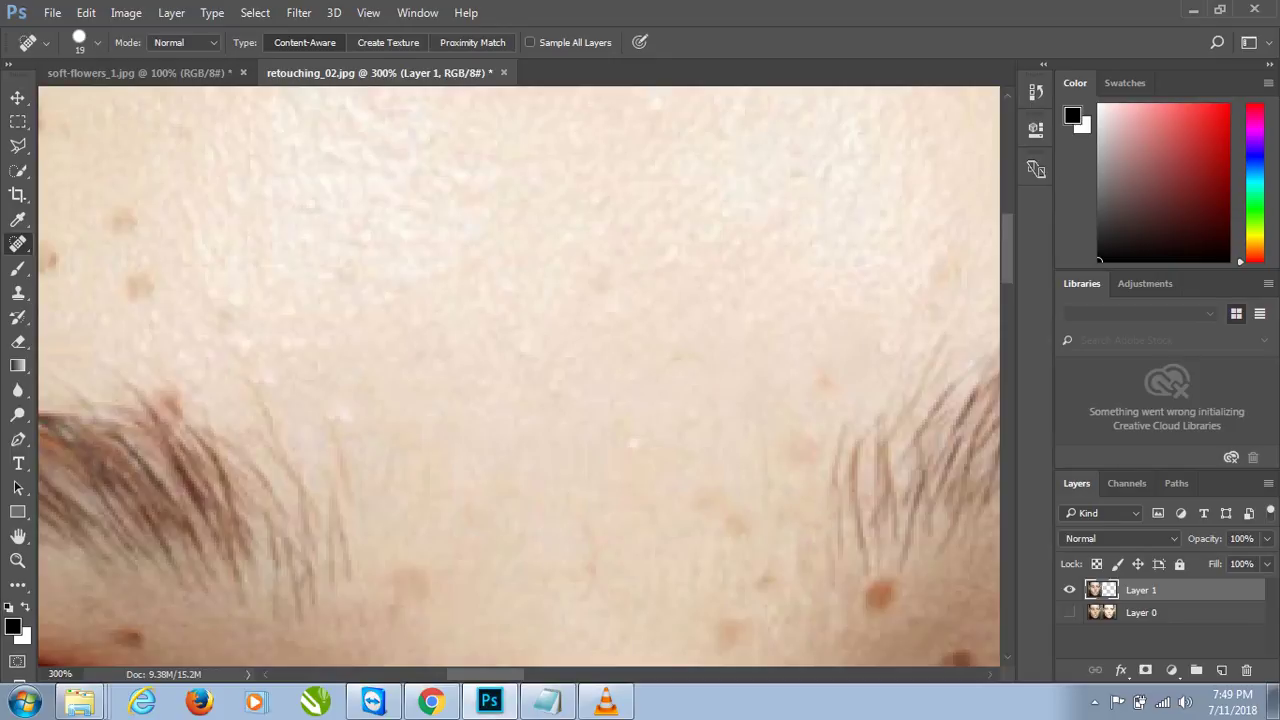
pyautogui.moveTo(520, 380)
pyautogui.mouseDown()
pyautogui.moveTo(504, 368)
pyautogui.moveTo(690, 560)
pyautogui.mouseUp()
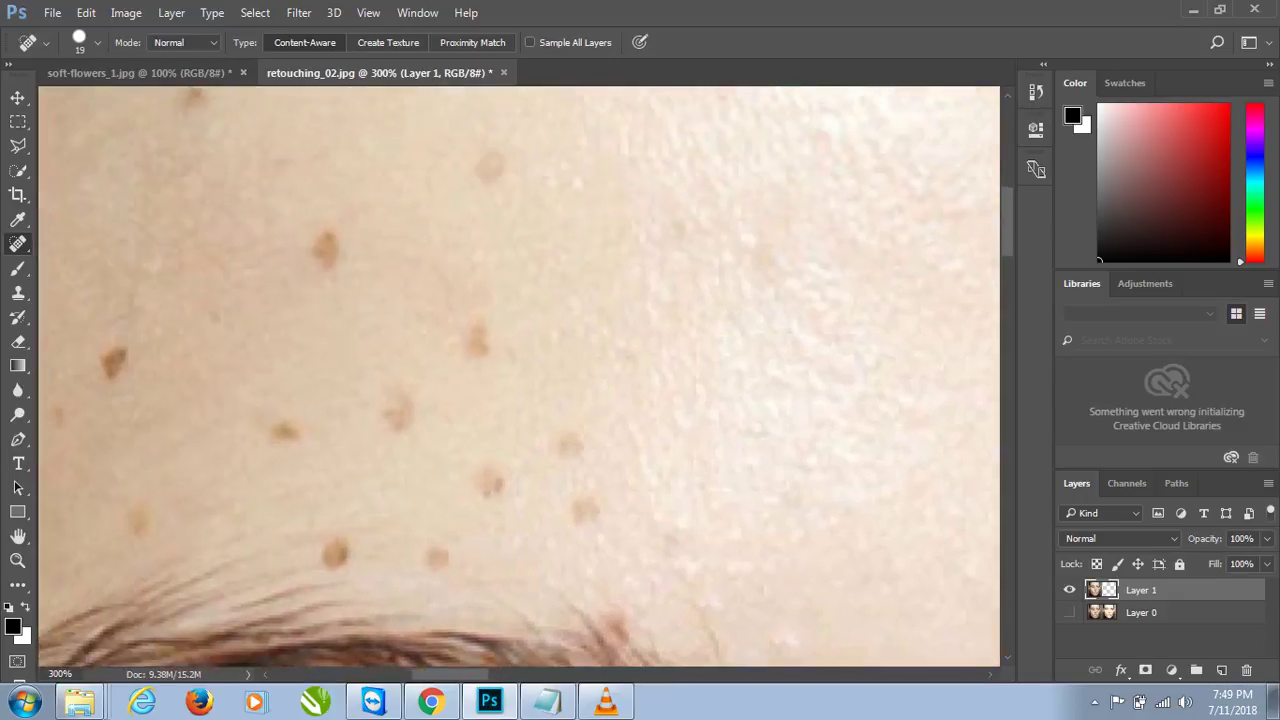
# Heal the moles and small spots across this patch of forehead
pyautogui.click(537, 198)
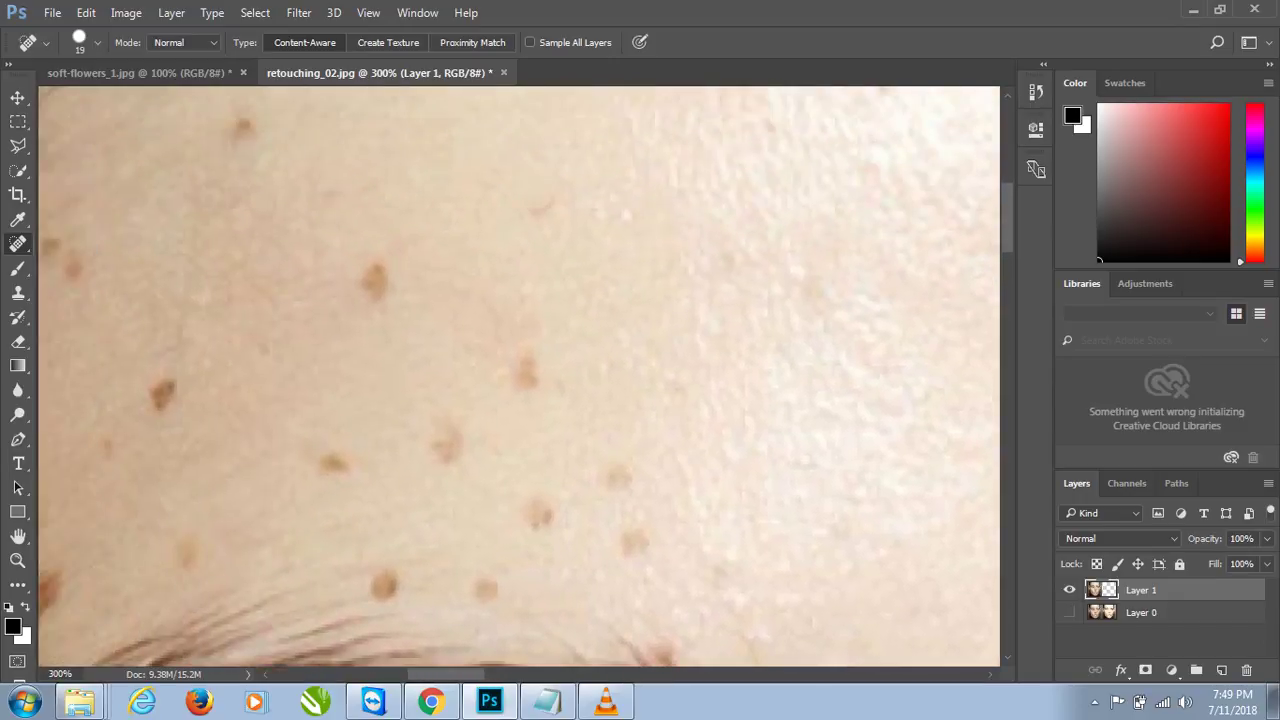
pyautogui.click(375, 281)
pyautogui.click(243, 127)
pyautogui.click(520, 364)
pyautogui.click(447, 435)
pyautogui.click(332, 463)
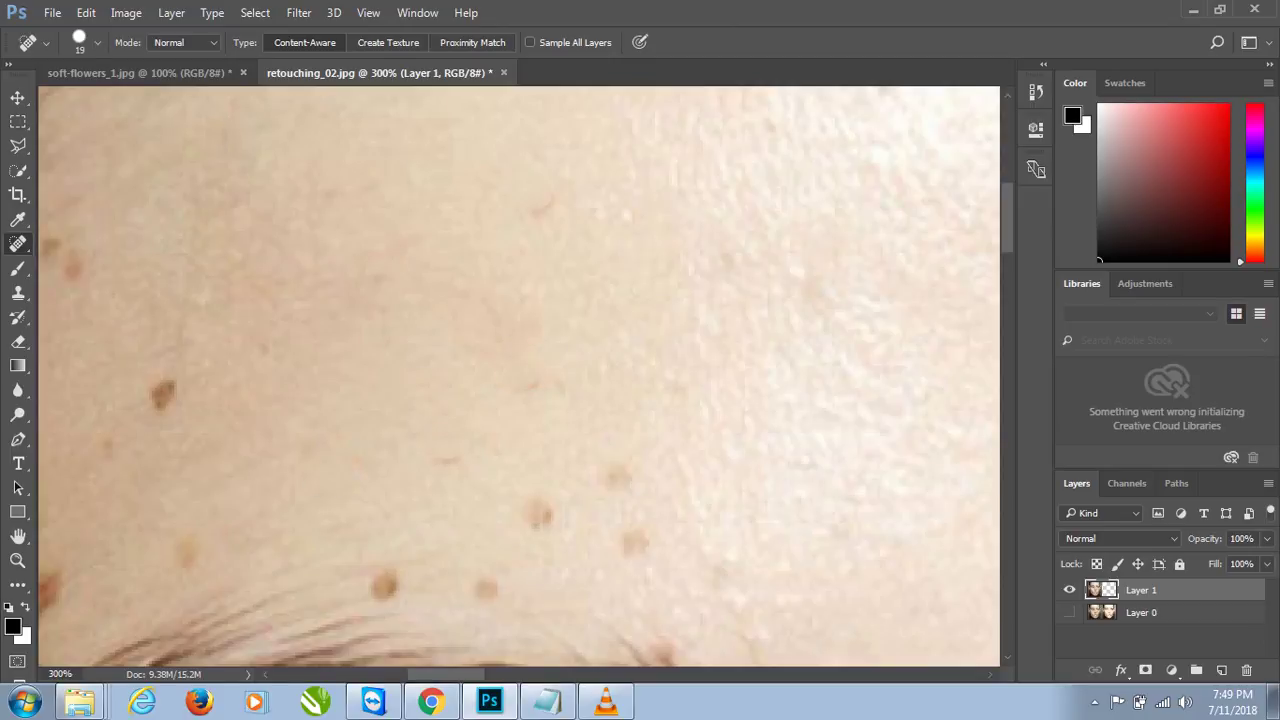
pyautogui.click(425, 459)
pyautogui.click(435, 457)
pyautogui.click(533, 385)
pyautogui.click(542, 207)
pyautogui.click(163, 391)
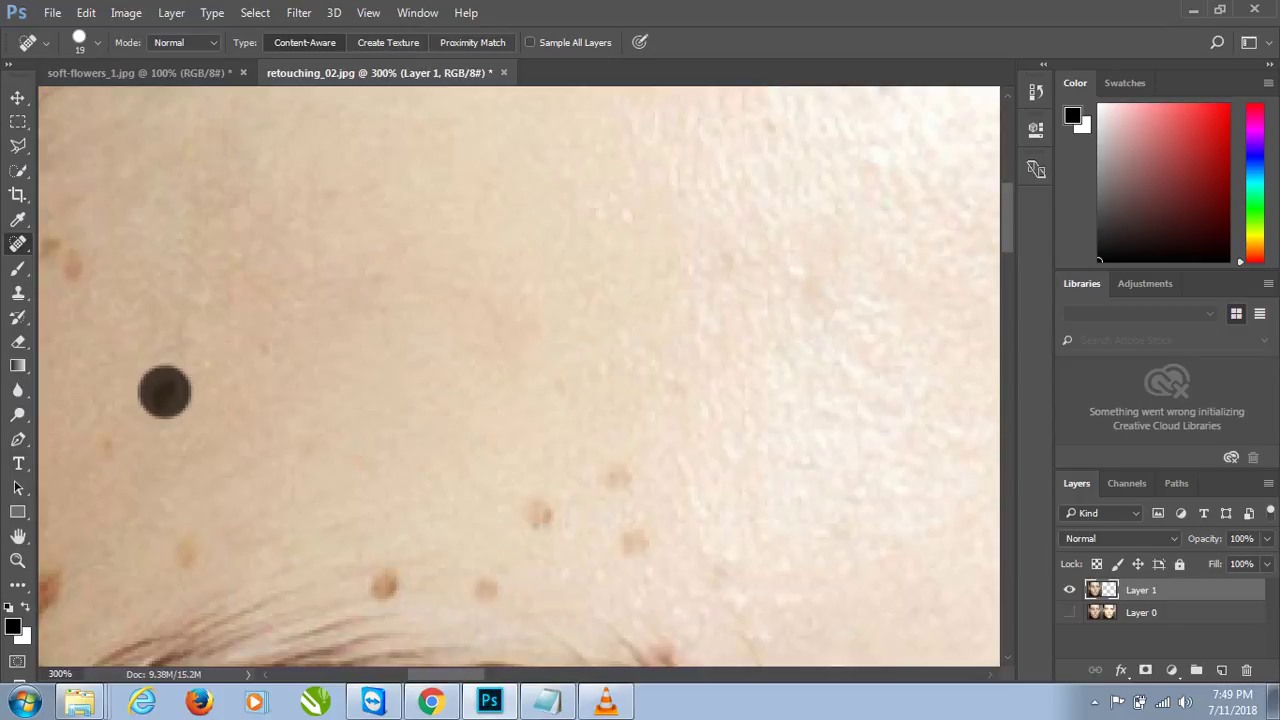
pyautogui.moveTo(189, 585); pyautogui.dragTo(183, 555)
pyautogui.click(128, 444)
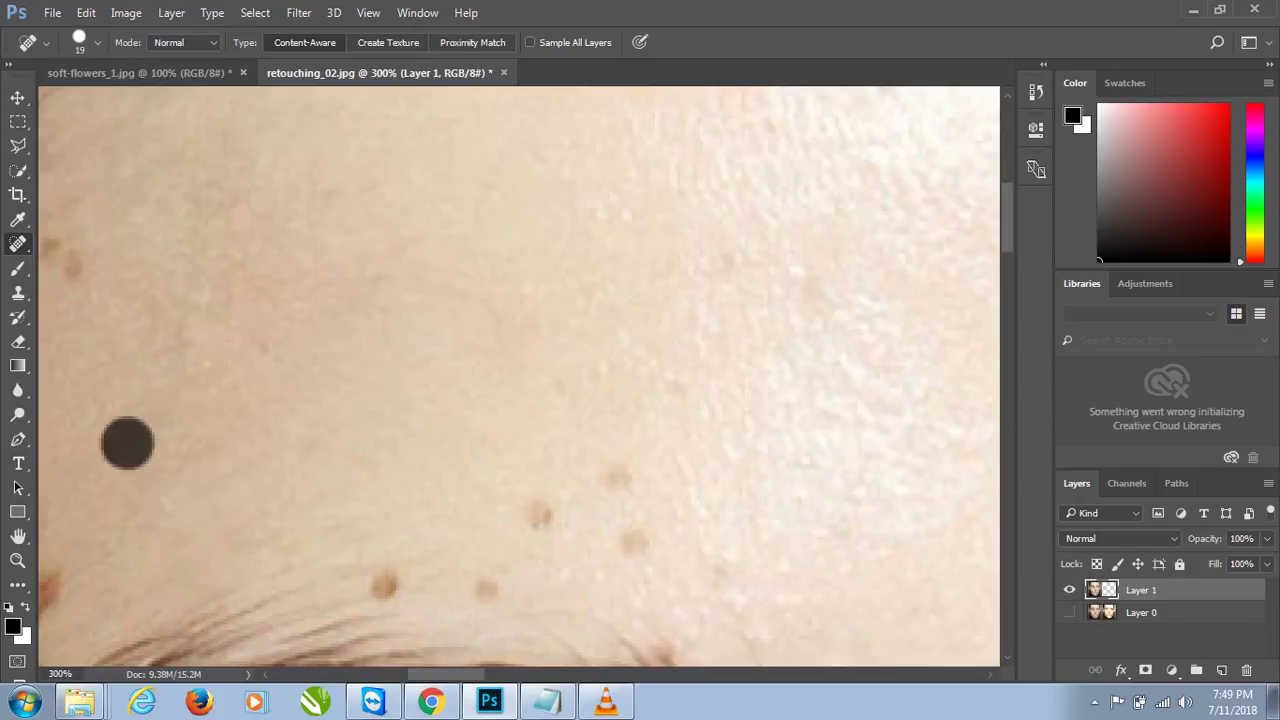
# Heal the brown forehead spots and the freckles just above the eyebrow
pyautogui.click(538, 514)
pyautogui.click(615, 478)
pyautogui.click(631, 543)
pyautogui.click(487, 584)
pyautogui.click(402, 585)
pyautogui.click(389, 585)
pyautogui.scroll(-1, 500, 380)
pyautogui.click(506, 291)
pyautogui.click(528, 268)
pyautogui.click(445, 283)
pyautogui.click(494, 266)
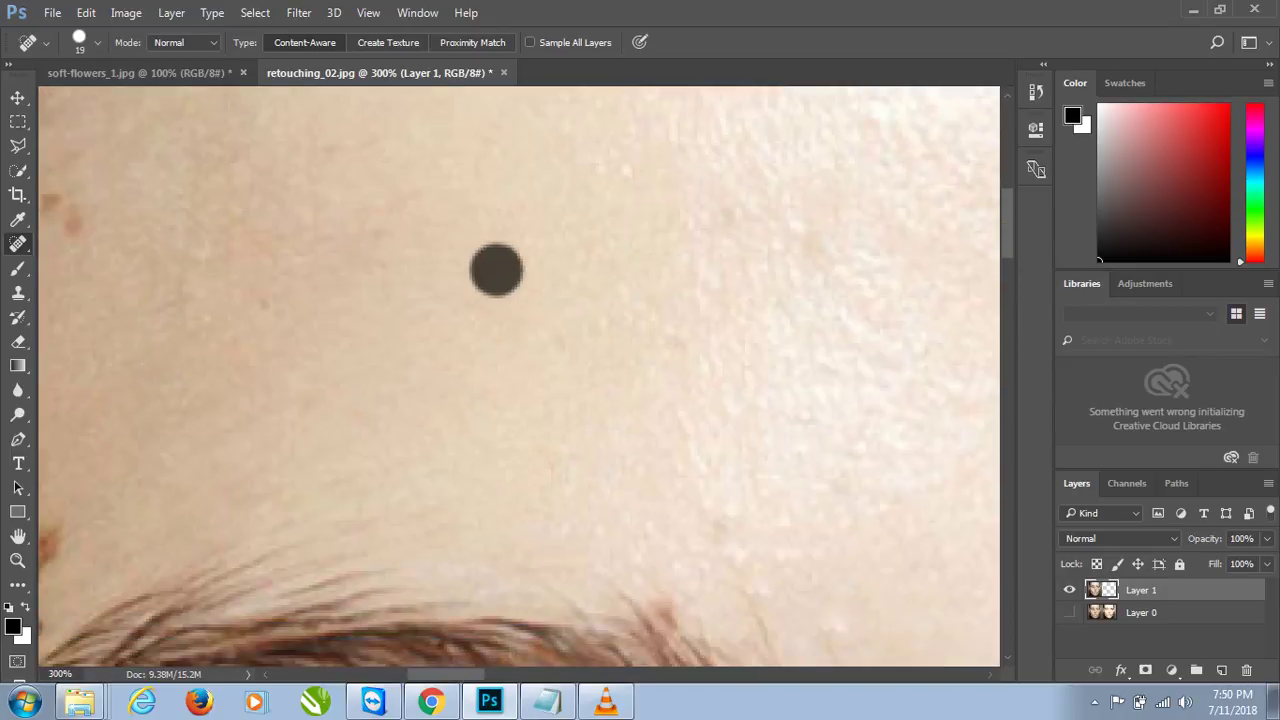
# Remove the reddish spot and the brown and dark spots below the eyebrow
pyautogui.scroll(-3, 494, 266)
pyautogui.click(663, 489)
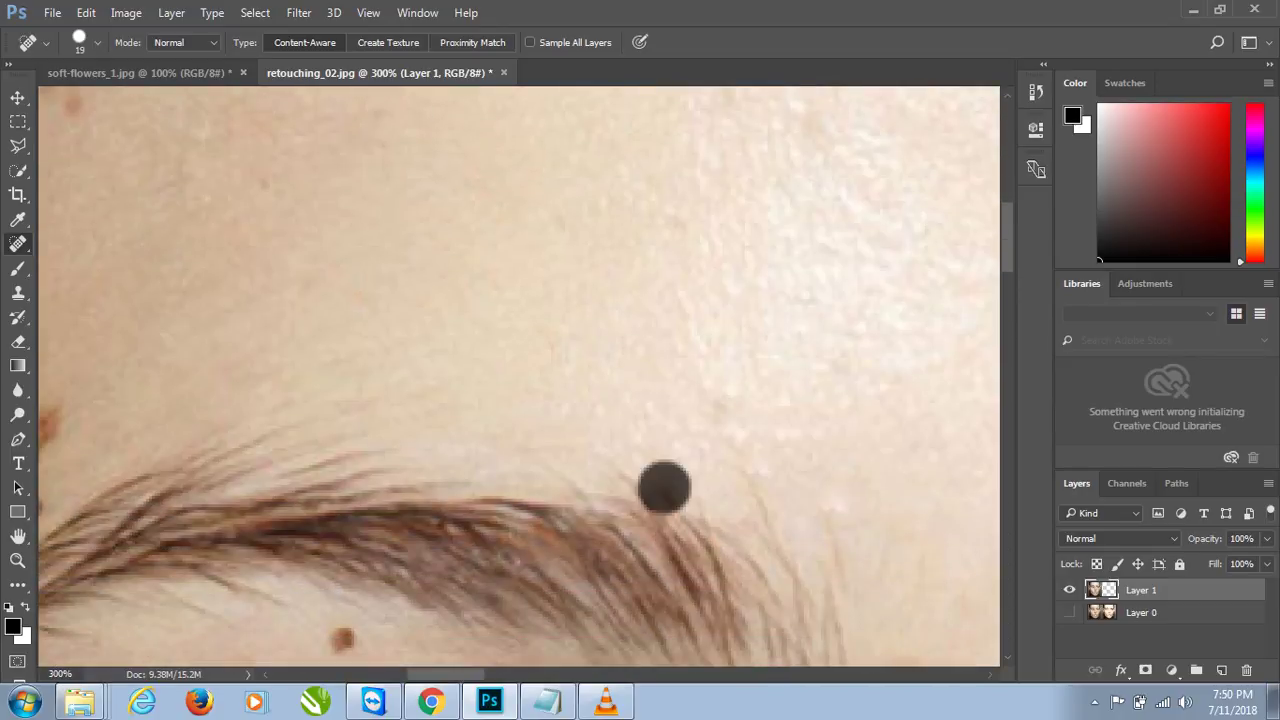
pyautogui.scroll(-3, 663, 489)
pyautogui.hscroll(-3, 518, 376)
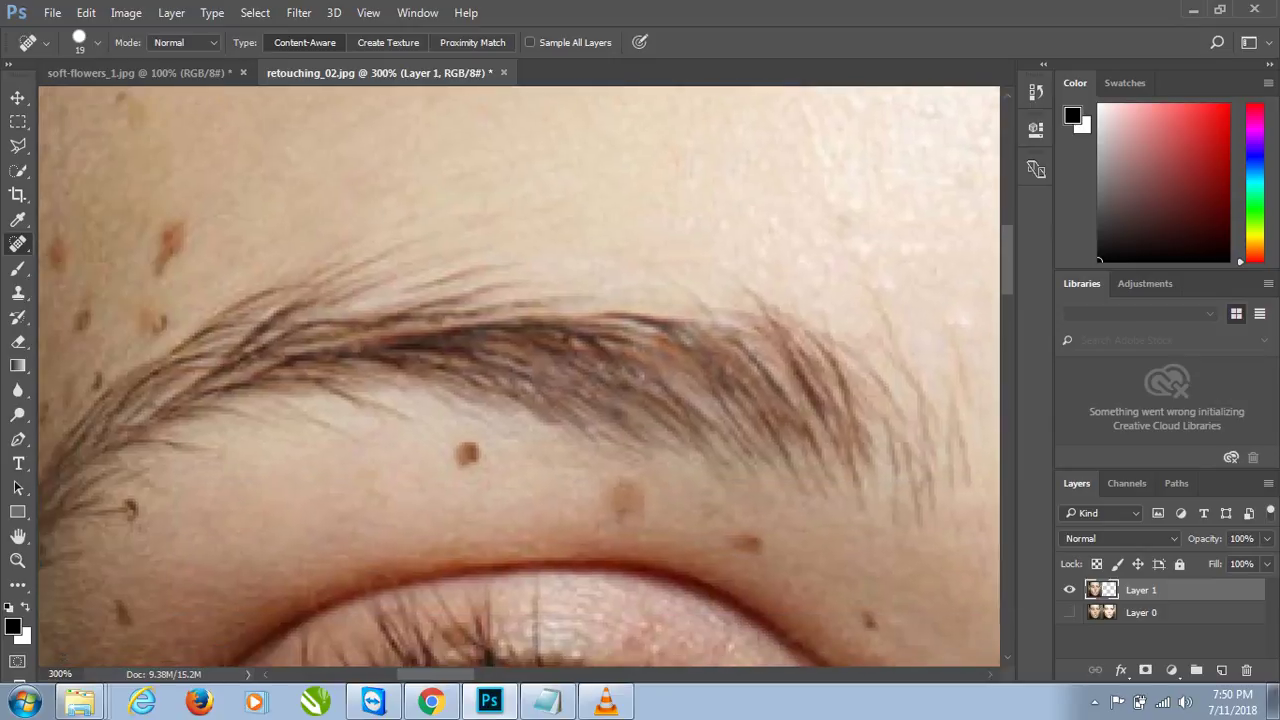
pyautogui.click(469, 452)
pyautogui.click(626, 494)
pyautogui.click(748, 542)
pyautogui.scroll(-3, 518, 376)
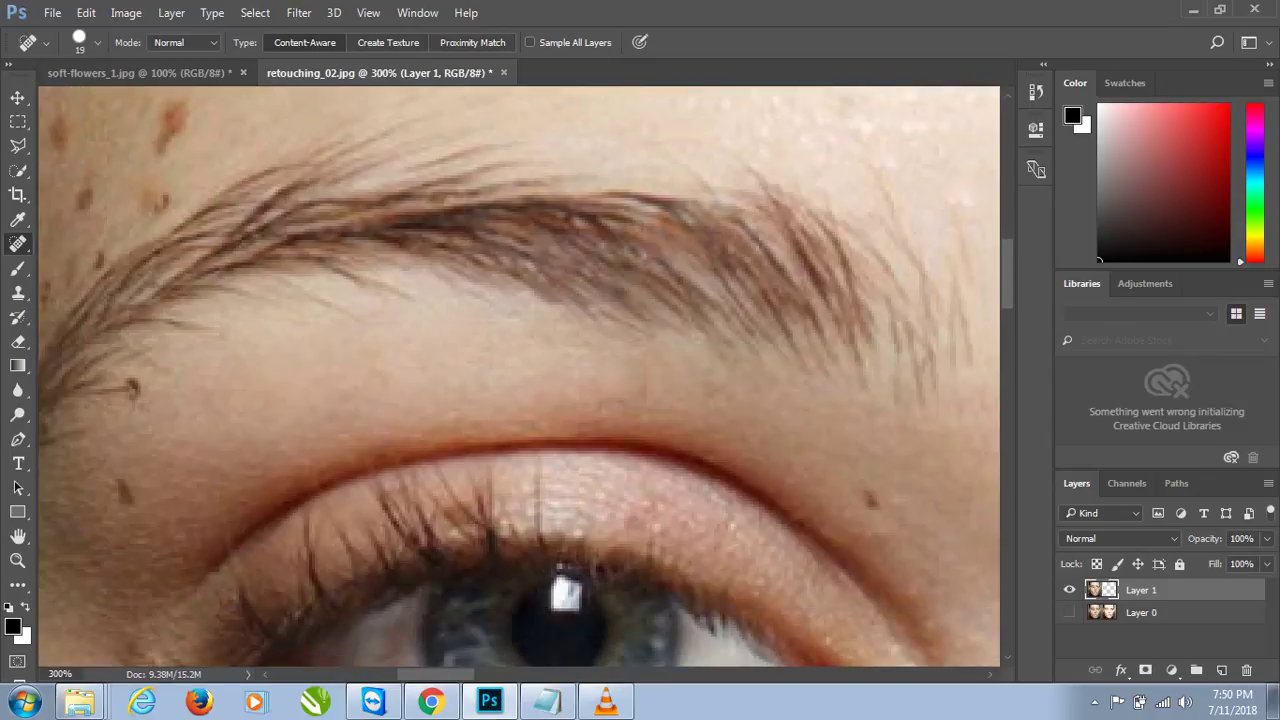
pyautogui.click(870, 497)
pyautogui.click(131, 390)
pyautogui.click(128, 492)
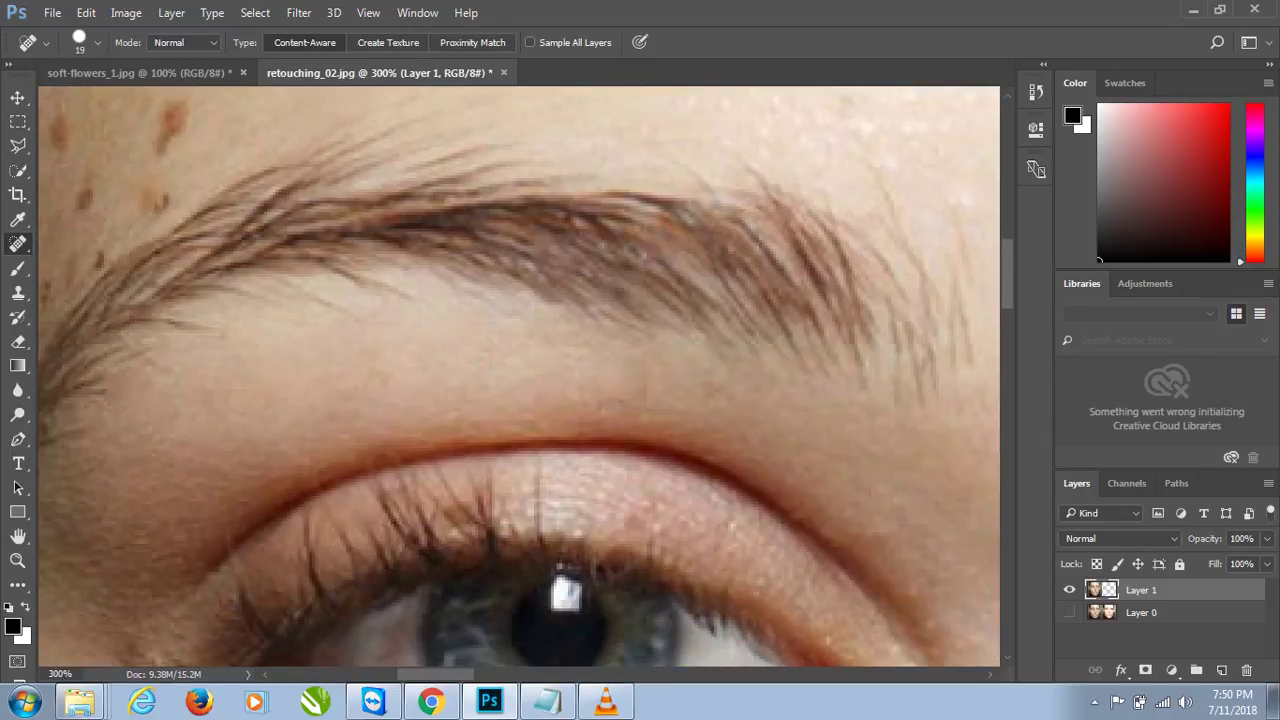
pyautogui.scroll(-3, 518, 376)
pyautogui.scroll(3, 518, 376)
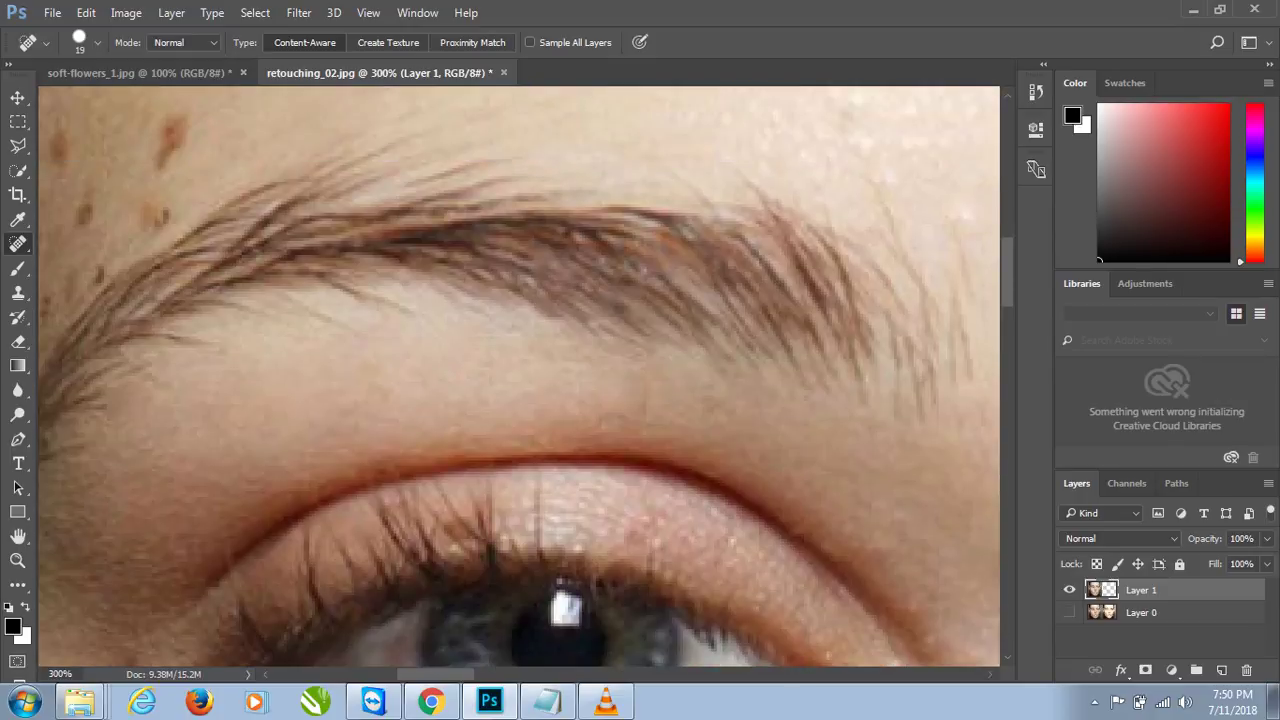
pyautogui.moveTo(612, 418); pyautogui.dragTo(885, 612)
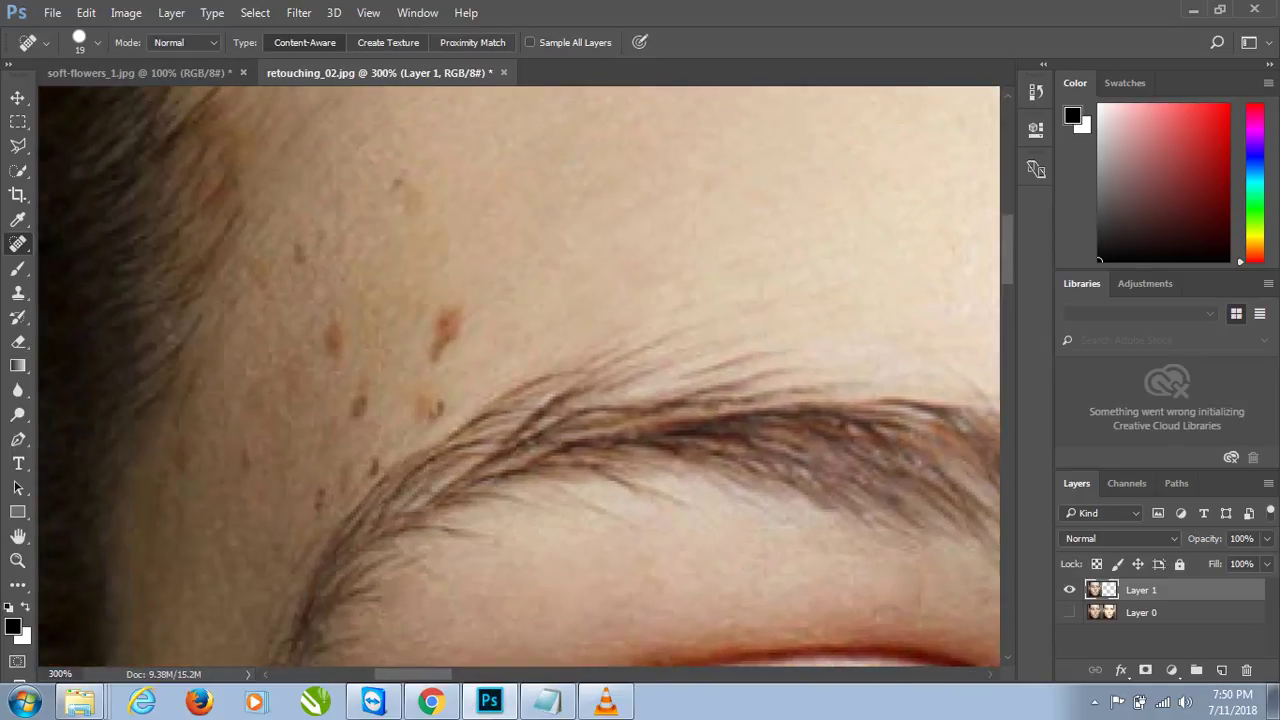
# Heal the brown spots and freckles above the brow and on the temple
pyautogui.click(431, 340)
pyautogui.click(413, 183)
pyautogui.click(310, 266)
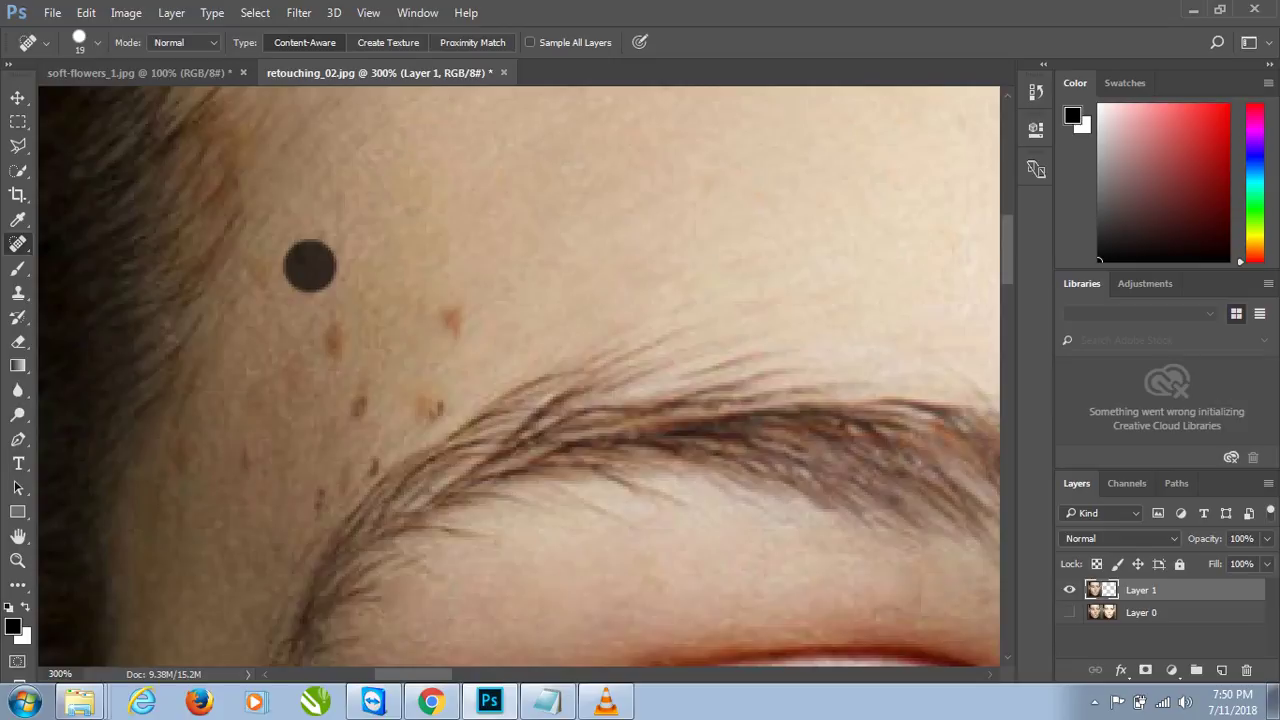
pyautogui.click(320, 343)
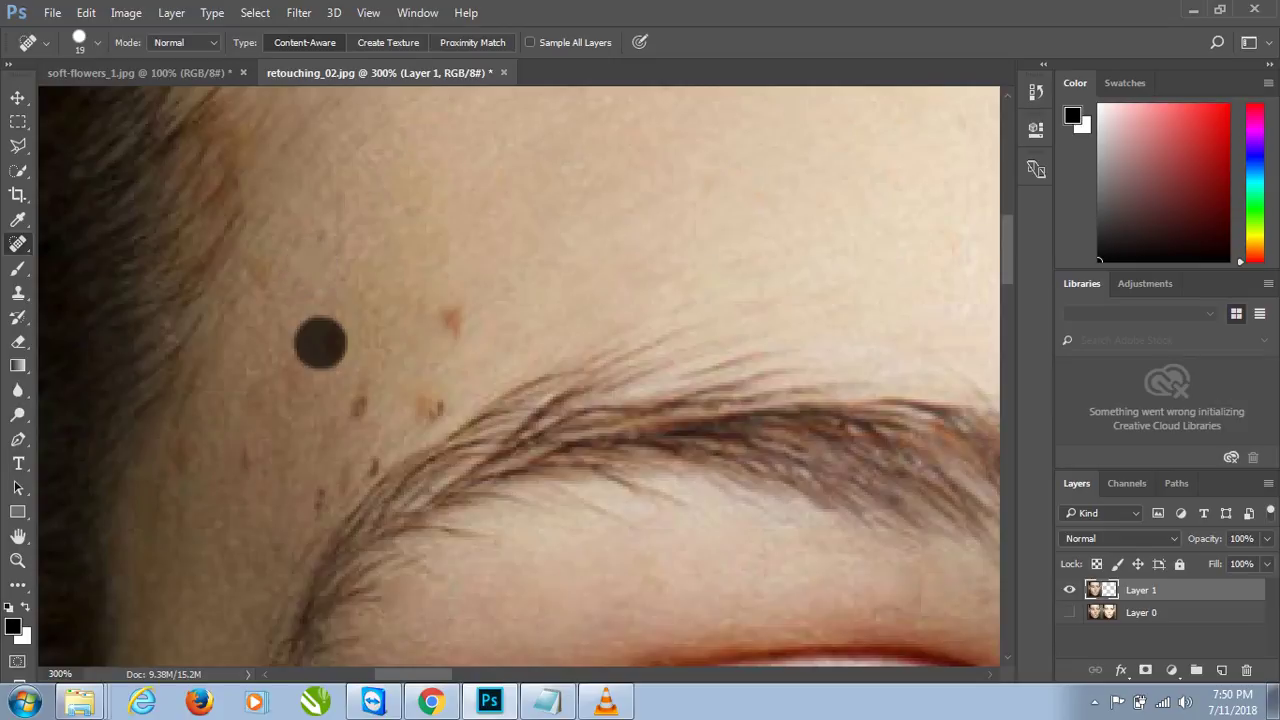
pyautogui.click(451, 321)
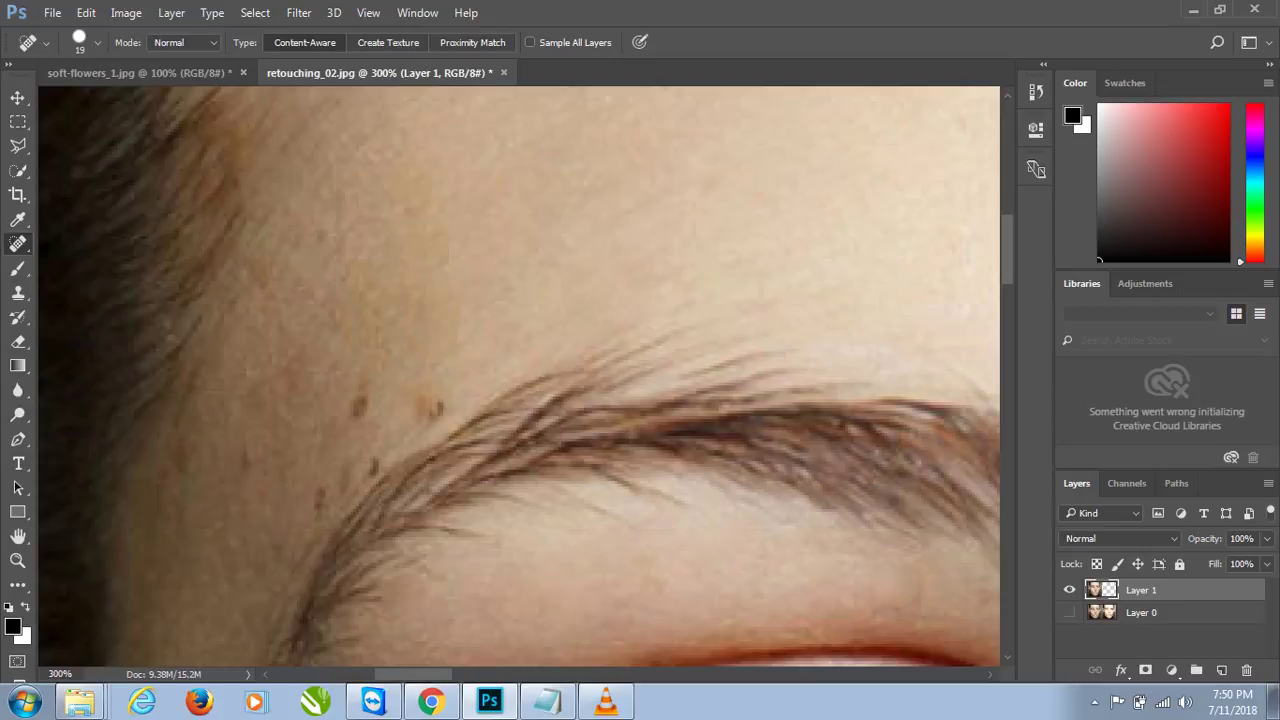
pyautogui.click(429, 405)
pyautogui.click(359, 403)
pyautogui.click(367, 451)
pyautogui.click(327, 483)
pyautogui.click(316, 508)
pyautogui.click(238, 475)
pyautogui.click(190, 447)
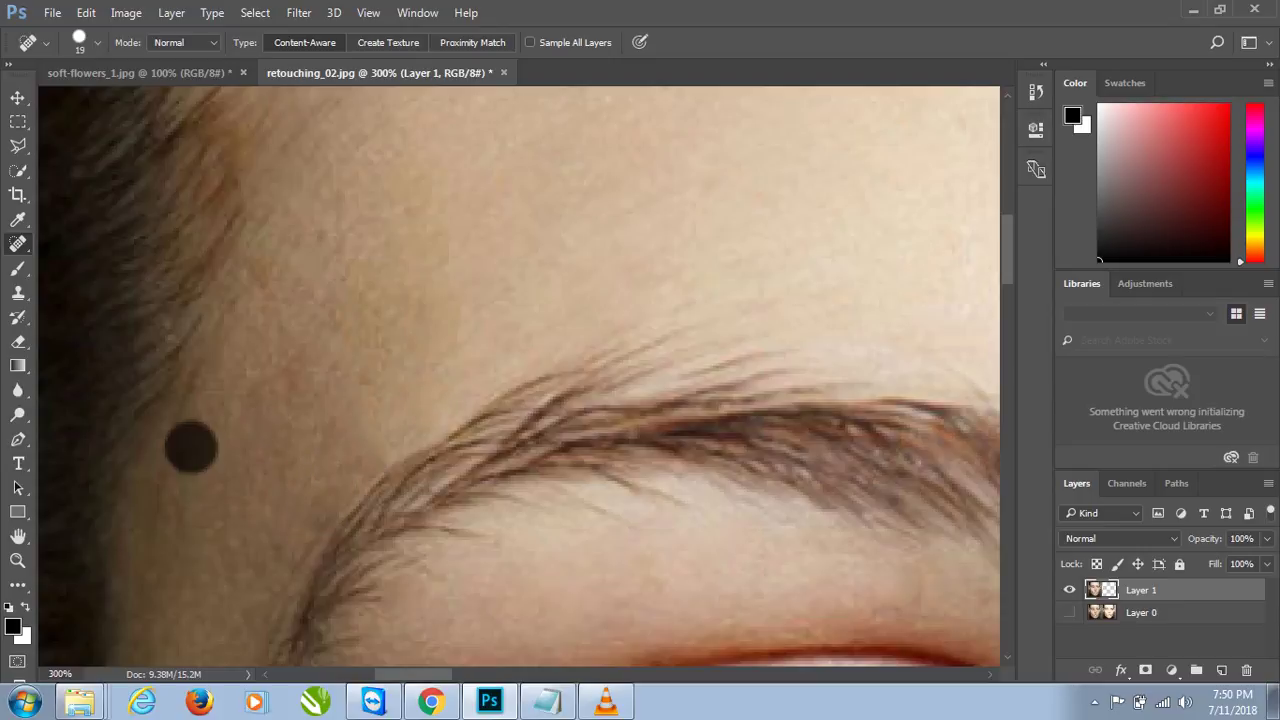
# Heal the spots on the lower eyelid and beside the eye
pyautogui.scroll(-1, 190, 447)
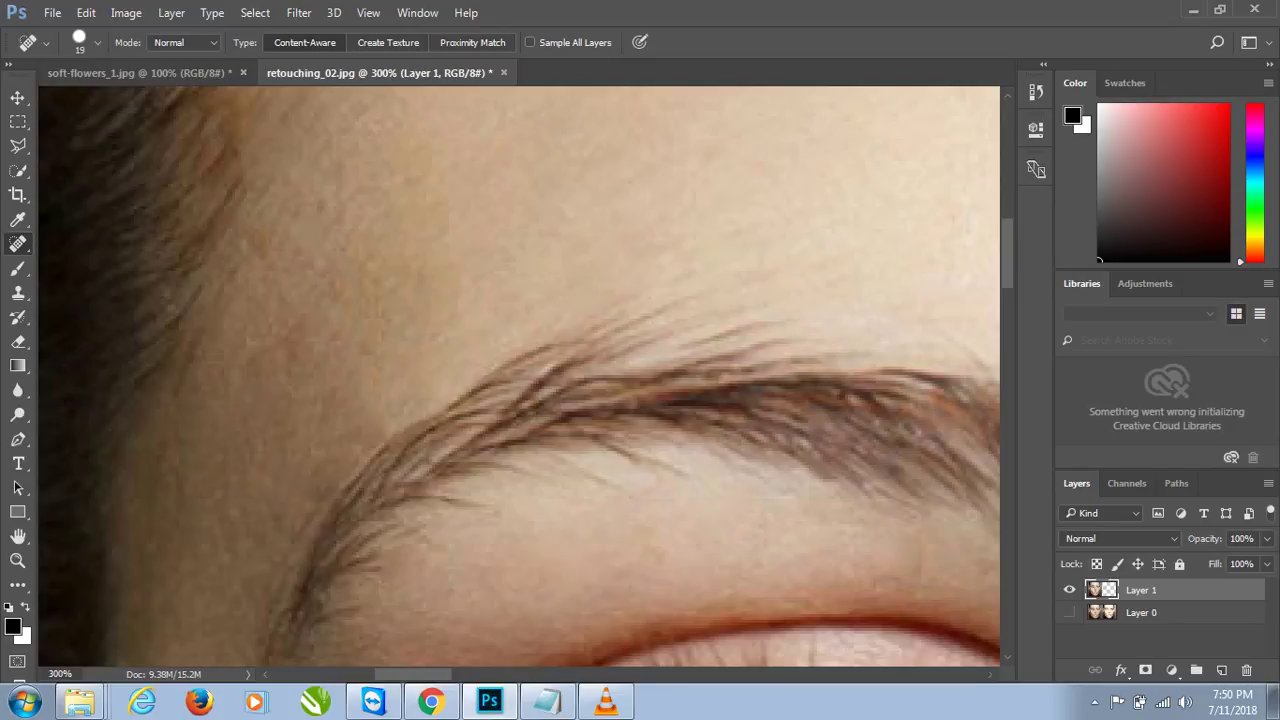
pyautogui.scroll(-5, 190, 447)
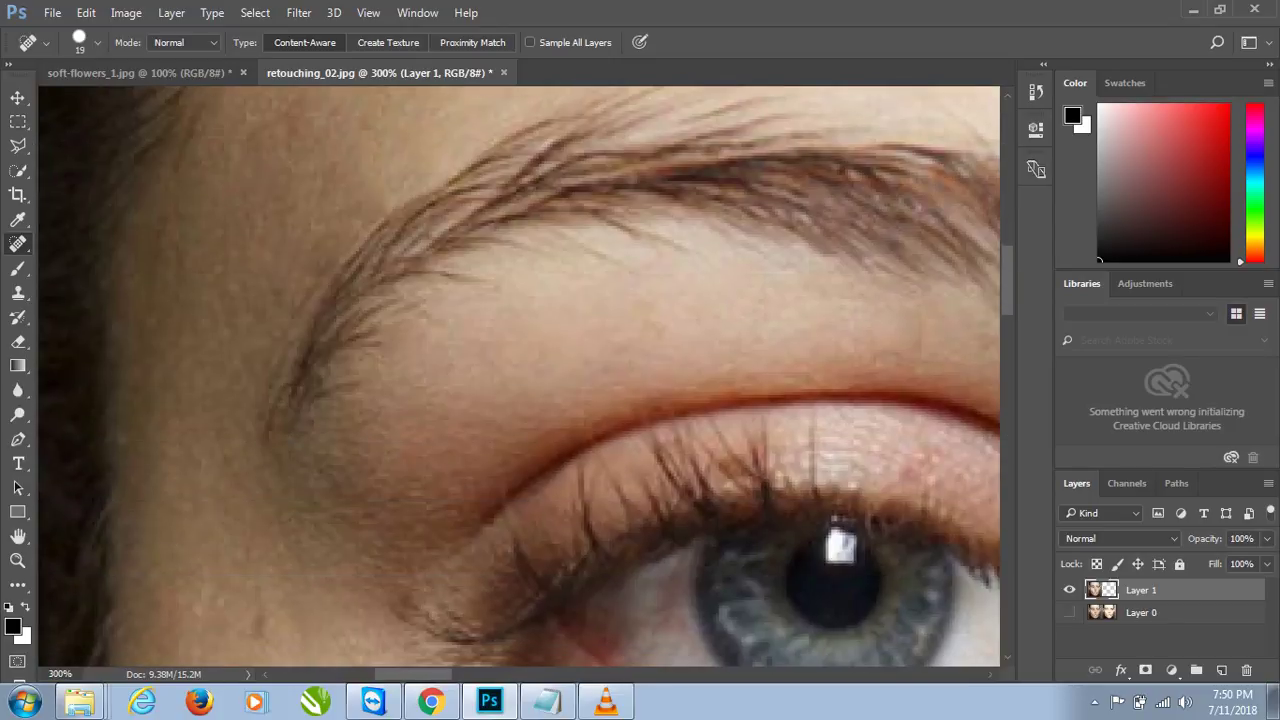
pyautogui.scroll(-3, 520, 375)
pyautogui.click(472, 475)
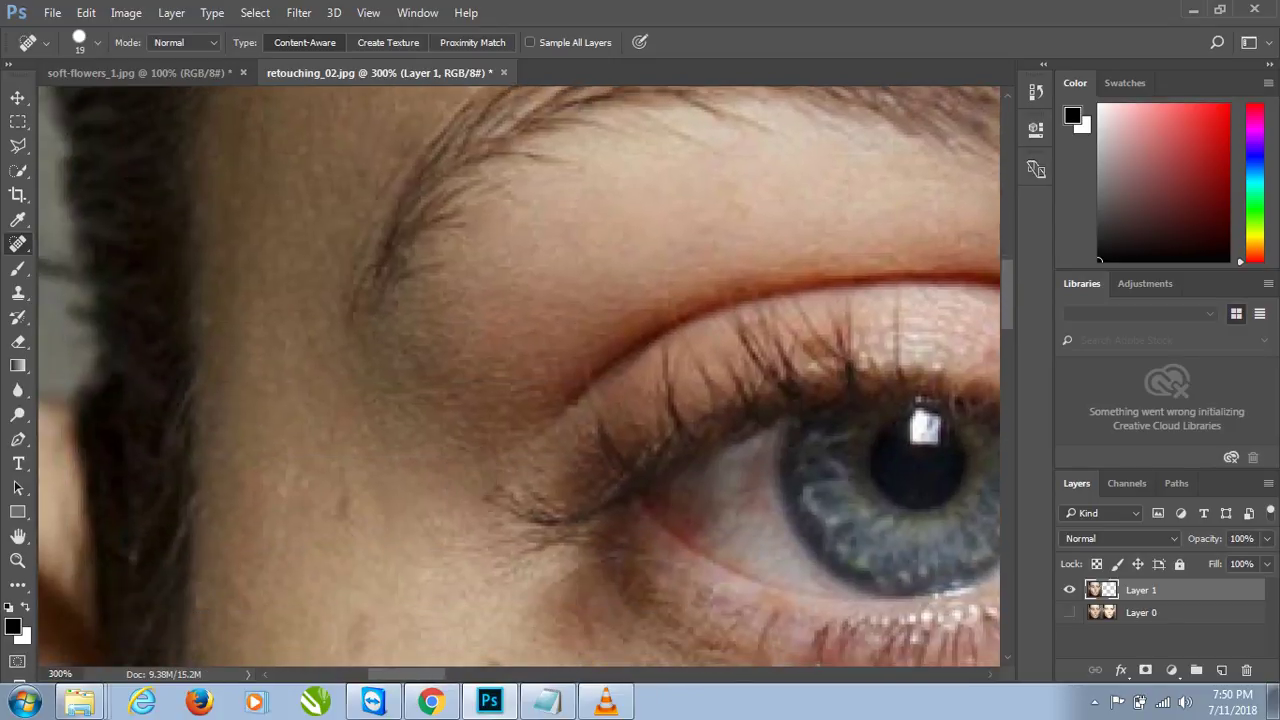
pyautogui.click(349, 509)
# Remove the blemishes on the upper cheek below the eye
pyautogui.scroll(-3, 349, 509)
pyautogui.scroll(-3, 349, 509)
pyautogui.click(315, 365)
pyautogui.click(313, 379)
pyautogui.click(449, 413)
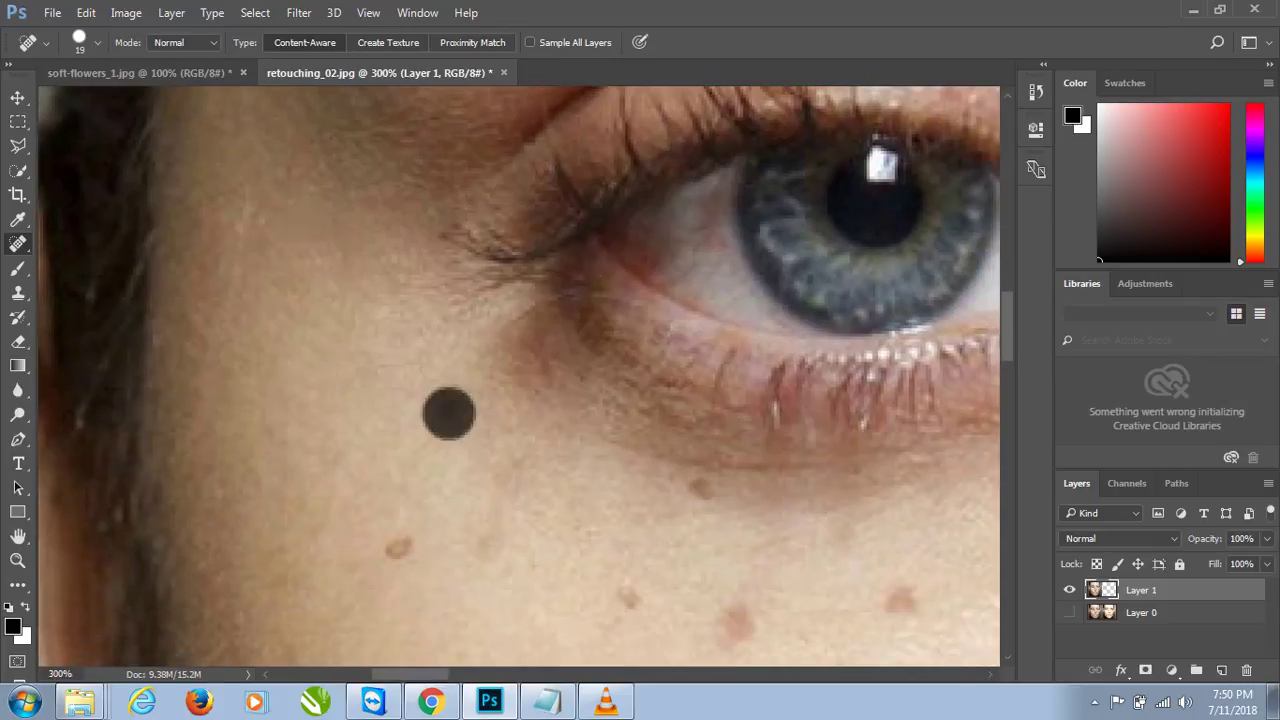
pyautogui.click(709, 489)
pyautogui.click(397, 550)
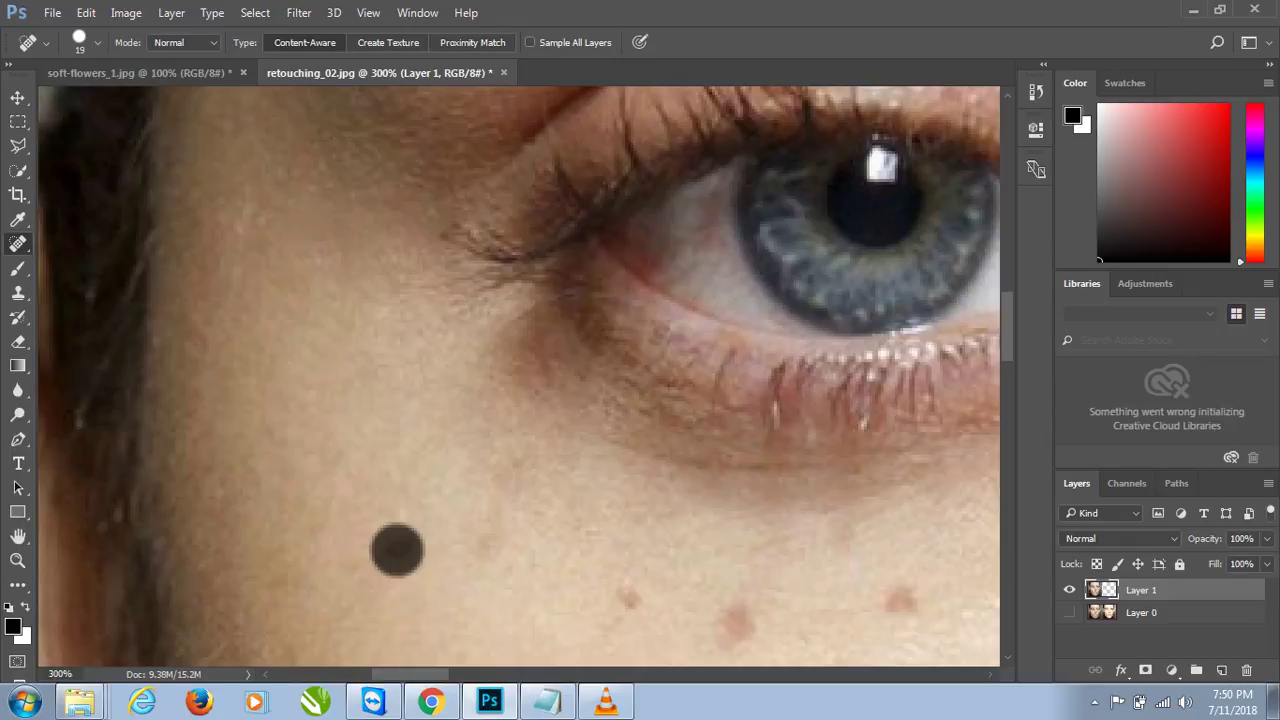
pyautogui.click(642, 601)
pyautogui.click(473, 551)
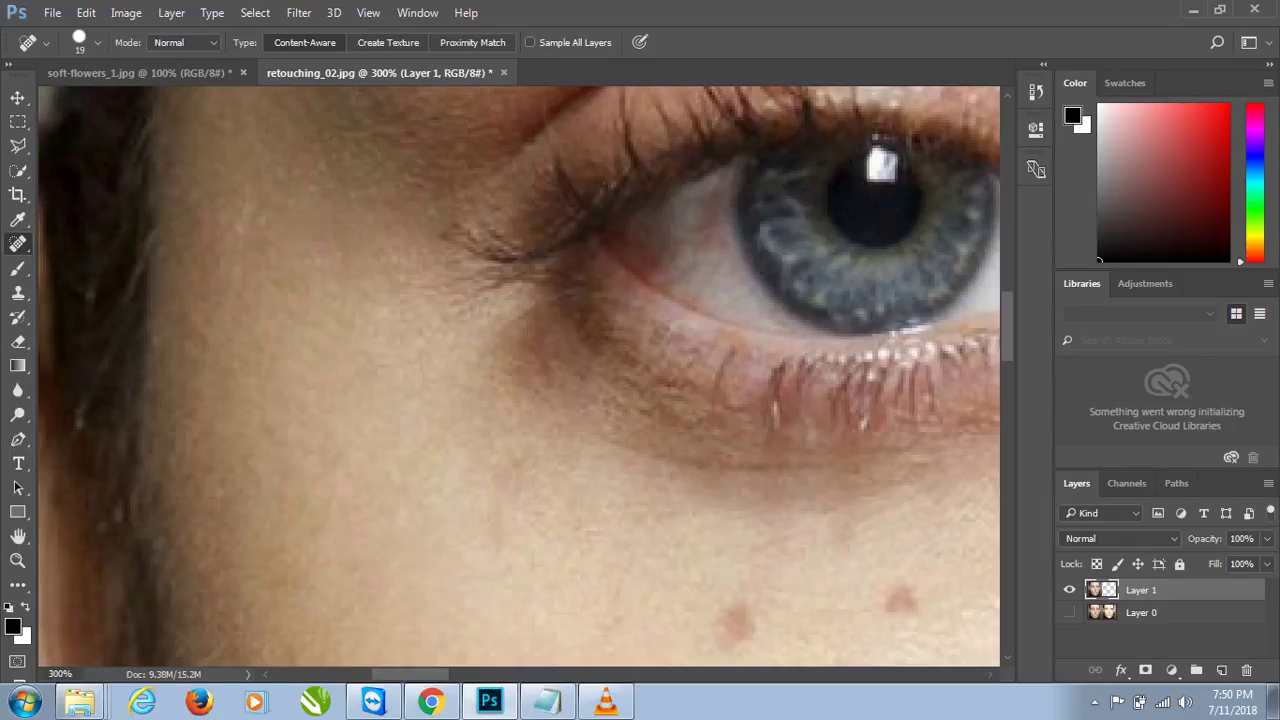
pyautogui.scroll(-1, 473, 551)
pyautogui.scroll(-2, 473, 551)
pyautogui.click(745, 473)
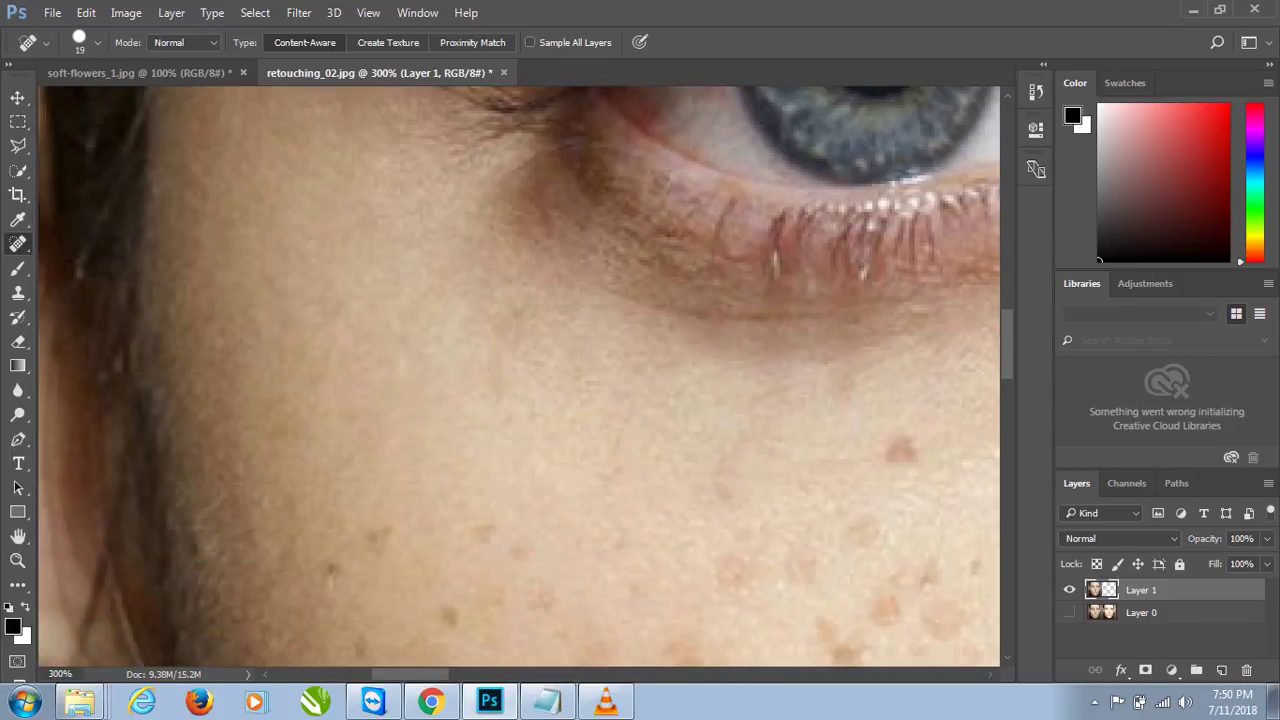
# Spot-heal six freckles scattered across the upper cheek
pyautogui.click(891, 449)
pyautogui.click(709, 485)
pyautogui.click(729, 581)
pyautogui.click(477, 532)
pyautogui.click(373, 535)
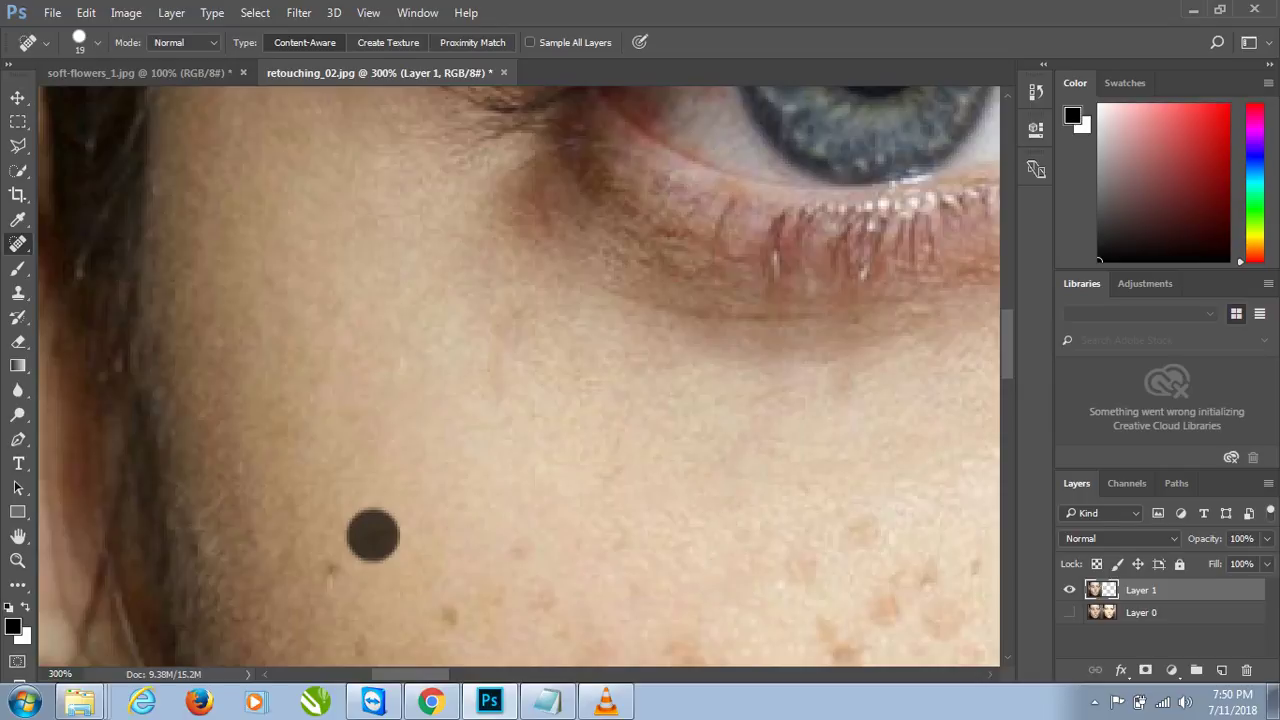
pyautogui.click(442, 608)
# Heal the dark blemish and freckles across the lower inner cheek
pyautogui.scroll(-5, 442, 608)
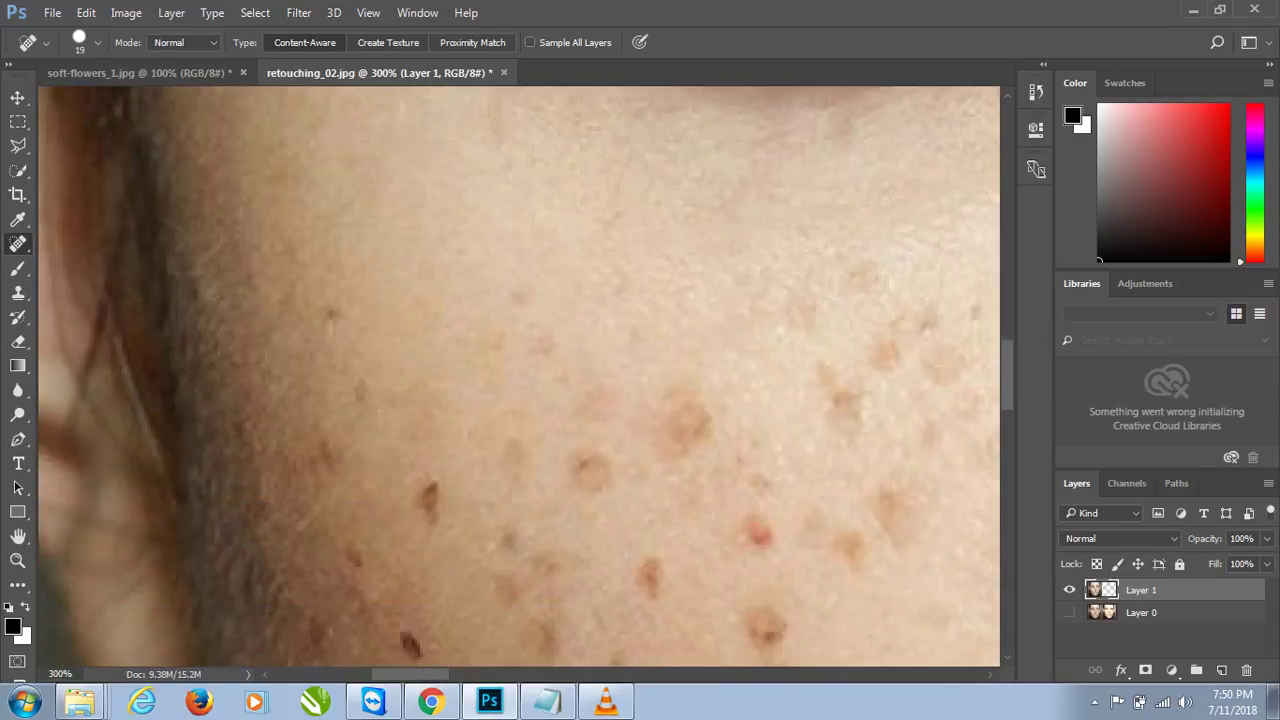
pyautogui.click(432, 500)
pyautogui.click(338, 322)
pyautogui.click(352, 407)
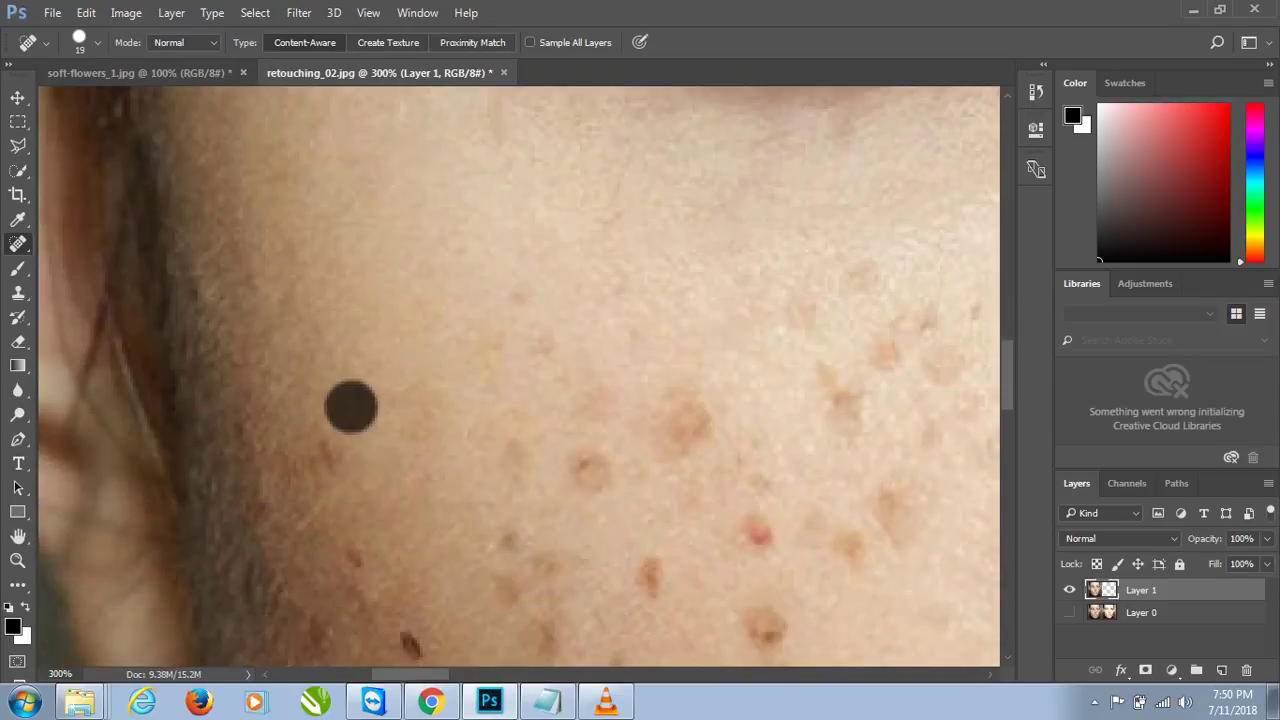
pyautogui.click(256, 443)
pyautogui.click(327, 449)
pyautogui.click(516, 299)
pyautogui.click(539, 356)
pyautogui.click(489, 346)
# Heal the mid-cheek freckle cluster and the reddish blemishes further right
pyautogui.click(588, 460)
pyautogui.click(588, 478)
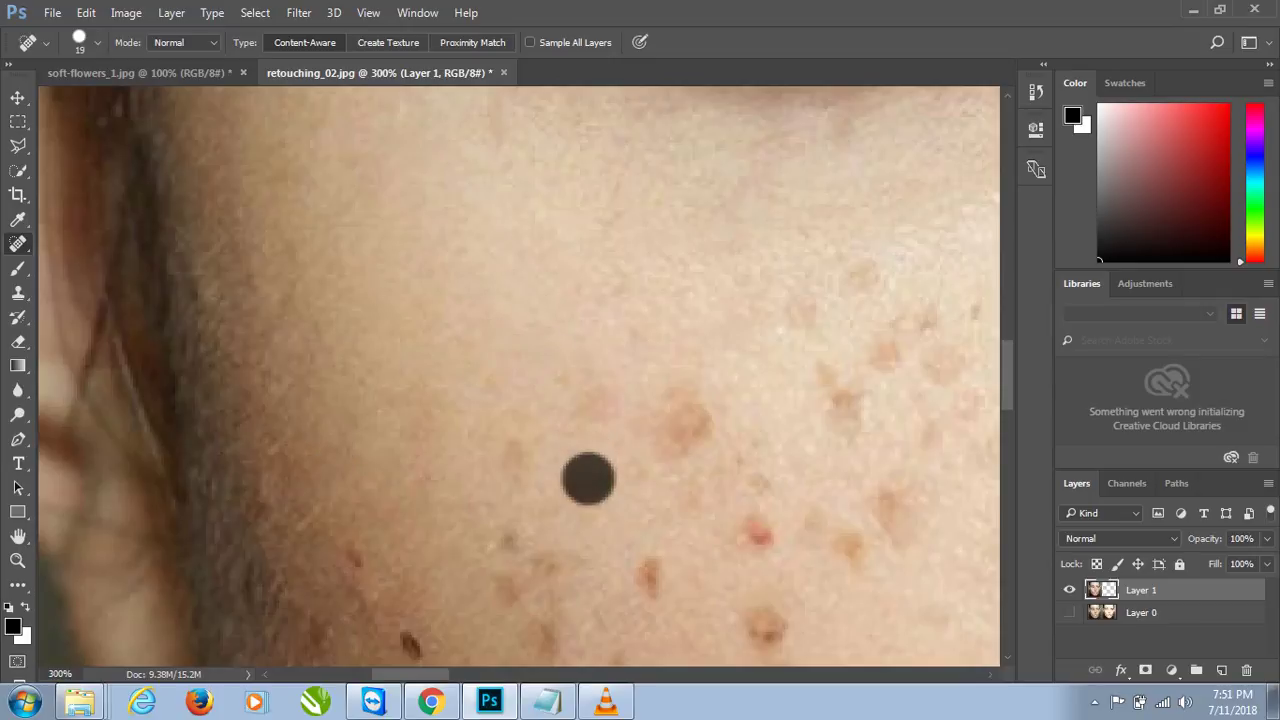
pyautogui.click(541, 455)
pyautogui.click(529, 461)
pyautogui.click(515, 443)
pyautogui.click(600, 414)
pyautogui.click(607, 376)
pyautogui.click(659, 413)
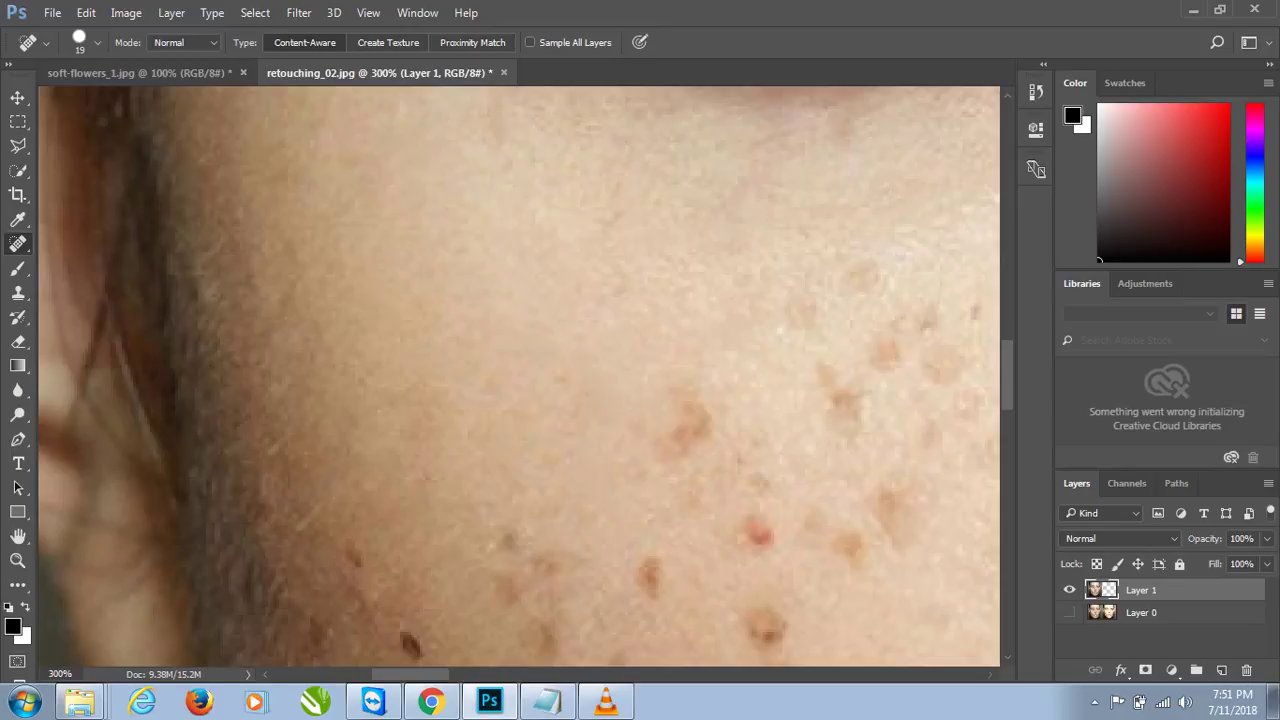
pyautogui.click(691, 429)
pyautogui.click(673, 447)
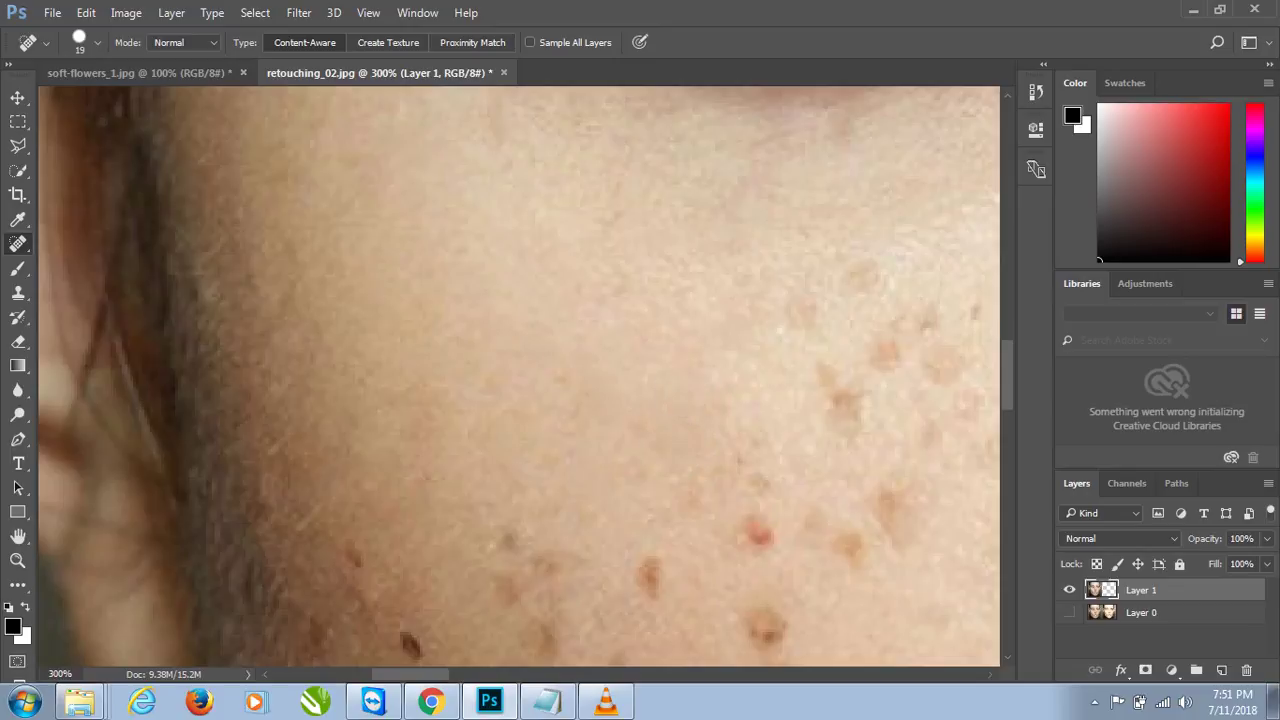
pyautogui.click(624, 287)
# Heal the outer-cheek freckles near the ear and along the cheek's right edge
pyautogui.click(855, 275)
pyautogui.click(797, 315)
pyautogui.click(834, 401)
pyautogui.click(826, 377)
pyautogui.click(886, 352)
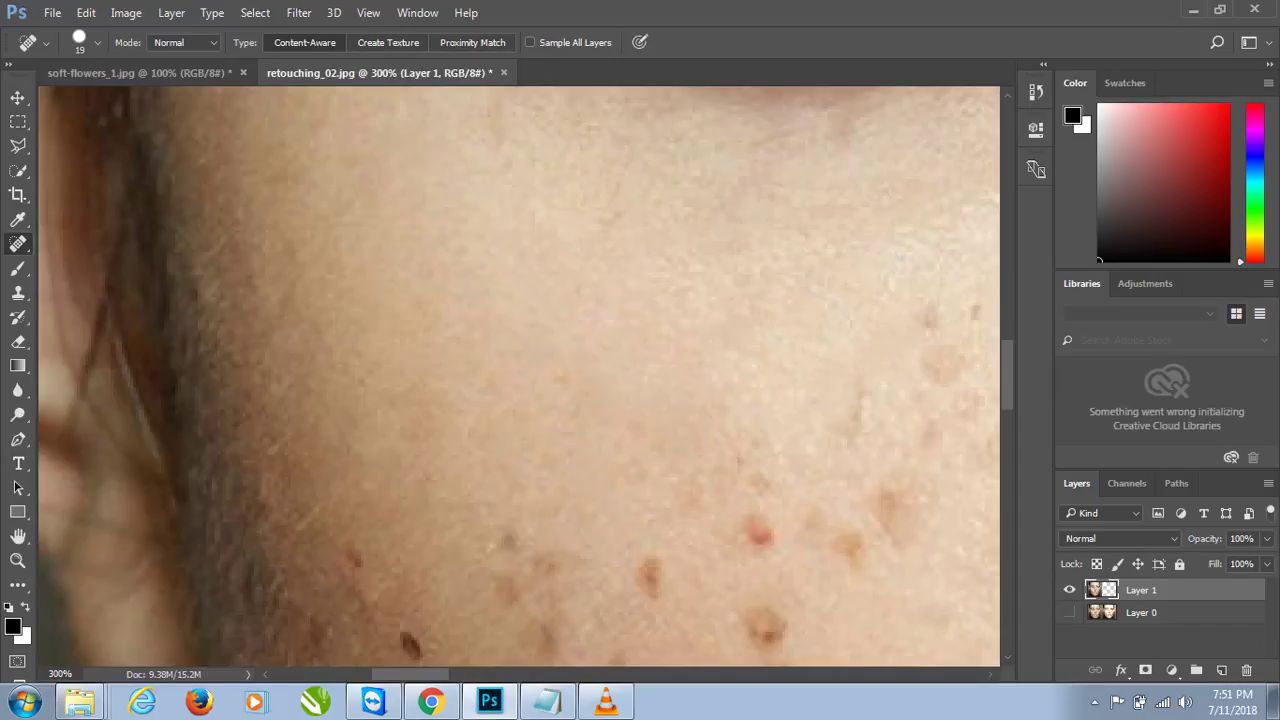
pyautogui.click(916, 321)
pyautogui.click(937, 362)
pyautogui.click(950, 403)
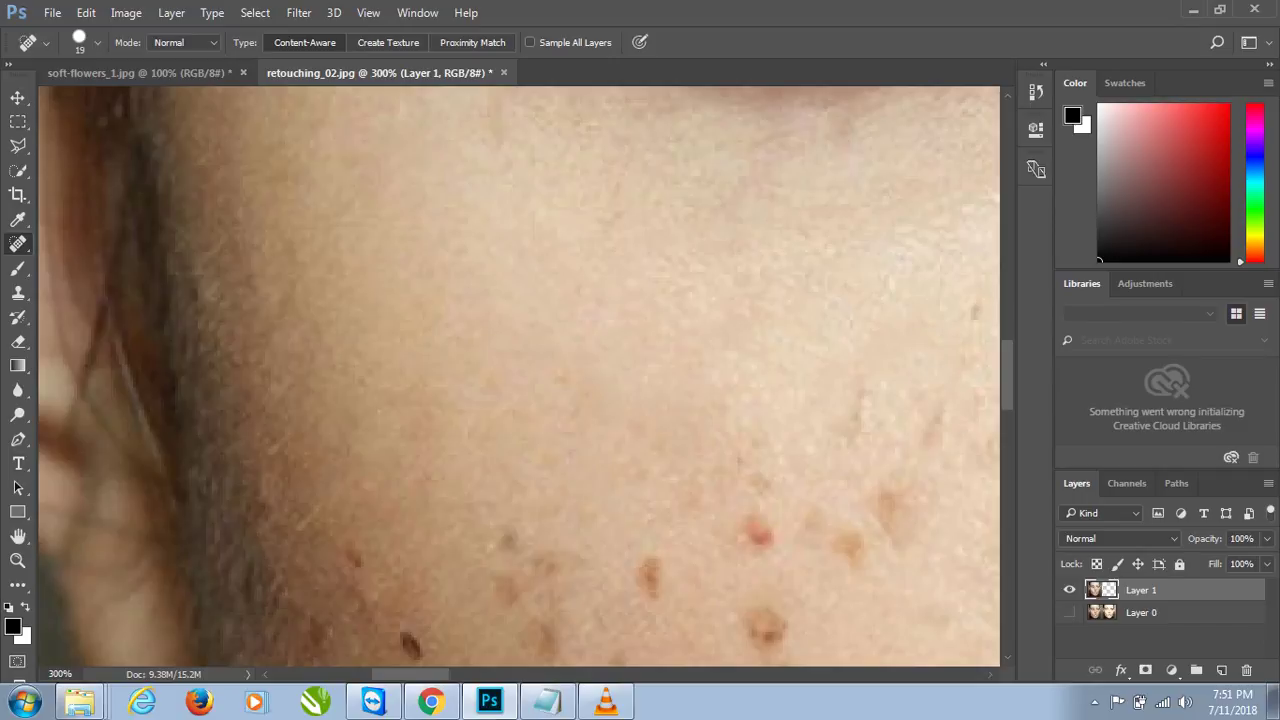
pyautogui.scroll(-2, 520, 377)
# Heal the red blemish and brown freckles on the upper part of the lower cheek
pyautogui.scroll(-2, 520, 377)
pyautogui.scroll(-2, 520, 377)
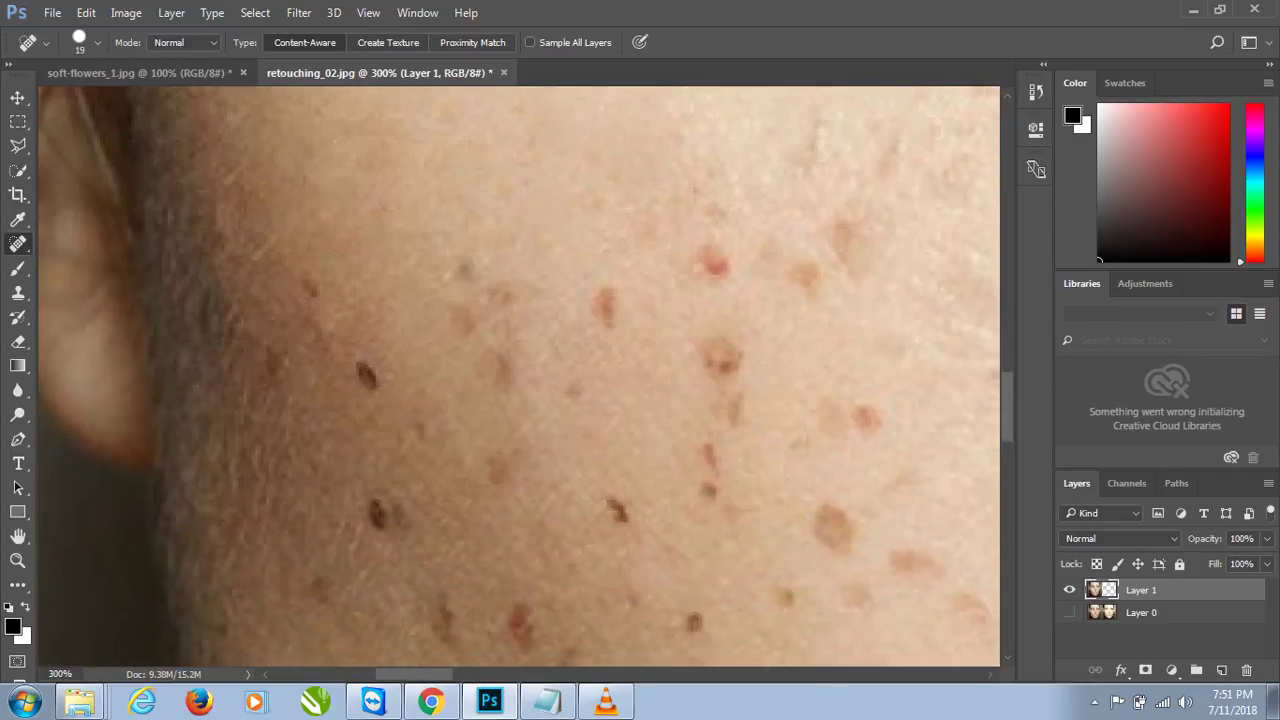
pyautogui.click(705, 249)
pyautogui.click(721, 276)
pyautogui.click(712, 181)
pyautogui.click(663, 241)
pyautogui.click(594, 305)
pyautogui.click(489, 291)
pyautogui.click(486, 387)
pyautogui.click(485, 294)
pyautogui.click(465, 272)
pyautogui.click(517, 287)
pyautogui.click(493, 357)
# Remove the dark moles and the small red and brown spots lower on the cheek
pyautogui.click(310, 287)
pyautogui.click(363, 377)
pyautogui.click(280, 353)
pyautogui.click(379, 514)
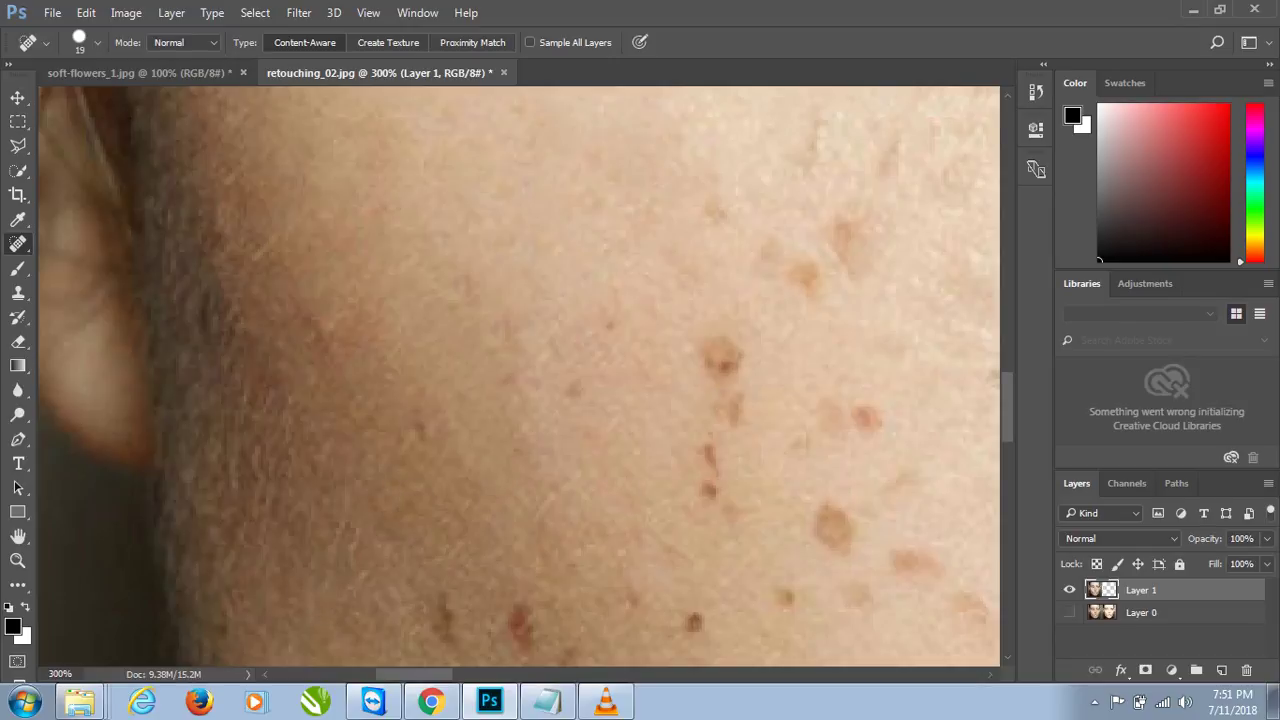
pyautogui.scroll(-2, 520, 377)
pyautogui.scroll(-3, 520, 377)
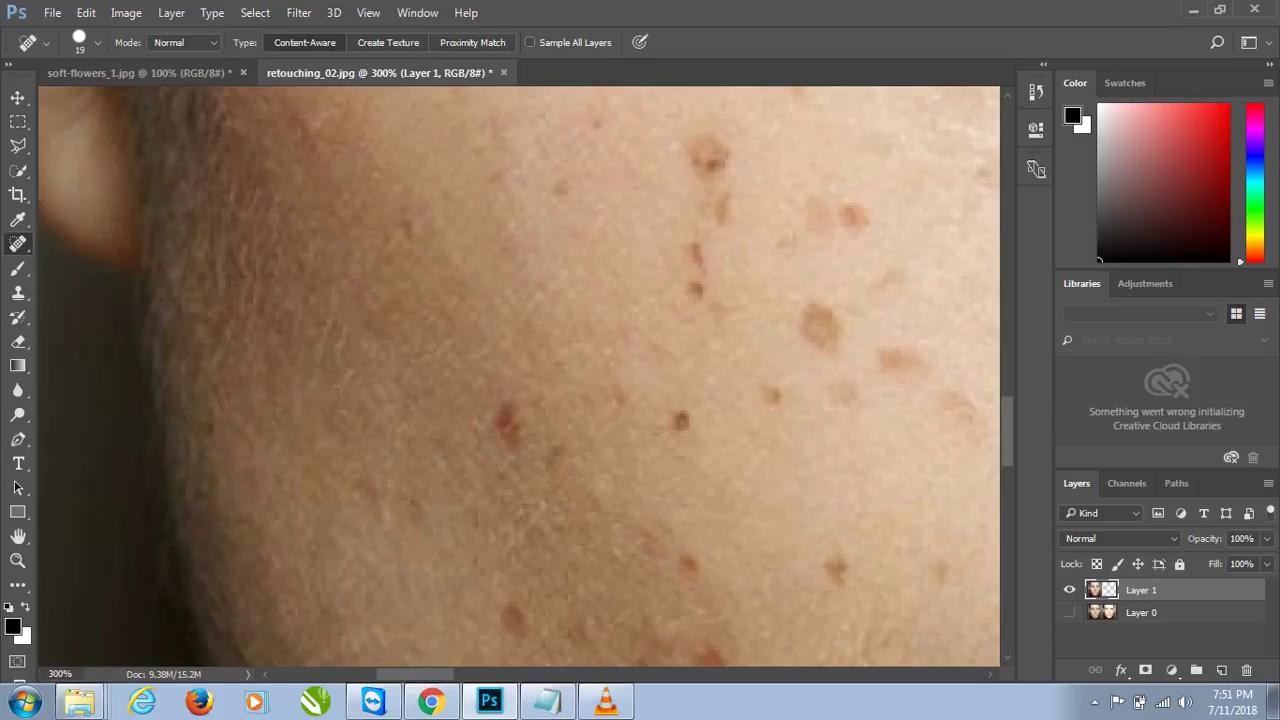
pyautogui.click(675, 369)
pyautogui.moveTo(691, 261); pyautogui.dragTo(691, 281)
pyautogui.click(779, 393)
pyautogui.click(719, 319)
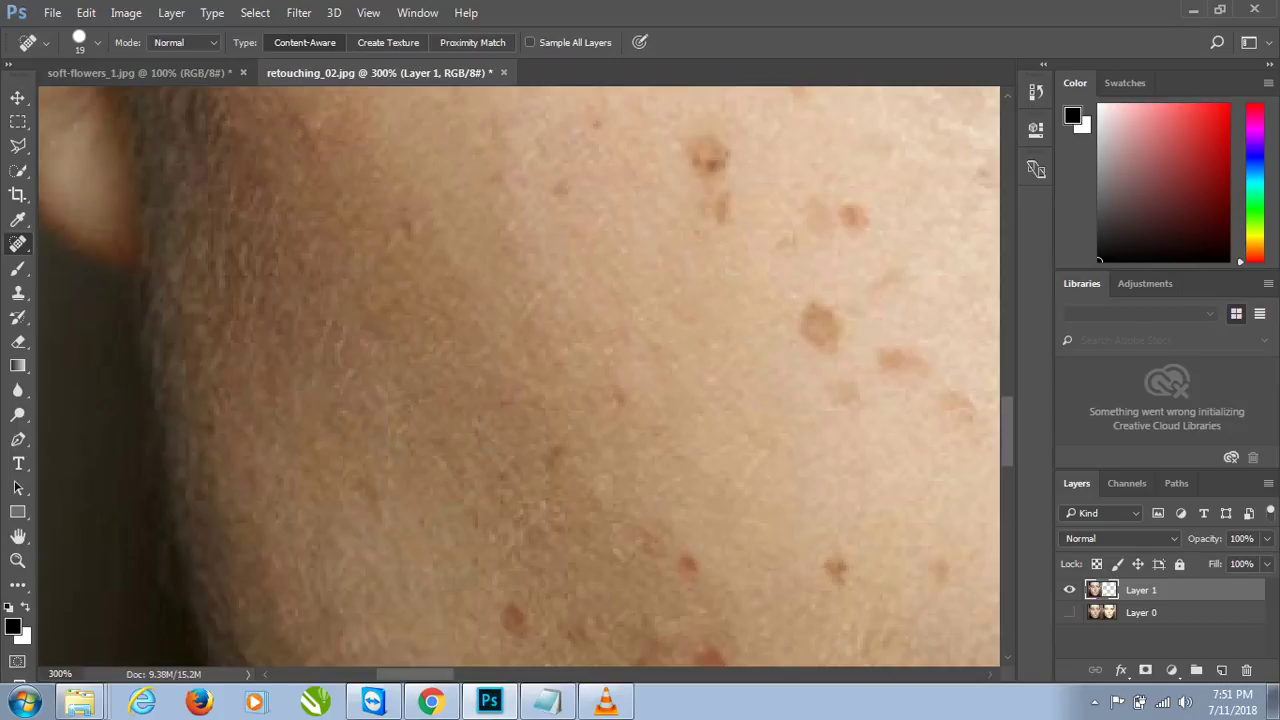
pyautogui.click(846, 216)
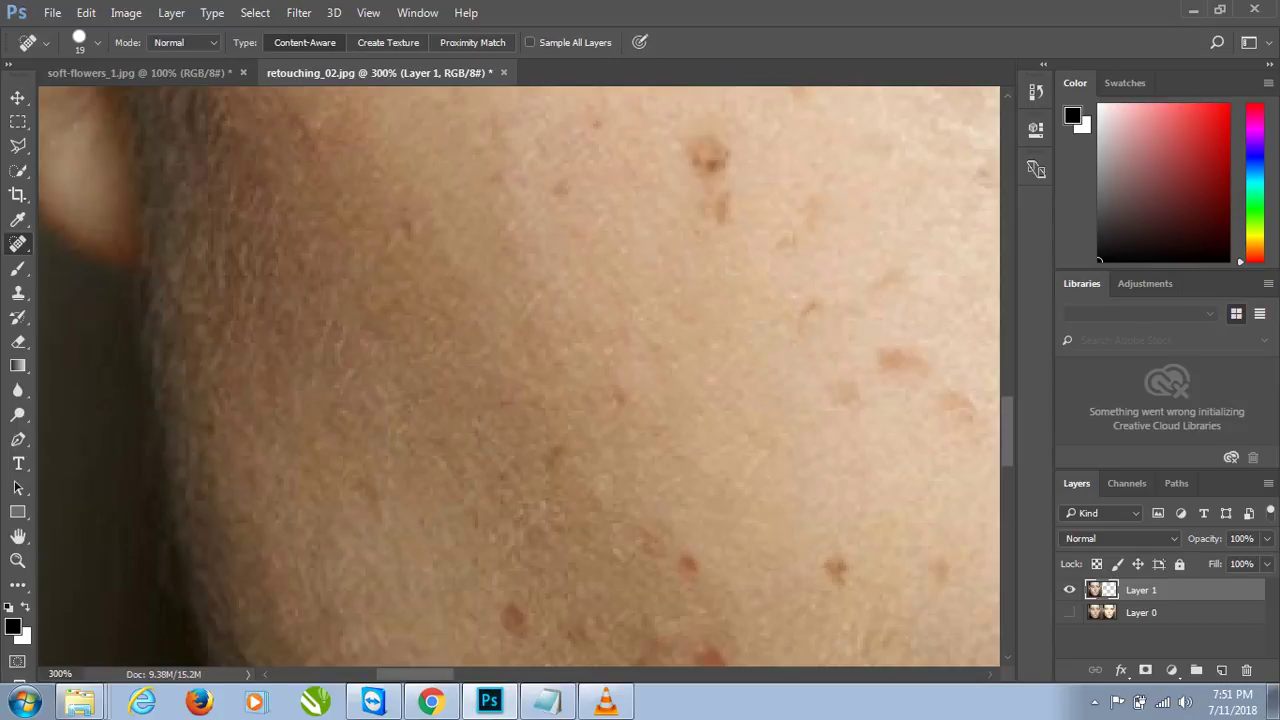
pyautogui.click(784, 240)
# Clear the small brown and scattered blemishes further down the cheek
pyautogui.moveTo(708, 162); pyautogui.dragTo(738, 280)
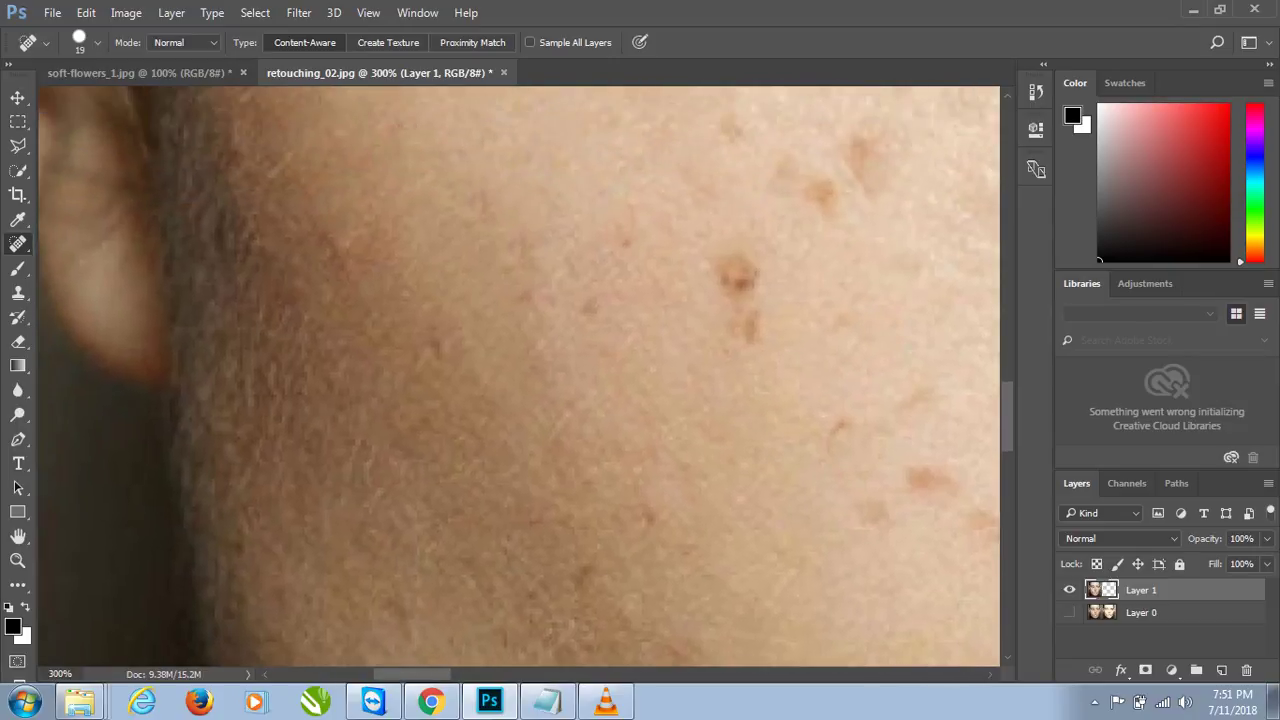
pyautogui.click(754, 329)
pyautogui.click(623, 249)
pyautogui.click(600, 301)
pyautogui.click(724, 128)
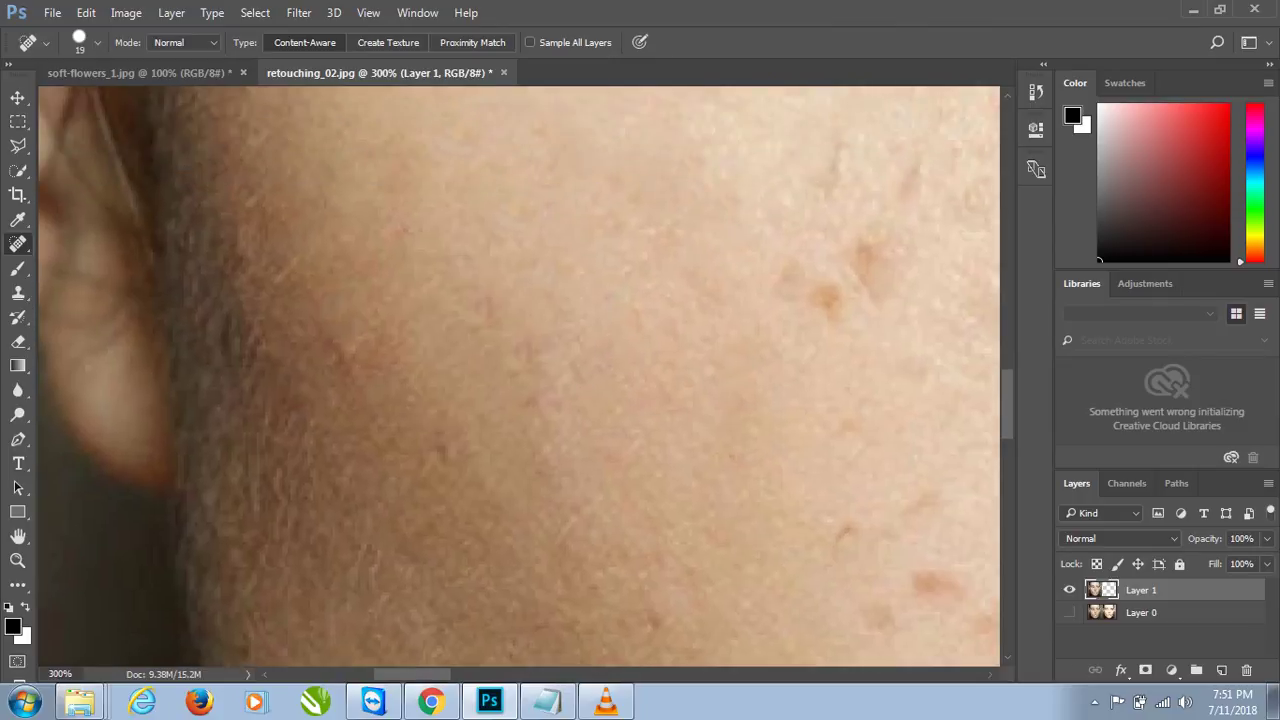
pyautogui.moveTo(724, 150); pyautogui.dragTo(764, 300)
pyautogui.click(828, 395)
pyautogui.click(886, 355)
pyautogui.click(894, 208)
pyautogui.click(846, 243)
pyautogui.click(918, 273)
pyautogui.click(866, 348)
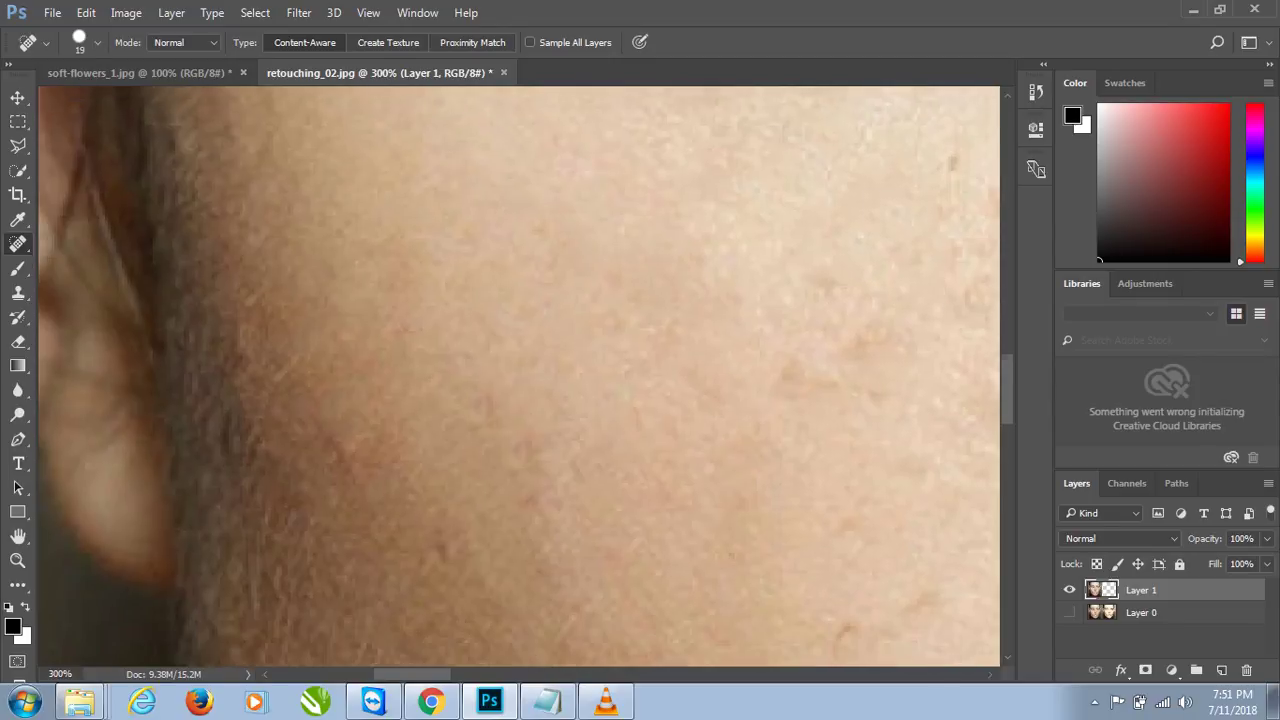
# Heal the spots on the cheek beside the ear and down toward the jaw
pyautogui.moveTo(700, 200); pyautogui.dragTo(560, 340)
pyautogui.click(855, 250)
pyautogui.click(845, 379)
pyautogui.click(863, 249)
pyautogui.click(873, 318)
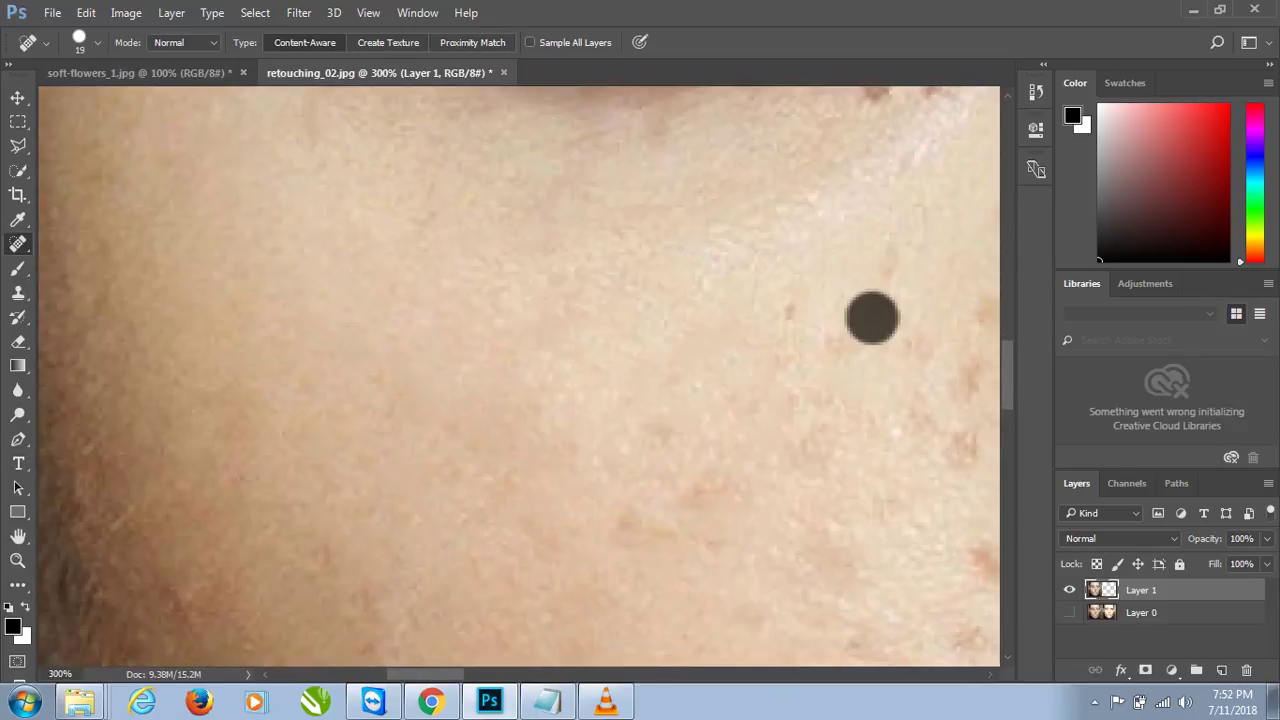
pyautogui.click(800, 326)
pyautogui.click(805, 417)
pyautogui.click(769, 413)
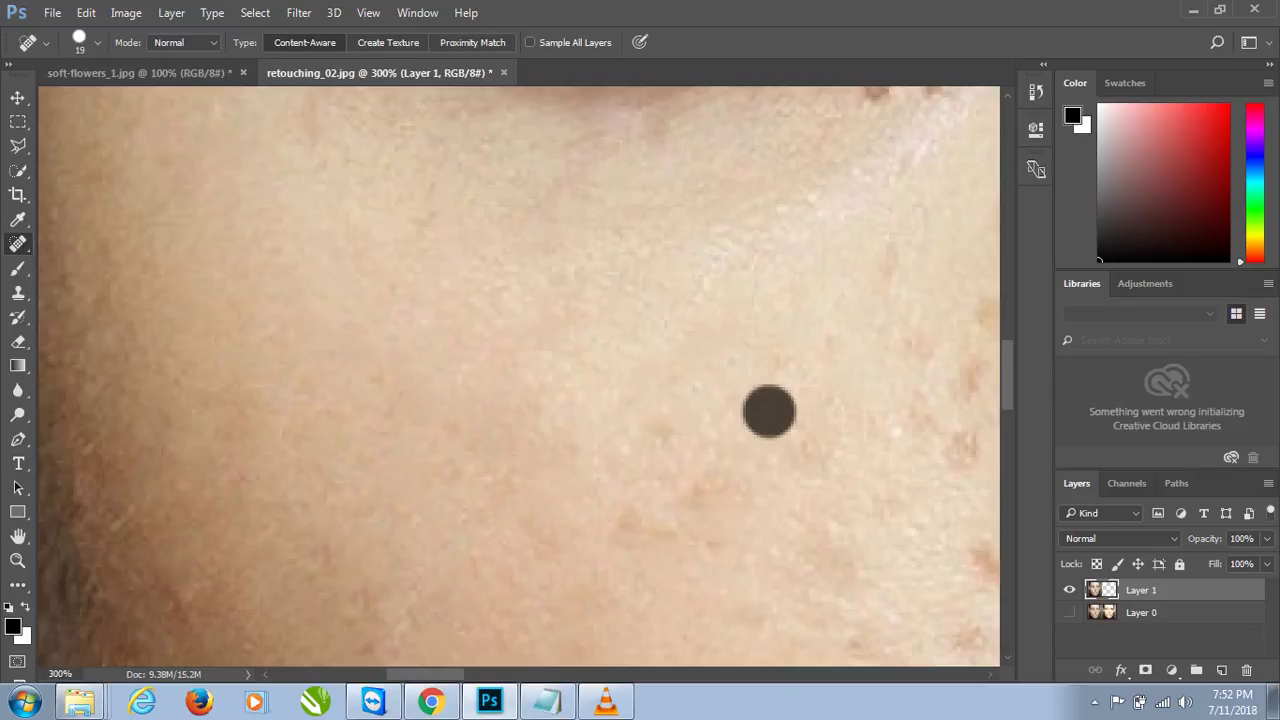
pyautogui.click(716, 471)
pyautogui.click(655, 517)
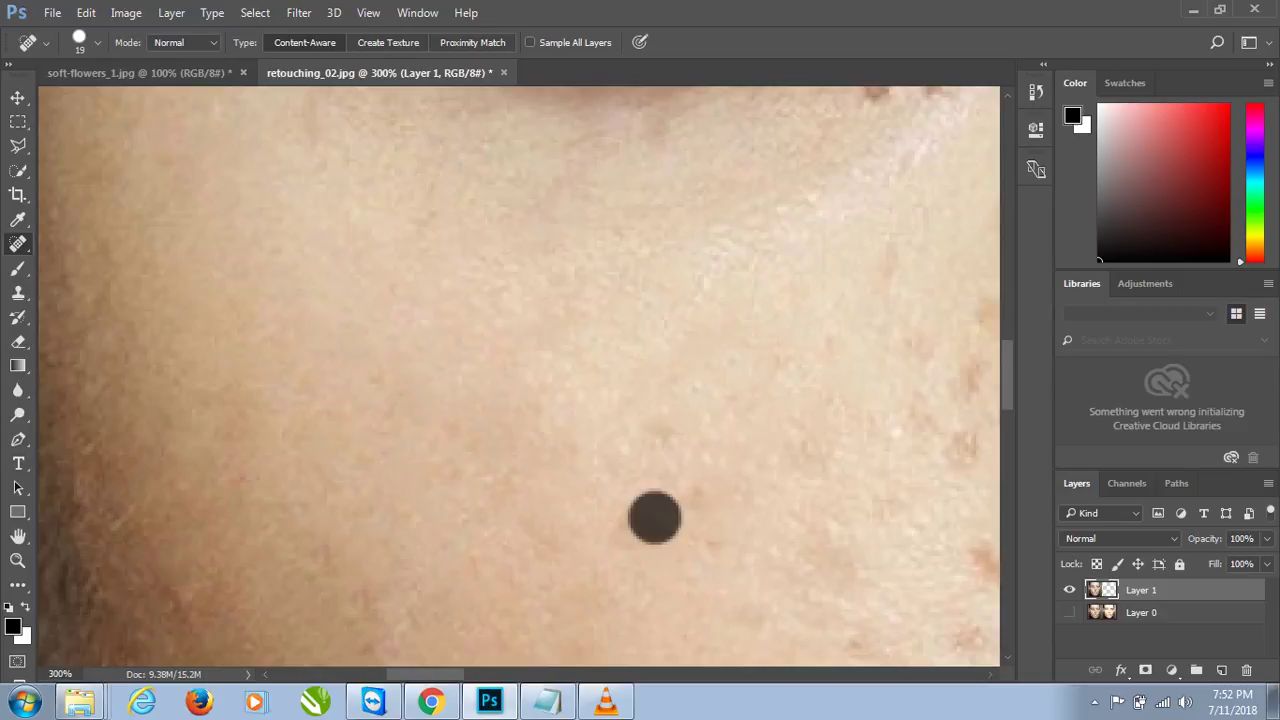
pyautogui.click(597, 552)
pyautogui.click(696, 509)
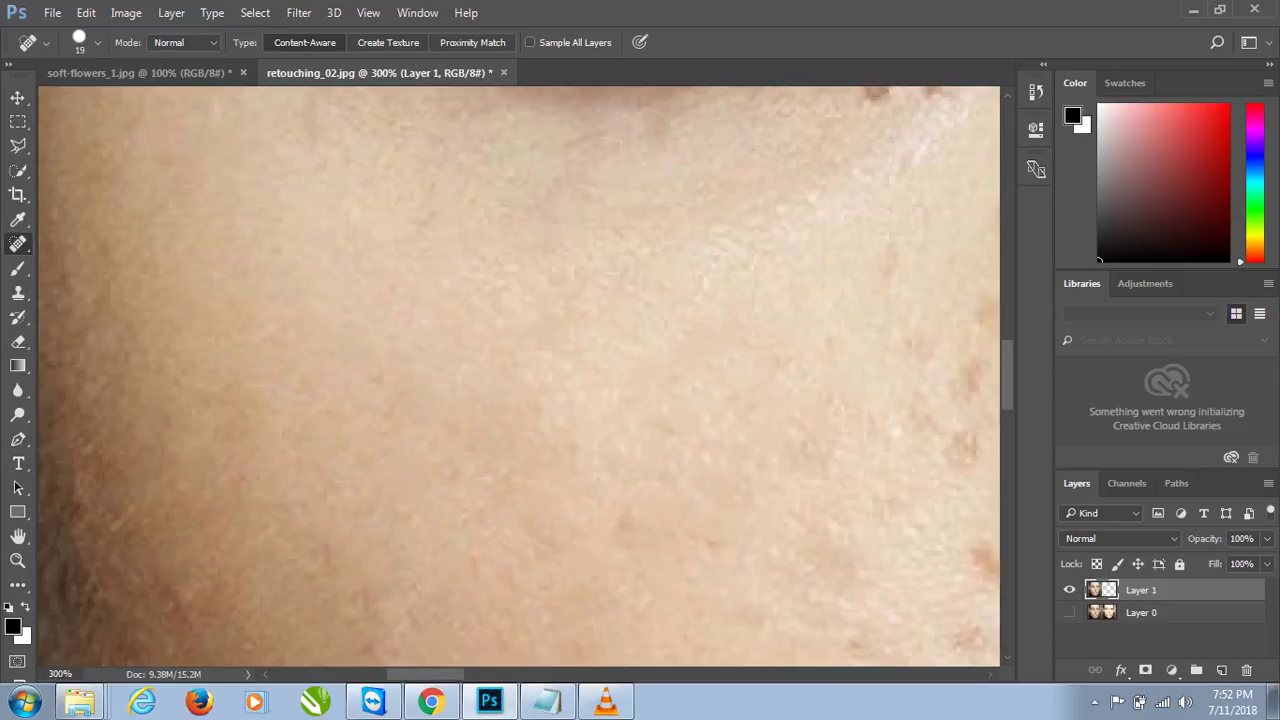
# Heal the freckle cluster on the heavily freckled cheek area to the right
pyautogui.hscroll(3, 593, 300)
pyautogui.hscroll(3, 593, 300)
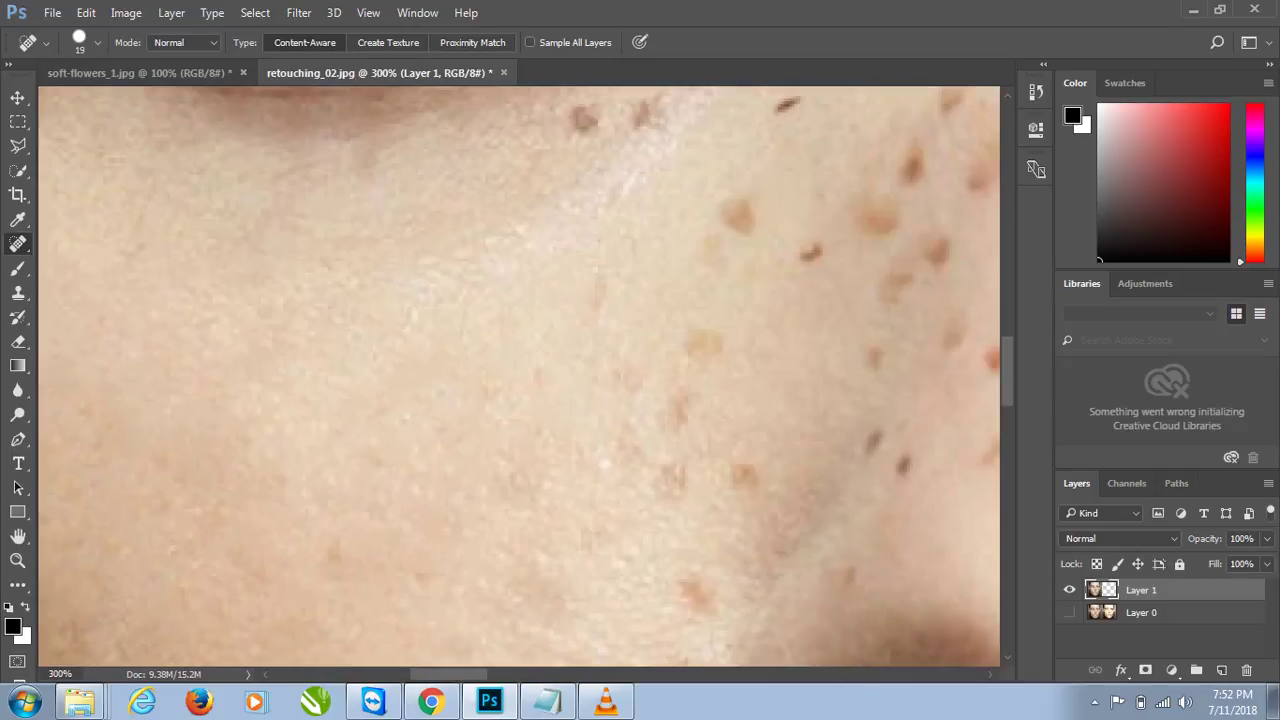
pyautogui.click(593, 300)
pyautogui.click(598, 390)
pyautogui.click(759, 486)
pyautogui.click(674, 493)
pyautogui.click(685, 398)
pyautogui.click(752, 197)
pyautogui.click(743, 229)
pyautogui.click(731, 255)
pyautogui.click(714, 219)
# Heal the remaining right-side freckles and the mole just below the eye
pyautogui.click(817, 259)
pyautogui.click(875, 226)
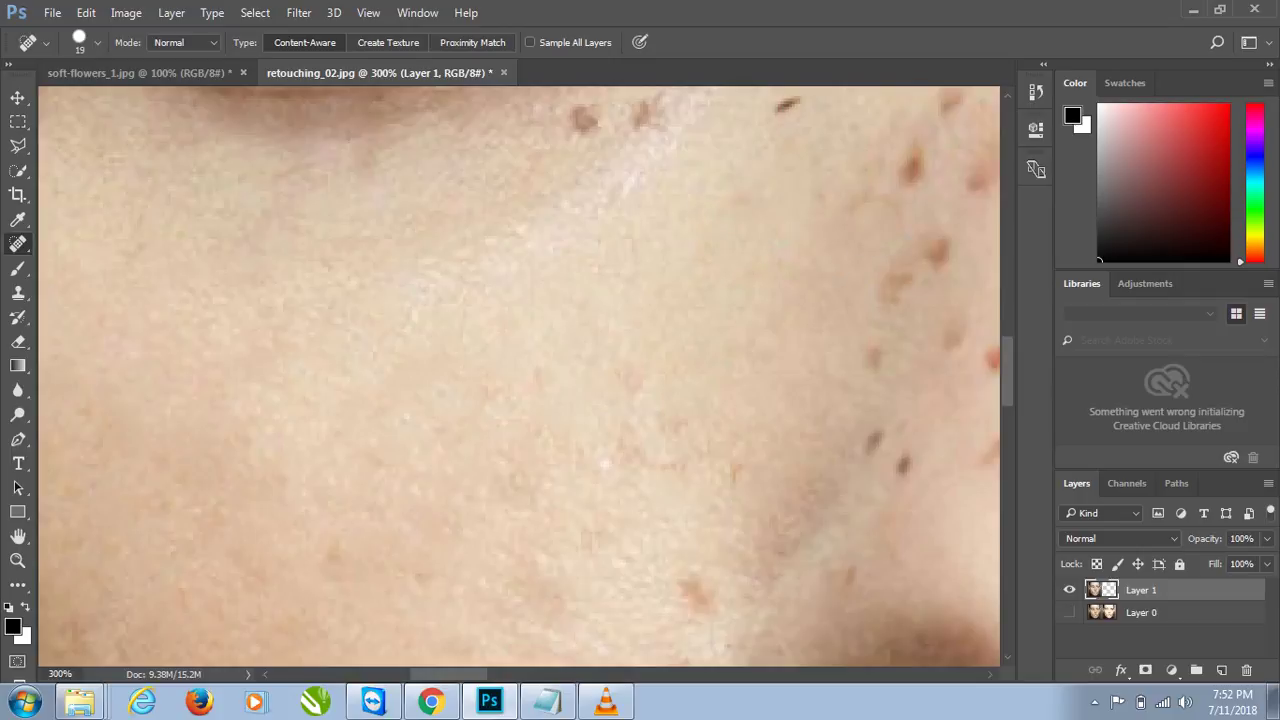
pyautogui.click(909, 167)
pyautogui.click(907, 299)
pyautogui.click(933, 237)
pyautogui.click(895, 281)
pyautogui.click(879, 203)
pyautogui.click(872, 211)
pyautogui.click(885, 365)
pyautogui.click(903, 464)
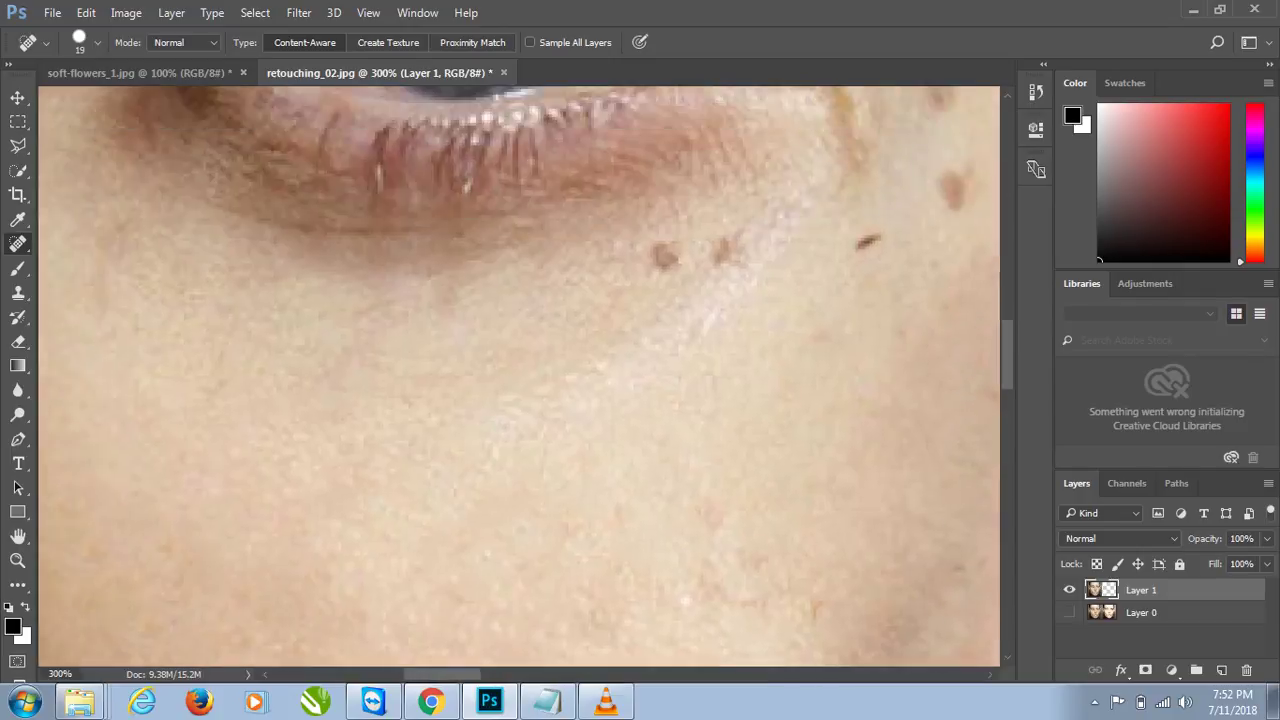
pyautogui.moveTo(586, 118); pyautogui.dragTo(758, 414)
pyautogui.click(758, 414)
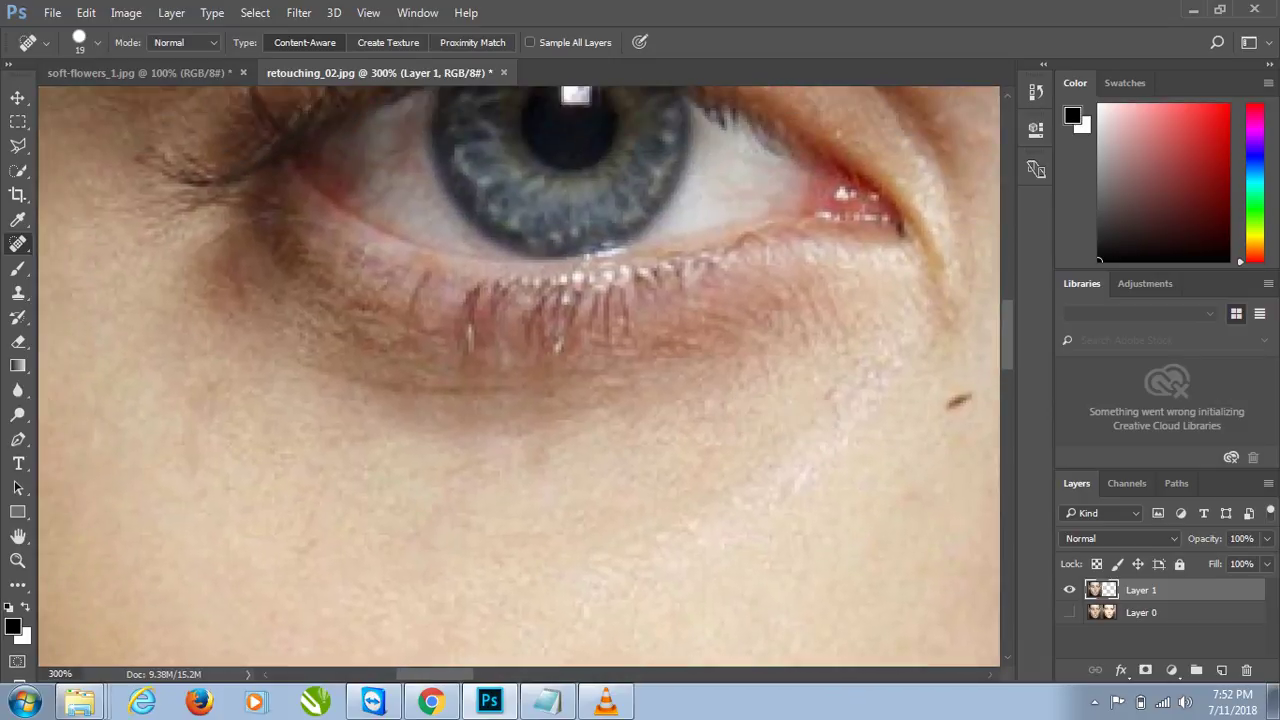
# Heal the moles beside and below the outer corner of the eye
pyautogui.moveTo(700, 400); pyautogui.dragTo(510, 348)
pyautogui.click(849, 297)
pyautogui.click(847, 211)
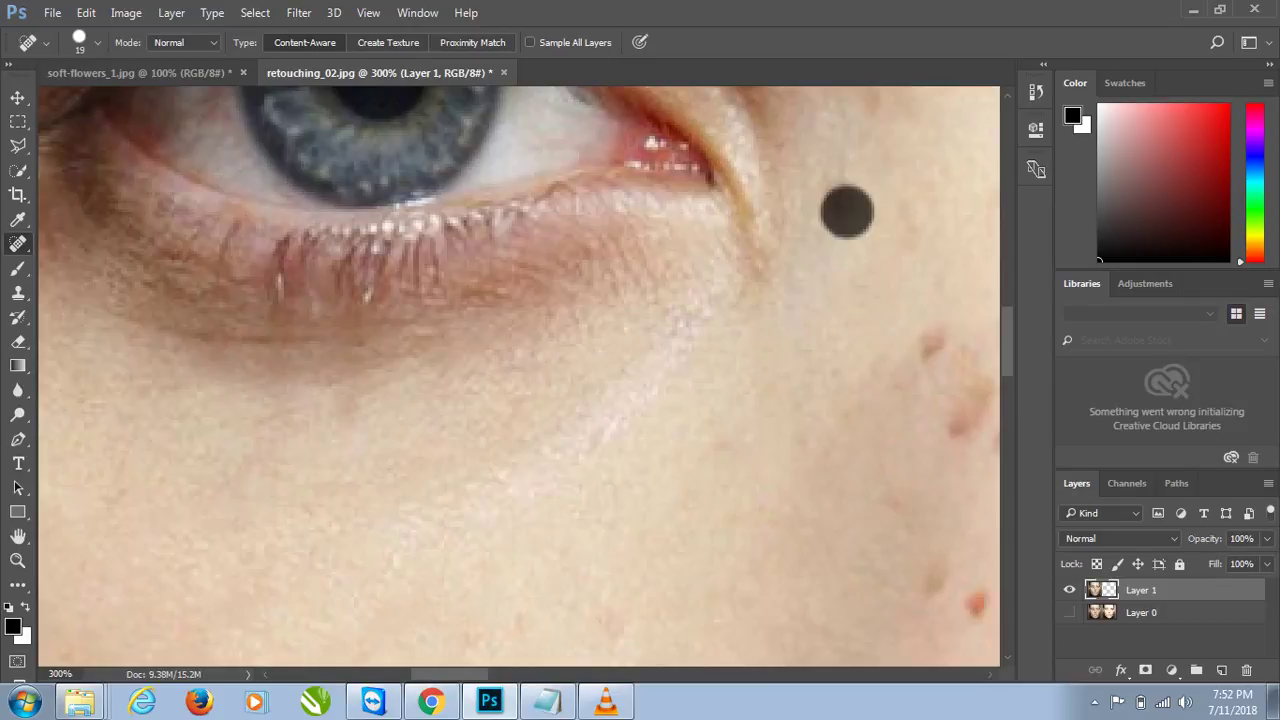
pyautogui.click(927, 223)
pyautogui.click(899, 271)
pyautogui.moveTo(899, 271); pyautogui.dragTo(776, 220)
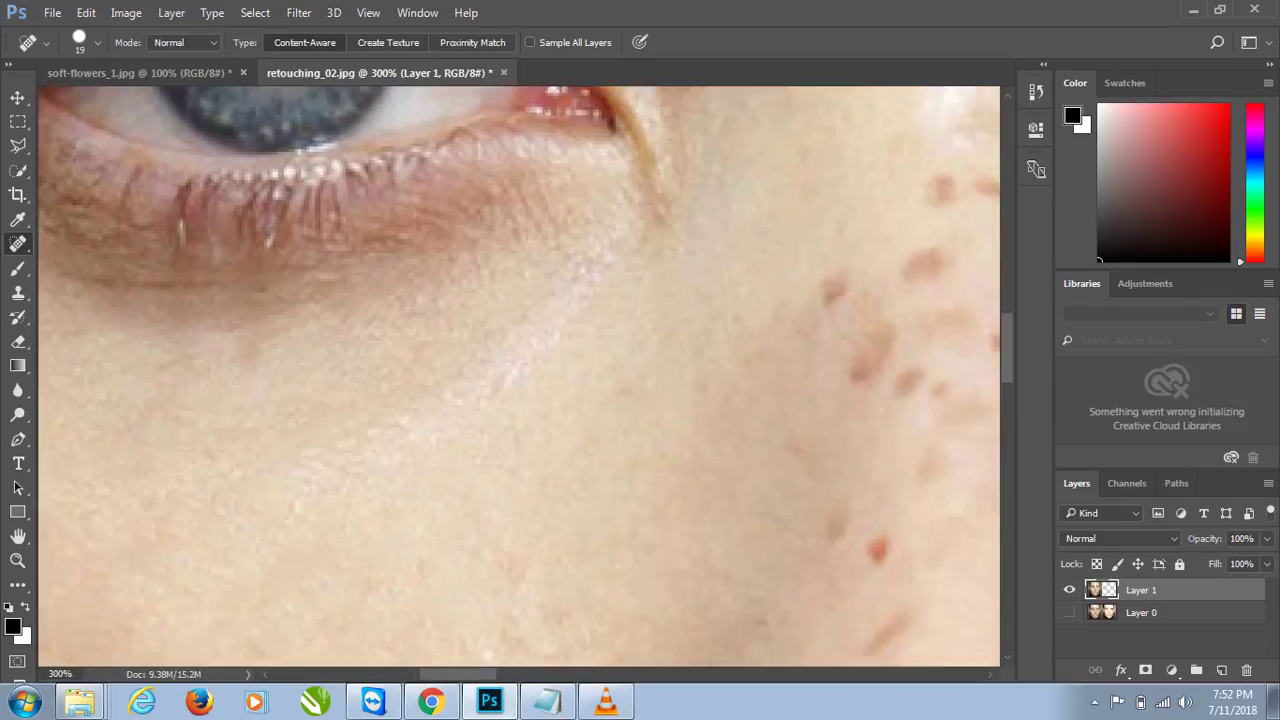
pyautogui.click(776, 220)
# Remove the moles on the upper and lower cheek, including the elongated mark
pyautogui.click(815, 282)
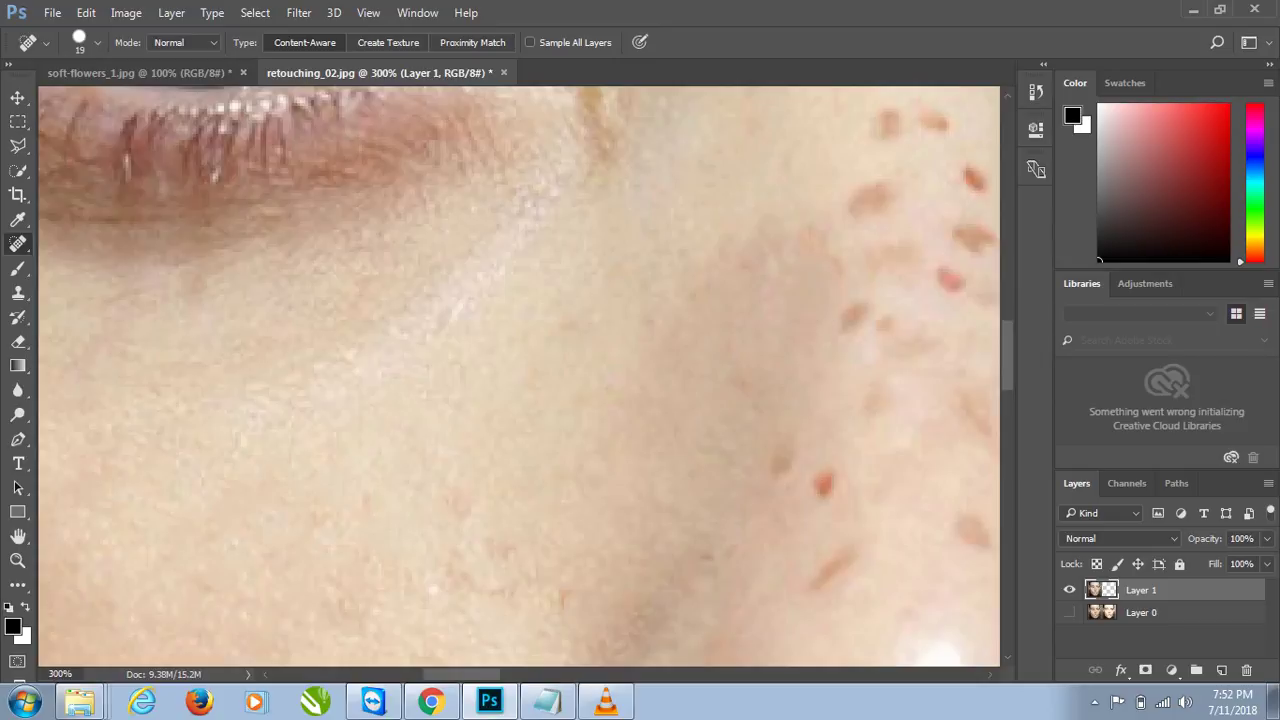
pyautogui.click(831, 282)
pyautogui.click(746, 263)
pyautogui.click(847, 325)
pyautogui.click(828, 488)
pyautogui.click(778, 462)
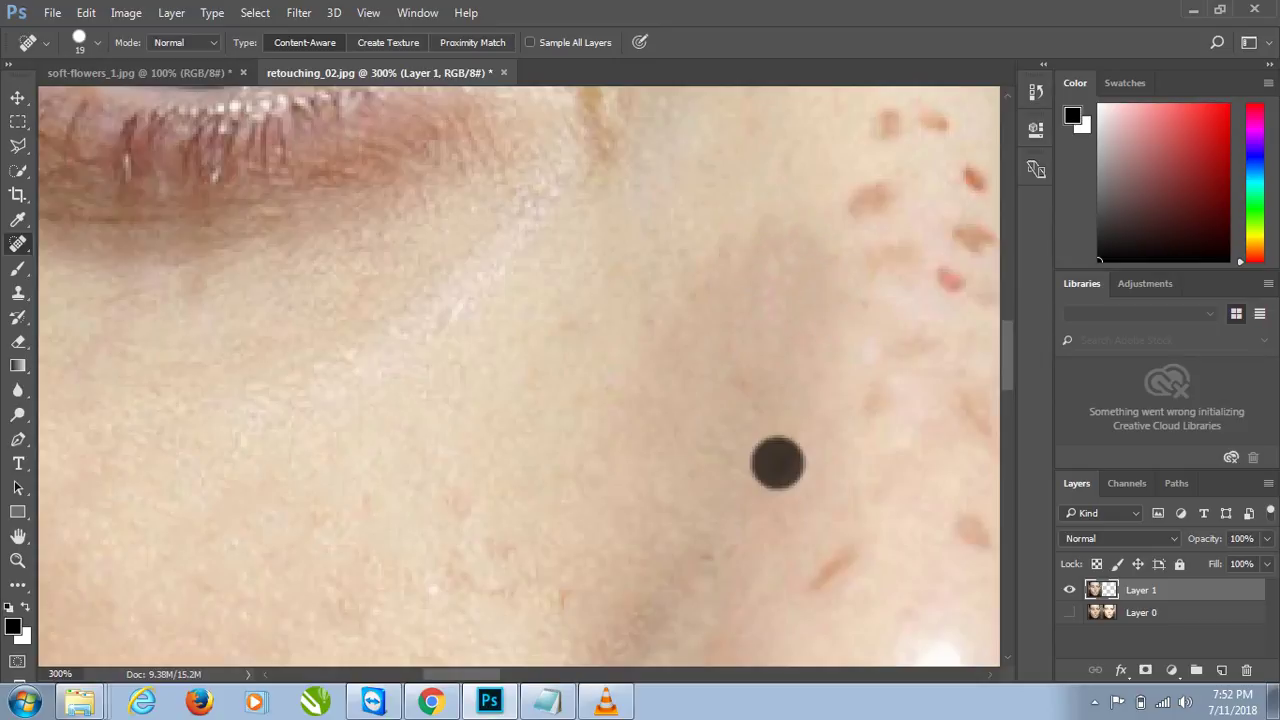
pyautogui.click(839, 552)
pyautogui.click(825, 586)
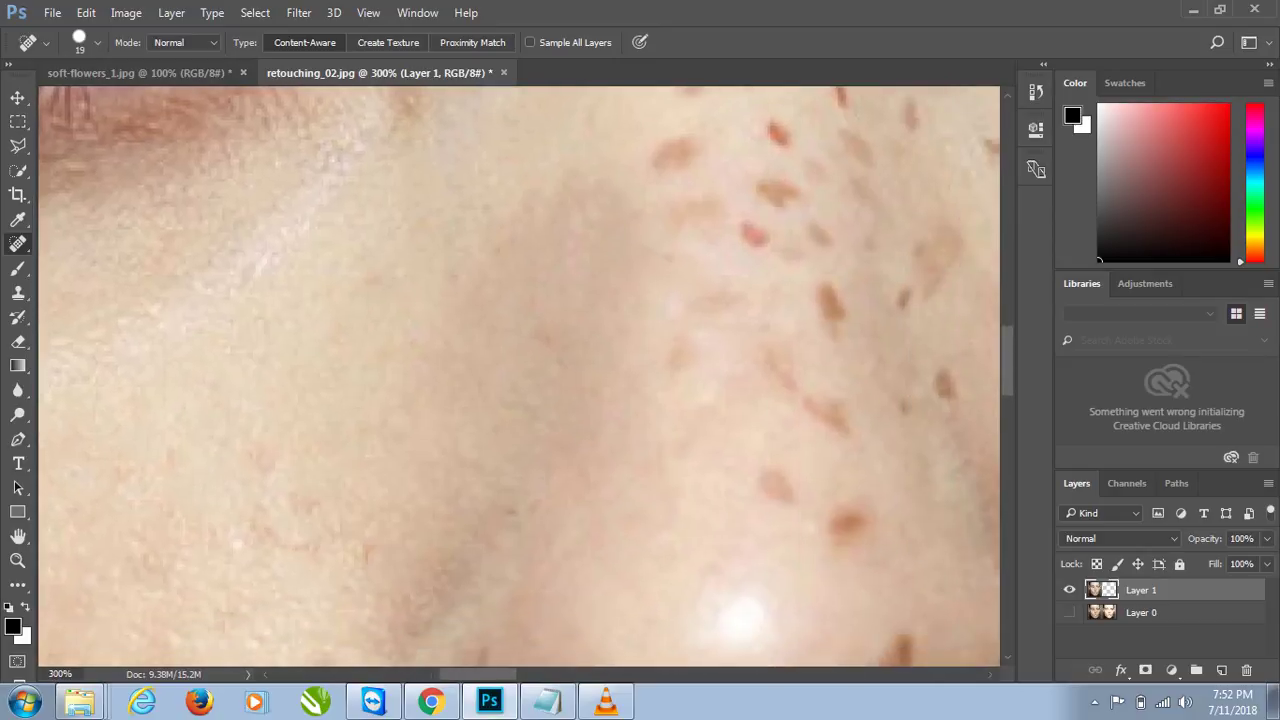
# Heal the mole cluster and the spots in the nearby freckle cluster
pyautogui.moveTo(980, 550); pyautogui.dragTo(710, 460)
pyautogui.click(725, 463)
pyautogui.click(800, 499)
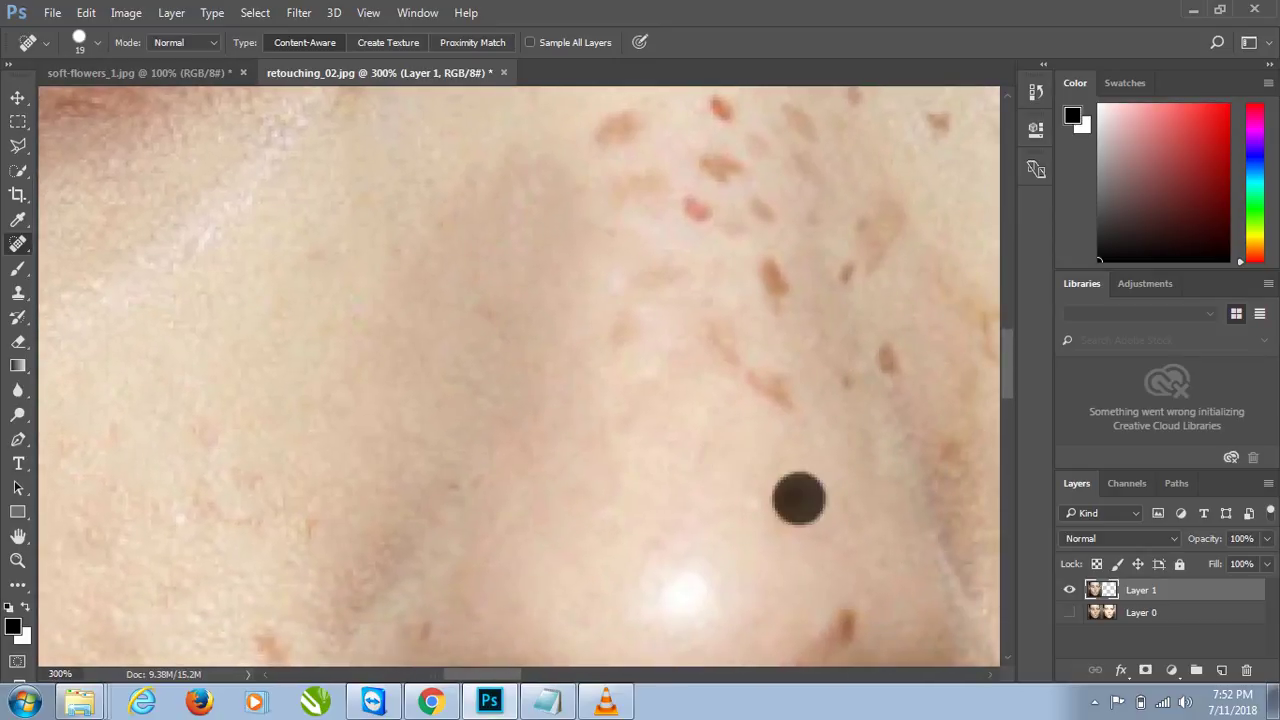
pyautogui.click(791, 515)
pyautogui.click(665, 294)
pyautogui.click(642, 318)
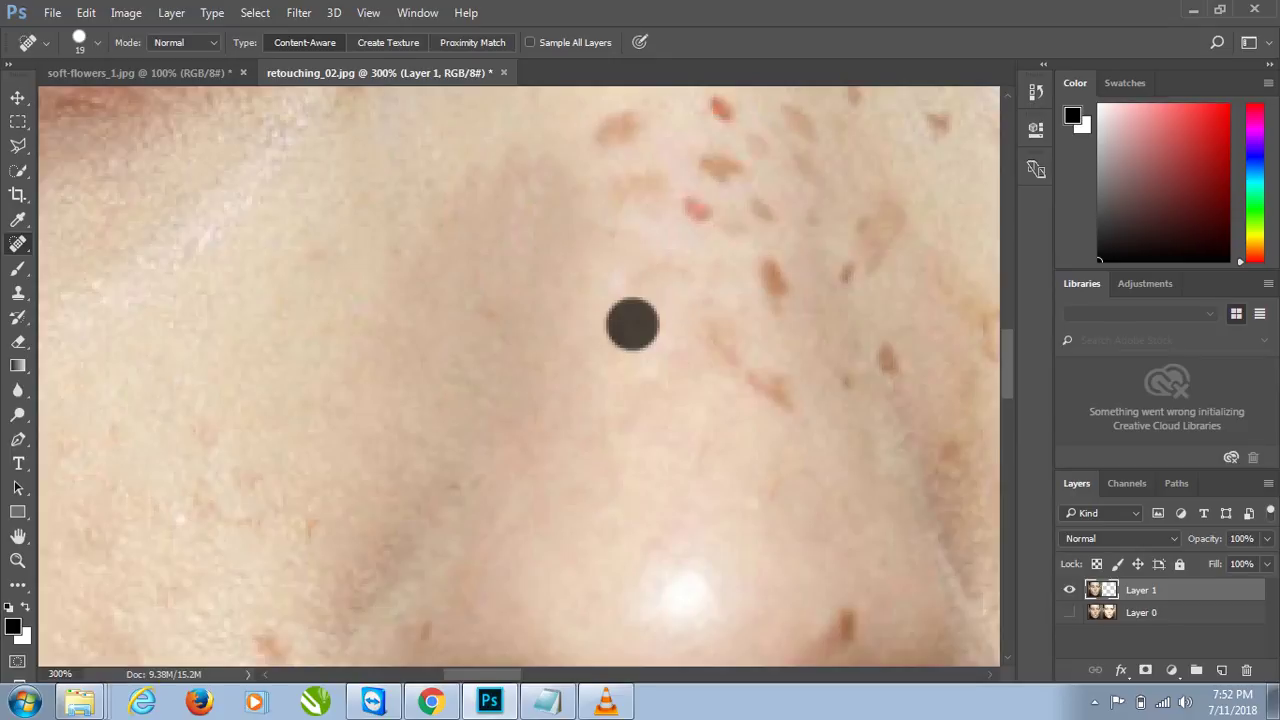
pyautogui.click(666, 249)
pyautogui.click(720, 333)
pyautogui.click(743, 371)
pyautogui.click(775, 385)
# Remove the brown spots in the cluster beside the nose, re-healing for a smoother blend
pyautogui.scroll(3, 775, 385)
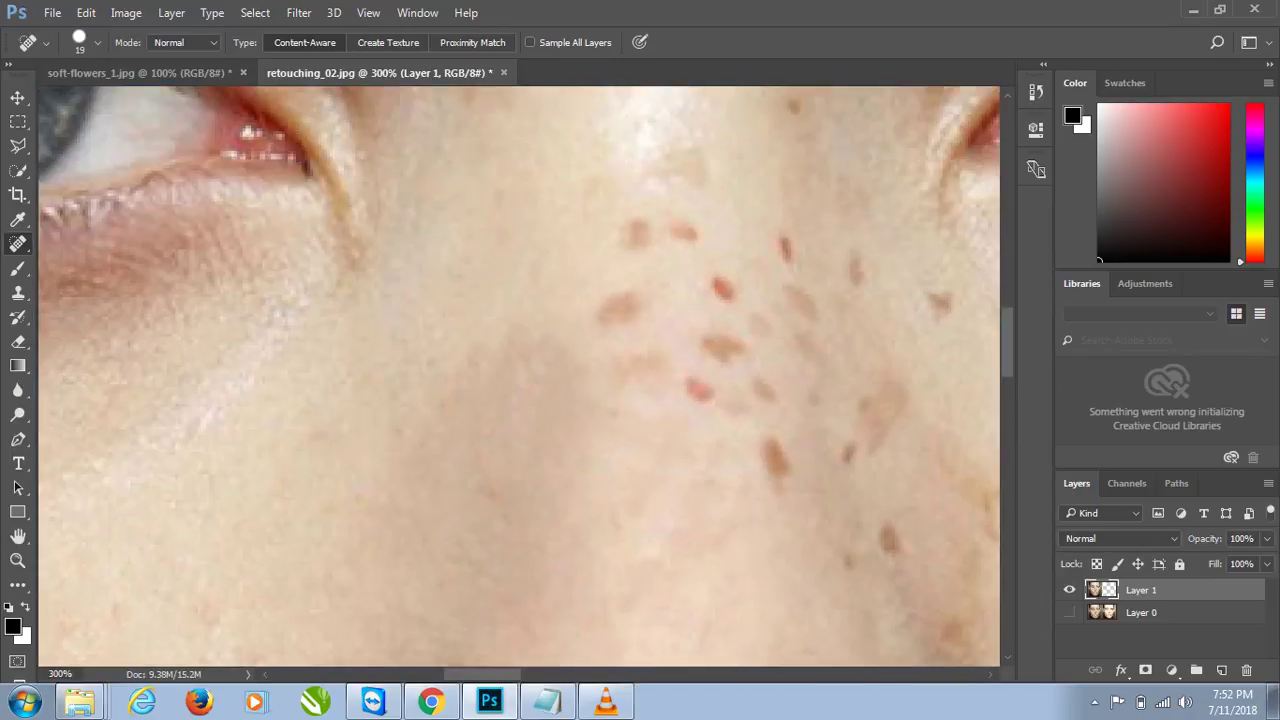
pyautogui.scroll(1, 519, 376)
pyautogui.click(678, 263)
pyautogui.click(637, 261)
pyautogui.click(615, 342)
pyautogui.click(718, 313)
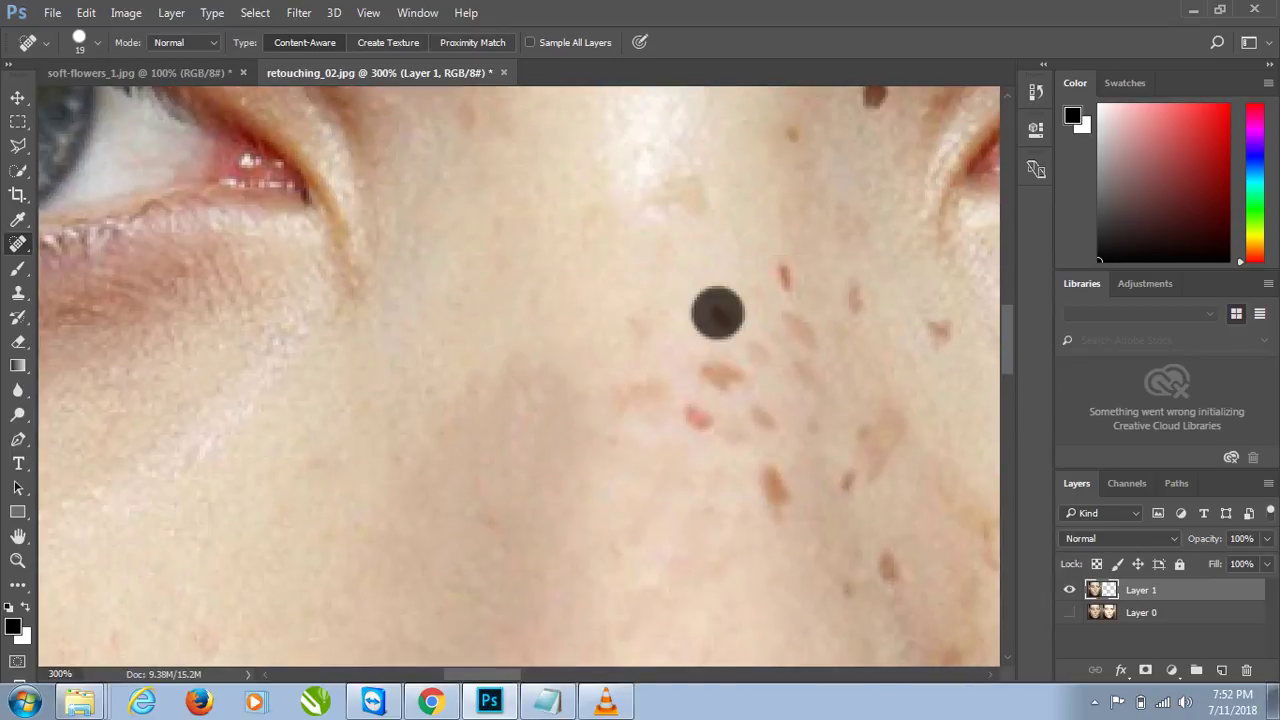
pyautogui.click(635, 326)
pyautogui.click(645, 388)
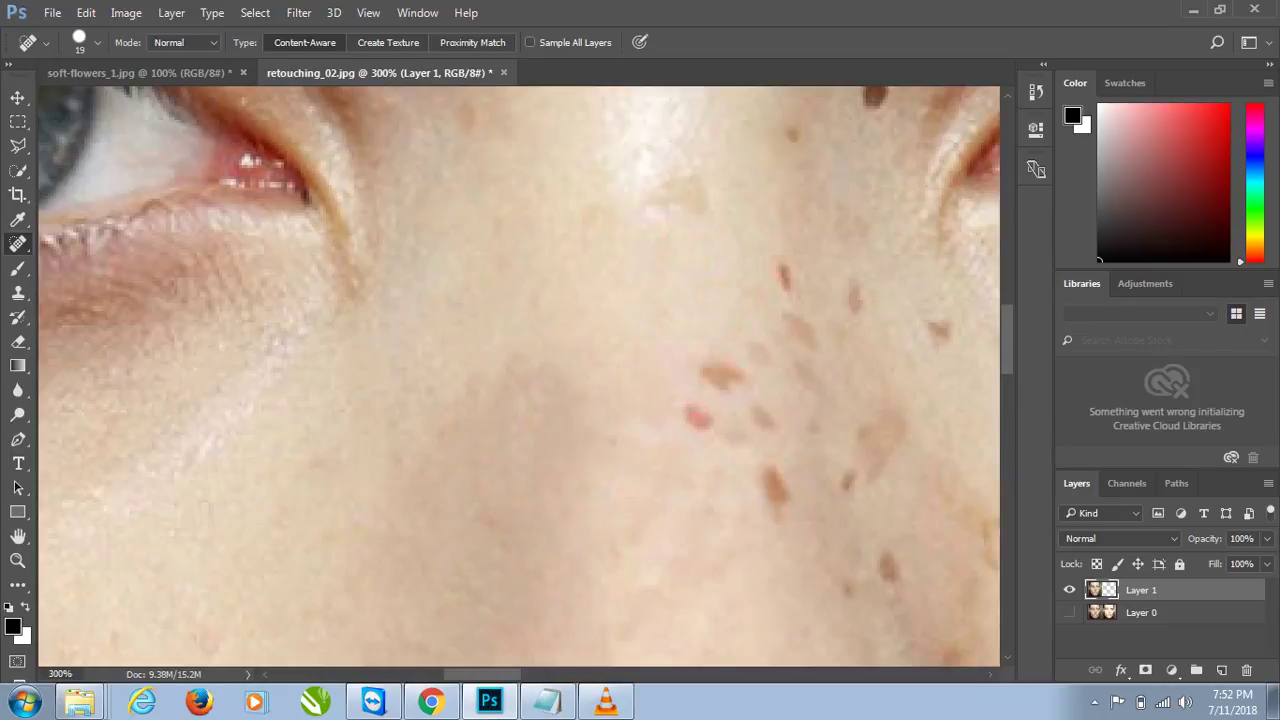
pyautogui.click(700, 410)
pyautogui.click(724, 372)
pyautogui.click(724, 387)
pyautogui.click(724, 400)
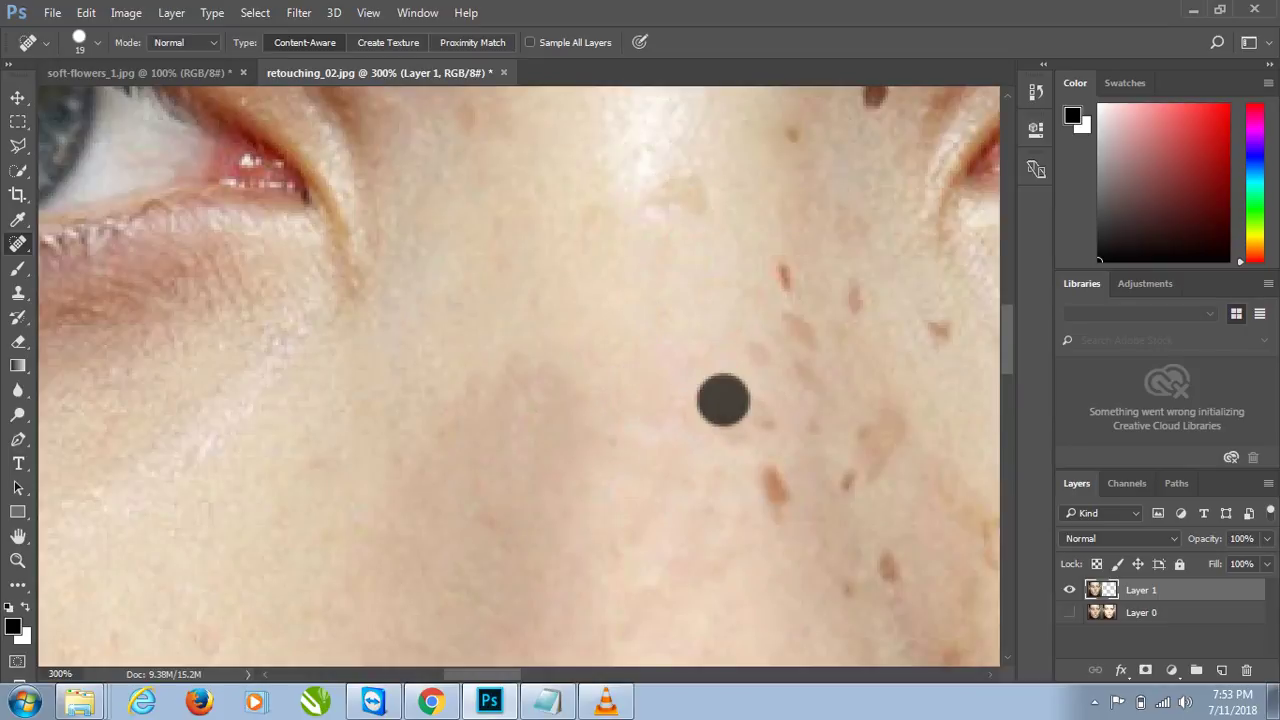
# Heal the brown spots running up the cheek and out toward the right
pyautogui.click(781, 505)
pyautogui.click(759, 412)
pyautogui.click(760, 364)
pyautogui.click(795, 281)
pyautogui.click(795, 329)
pyautogui.click(854, 300)
pyautogui.click(934, 337)
# Heal the remaining low spots on the right cheek and a few final brown spots
pyautogui.click(905, 413)
pyautogui.click(884, 489)
pyautogui.click(857, 428)
pyautogui.click(851, 485)
pyautogui.click(801, 151)
pyautogui.click(759, 451)
pyautogui.click(757, 371)
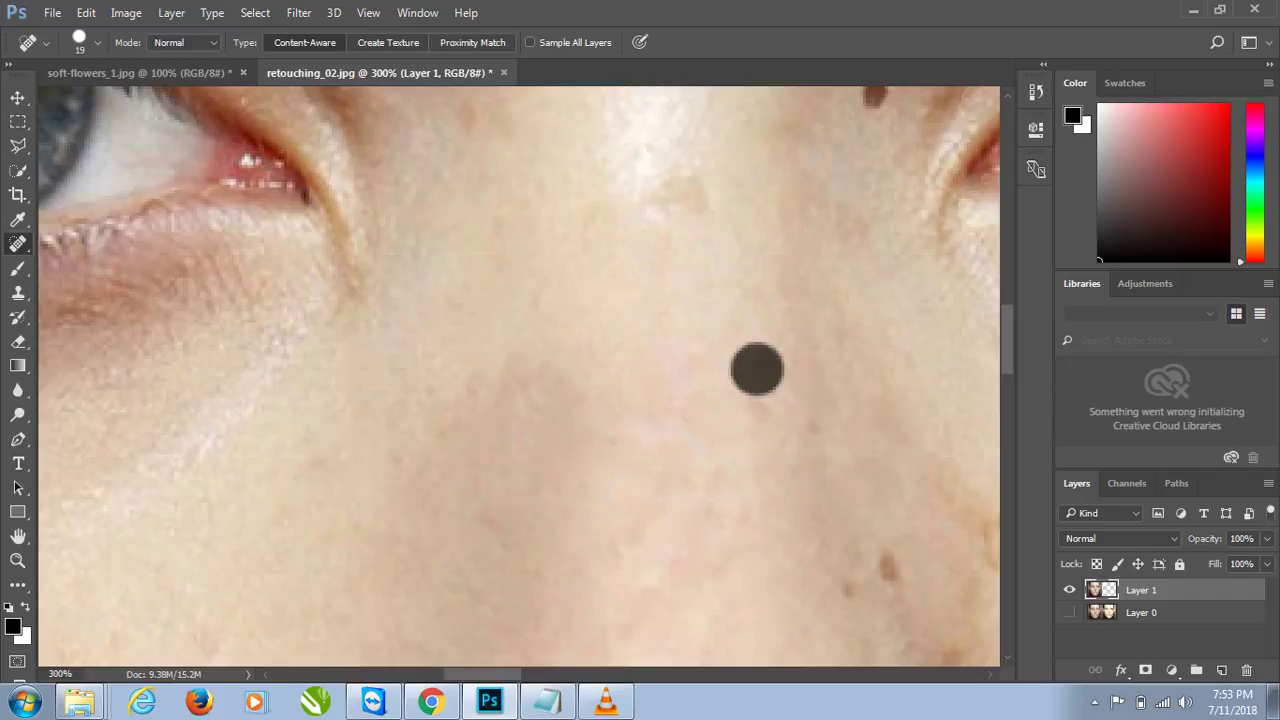
pyautogui.moveTo(757, 371); pyautogui.dragTo(560, 130)
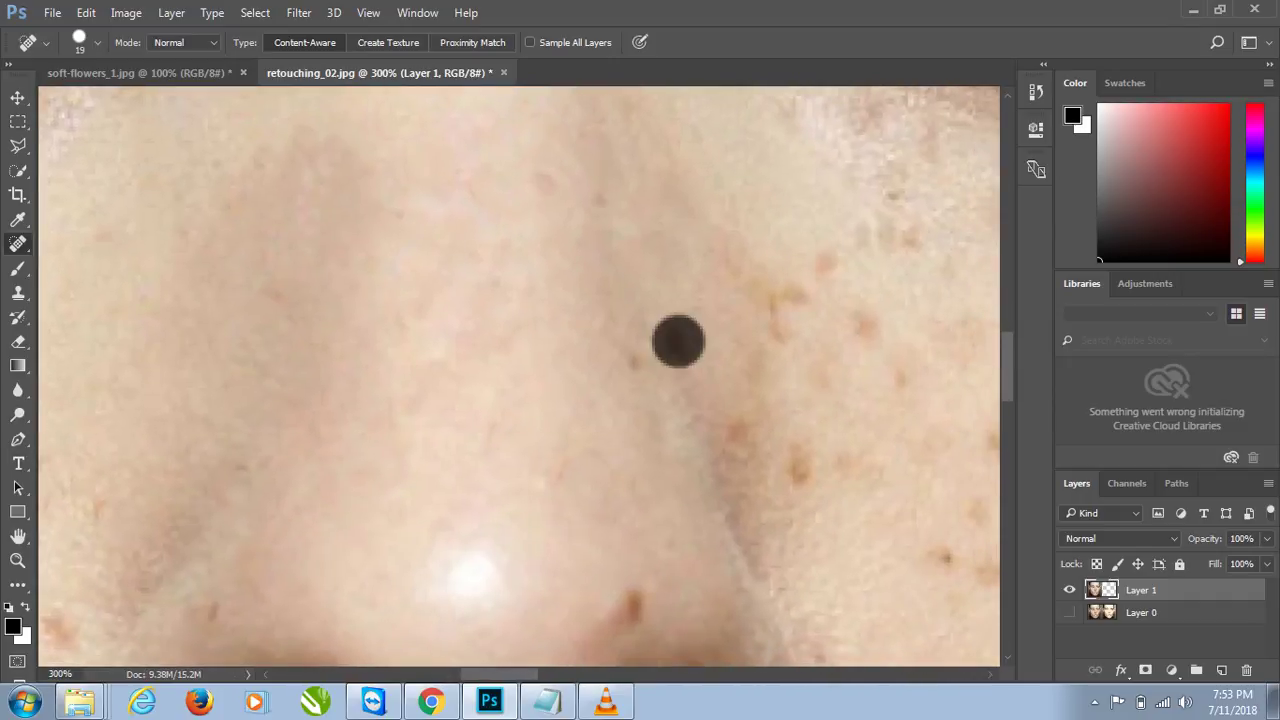
# Heal the brown spots along the nose and its side
pyautogui.click(633, 363)
pyautogui.click(821, 247)
pyautogui.click(743, 261)
pyautogui.click(883, 242)
pyautogui.click(906, 245)
pyautogui.click(821, 301)
pyautogui.click(853, 243)
pyautogui.click(775, 317)
pyautogui.click(862, 326)
# Heal the freckles near the nostril and the small spots on the cheek
pyautogui.click(905, 371)
pyautogui.moveTo(828, 301); pyautogui.dragTo(818, 268)
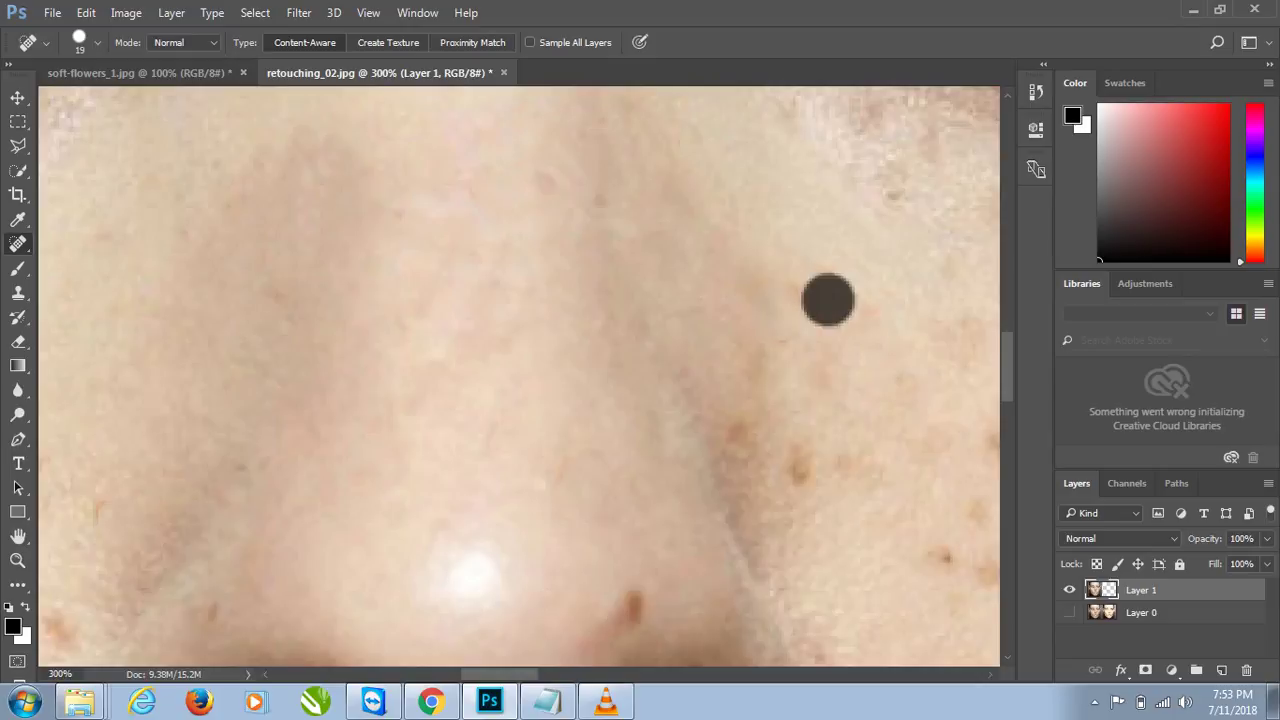
pyautogui.moveTo(700, 450)
pyautogui.mouseDown()
pyautogui.moveTo(473, 298)
pyautogui.moveTo(340, 405)
pyautogui.mouseUp()
pyautogui.click(268, 557)
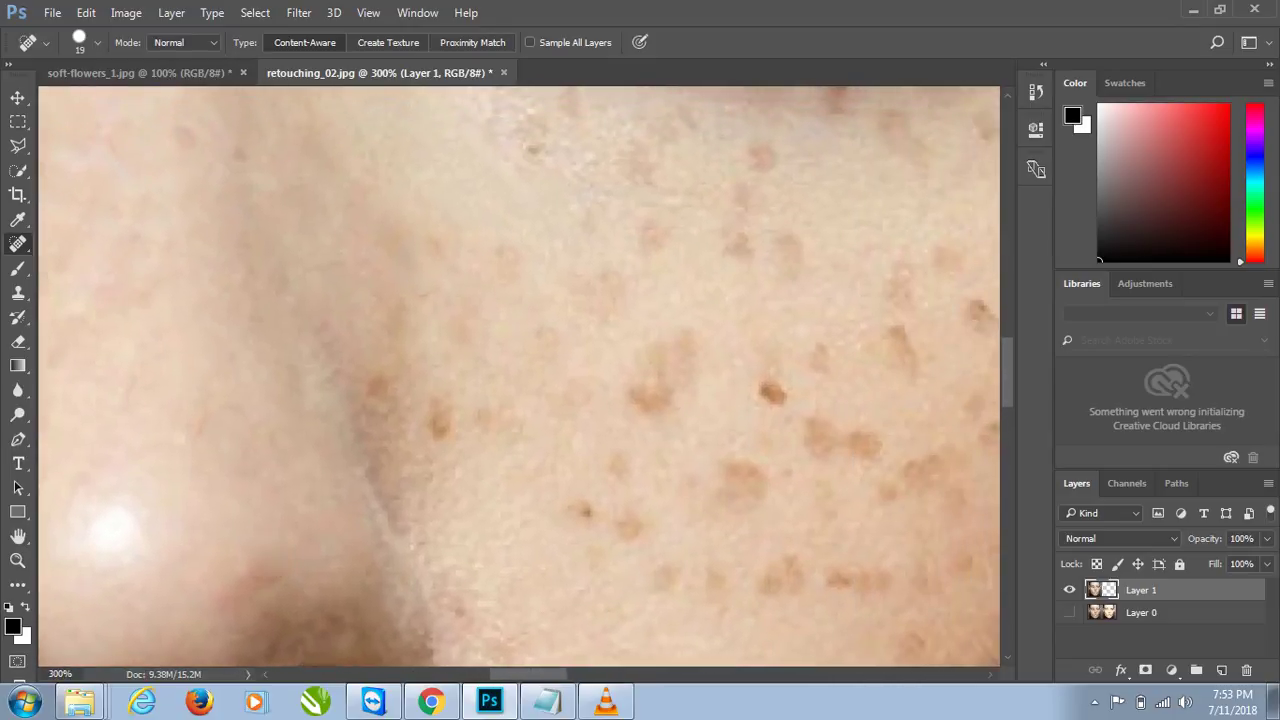
pyautogui.click(478, 427)
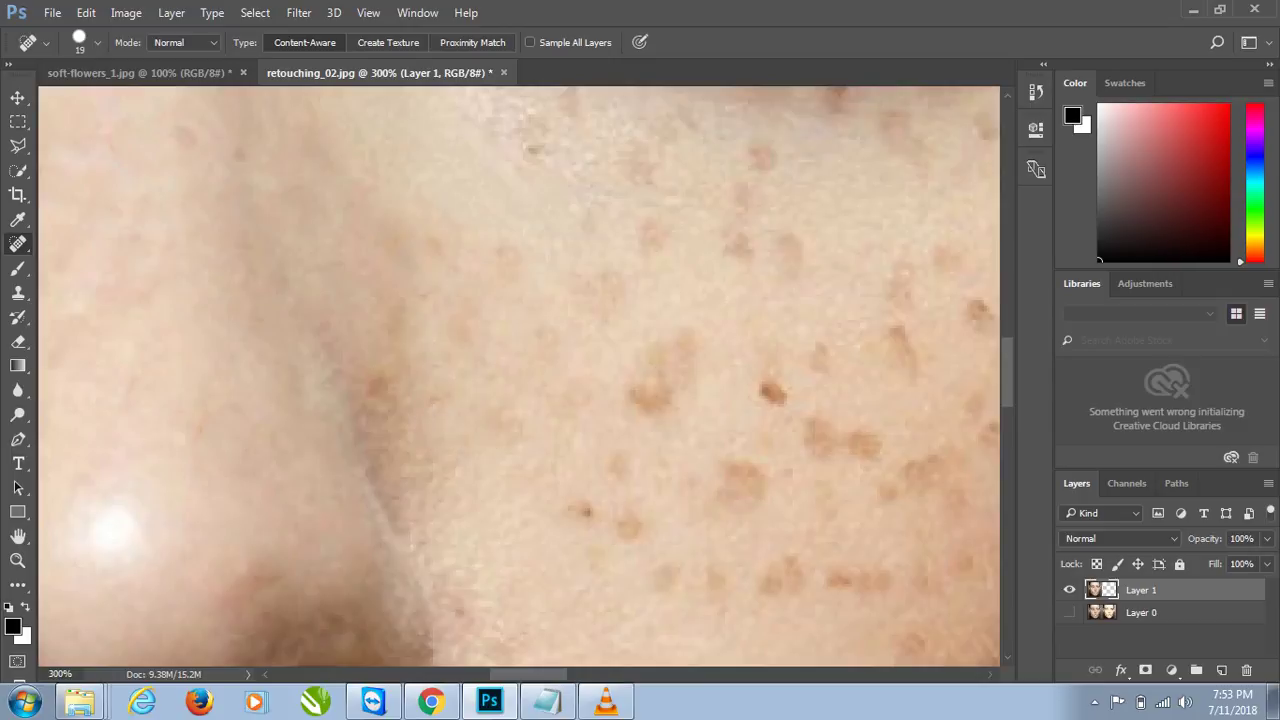
pyautogui.click(397, 256)
pyautogui.click(425, 248)
# Heal the remaining brown freckles across the cheek, then zoom out to review
pyautogui.click(643, 408)
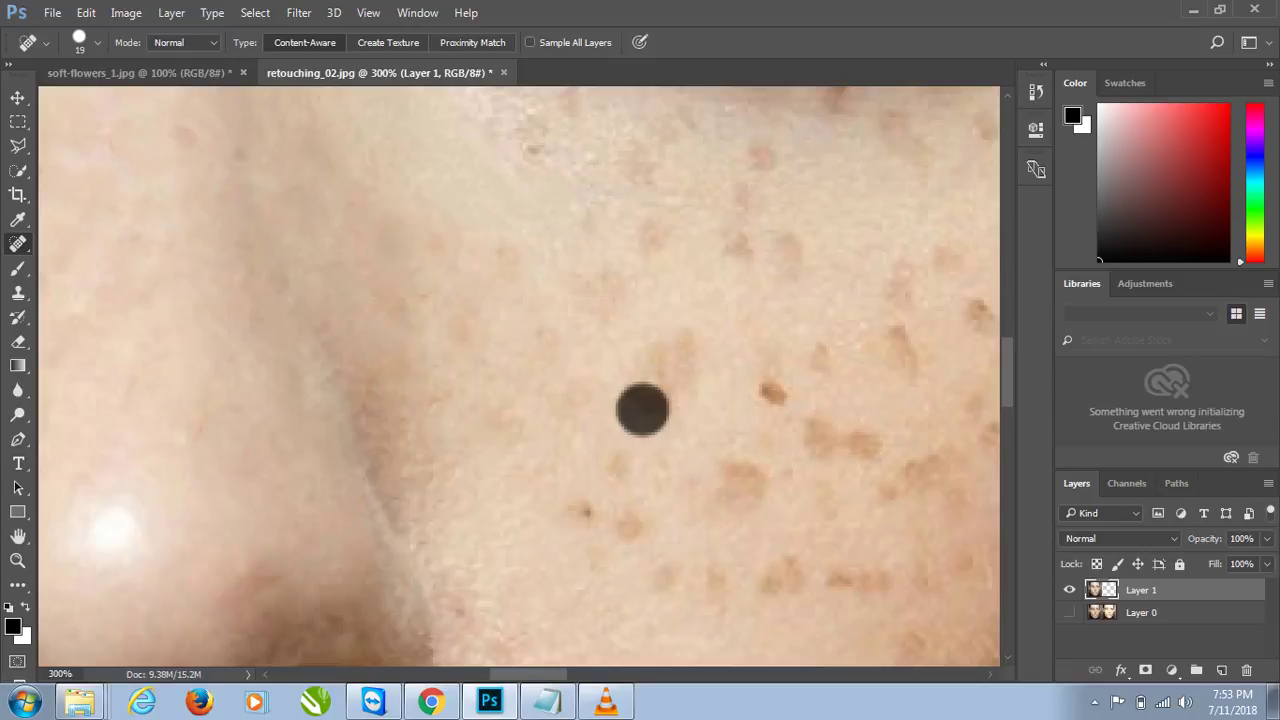
pyautogui.click(791, 395)
pyautogui.click(801, 413)
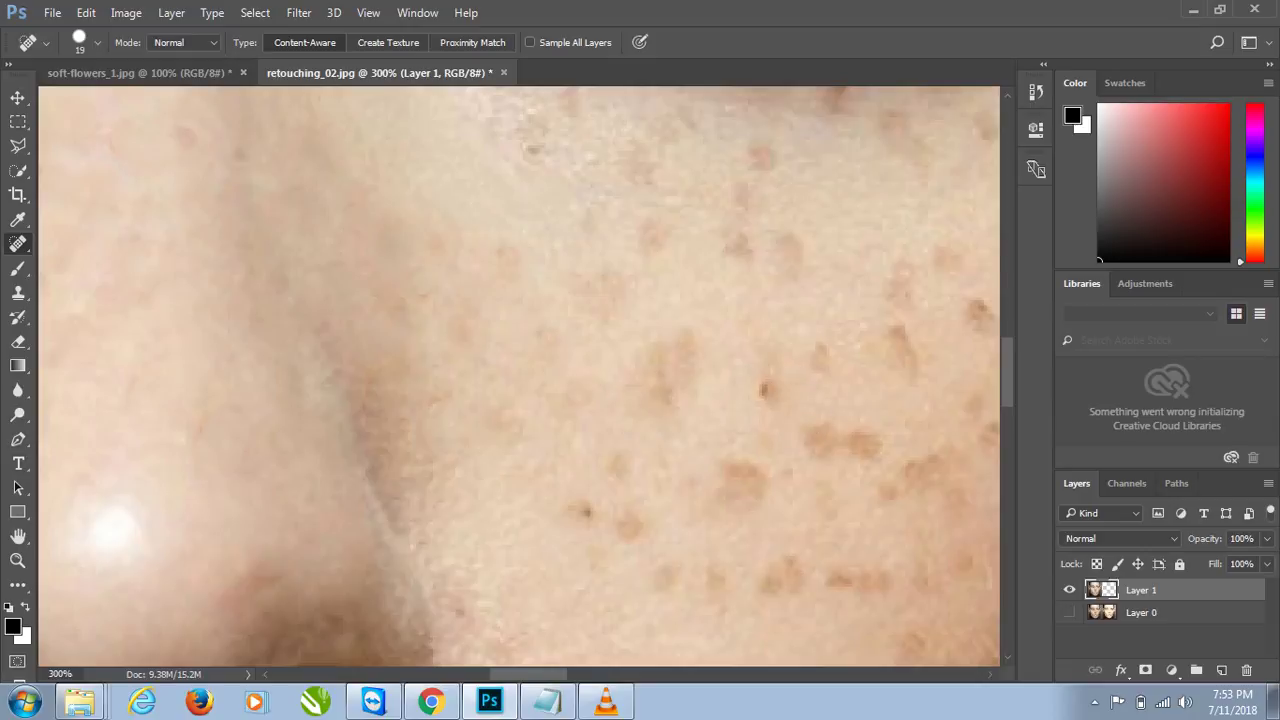
pyautogui.click(819, 433)
pyautogui.click(851, 449)
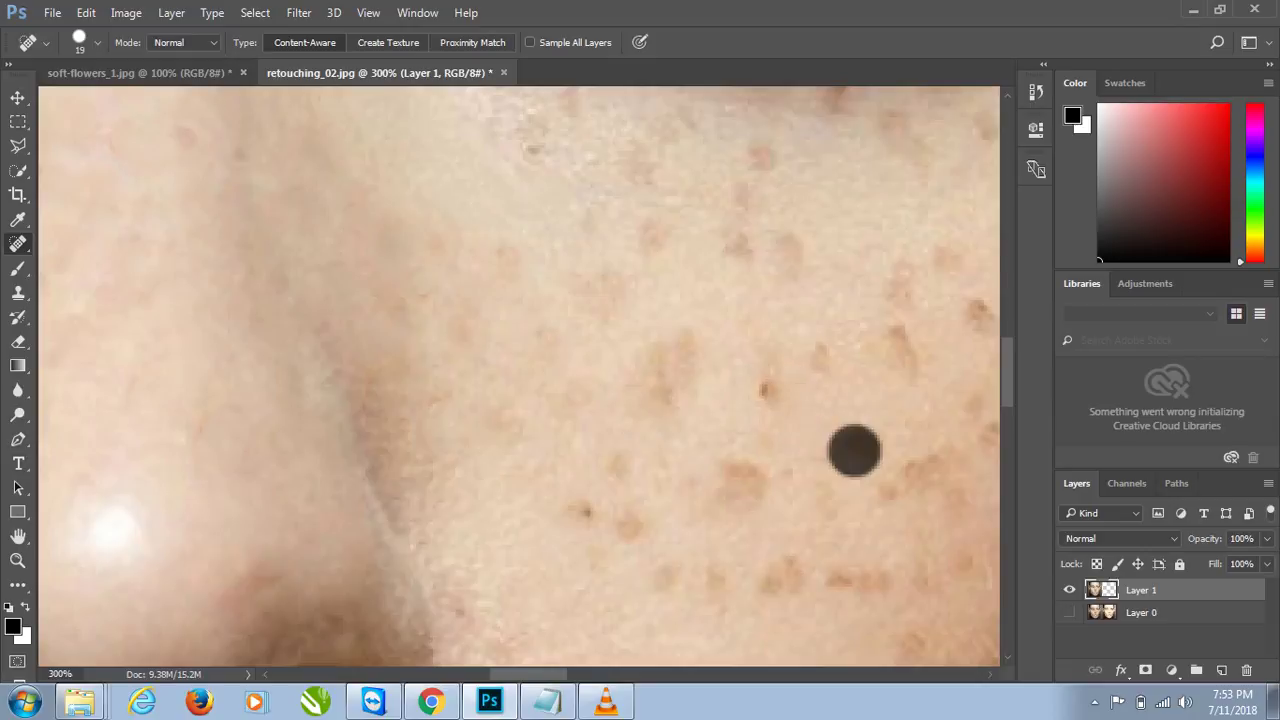
pyautogui.click(621, 527)
pyautogui.click(585, 518)
pyautogui.click(511, 248)
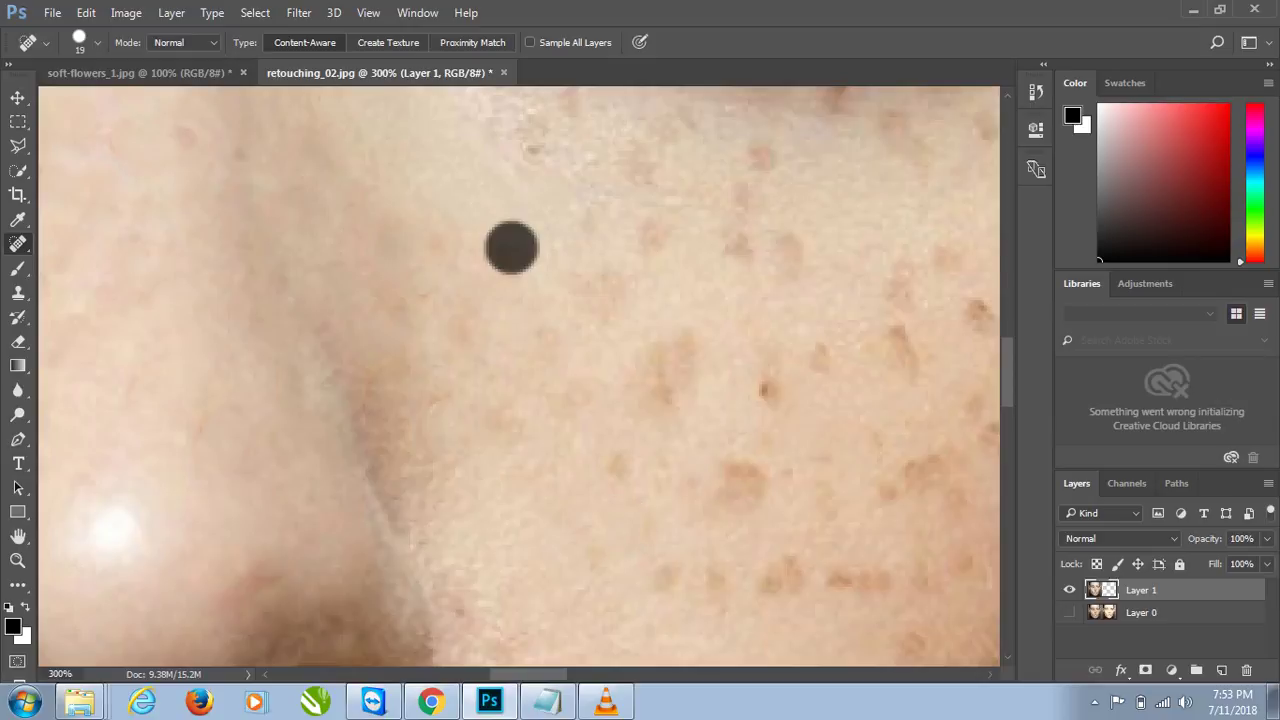
pyautogui.click(535, 145)
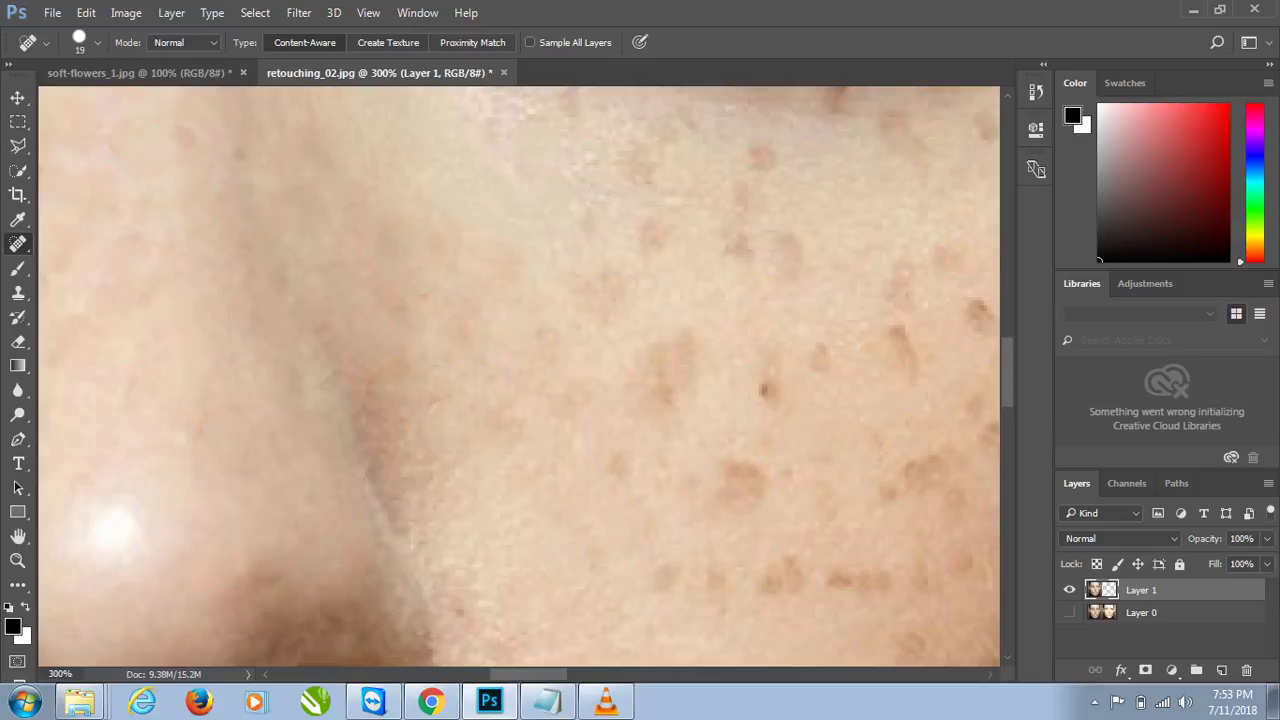
pyautogui.hotkey('ctrl', '-')
pyautogui.hotkey('ctrl', '-')
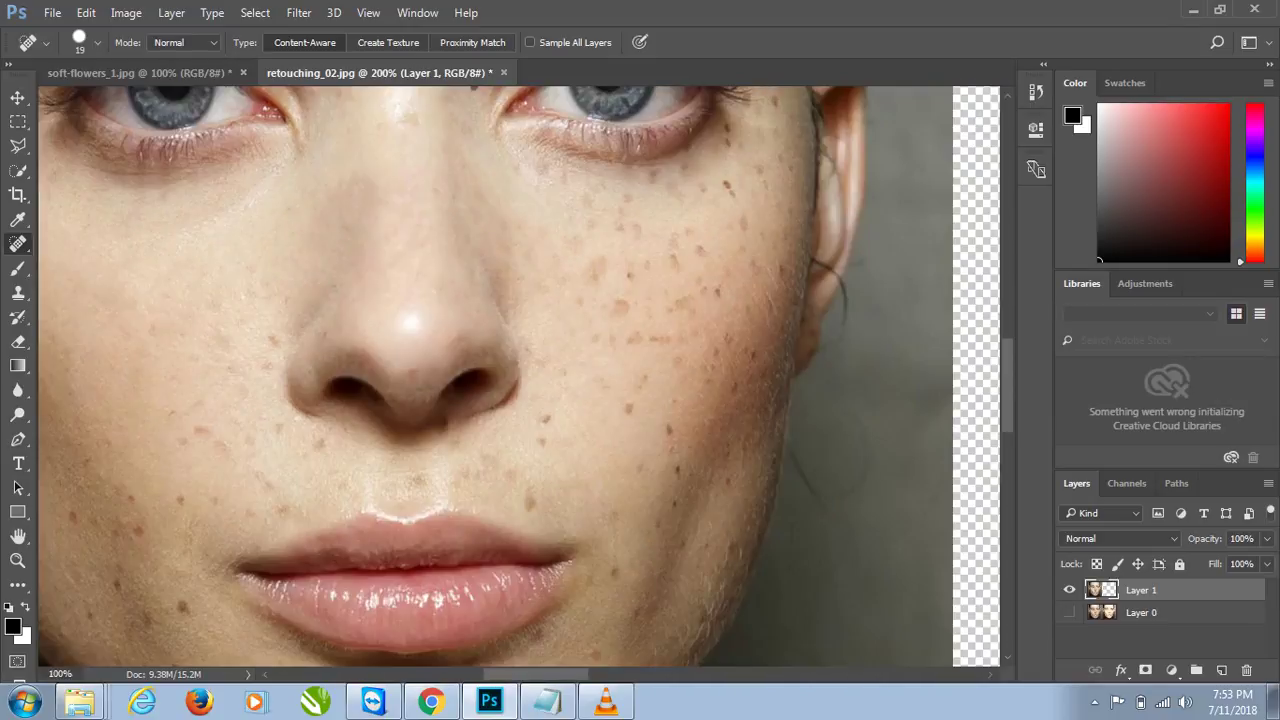
# Zoom in close on the forehead and heal its first two brown spots
pyautogui.hotkey('ctrl', '-')
pyautogui.hotkey('ctrl', '-')
pyautogui.hotkey('ctrl', '-')
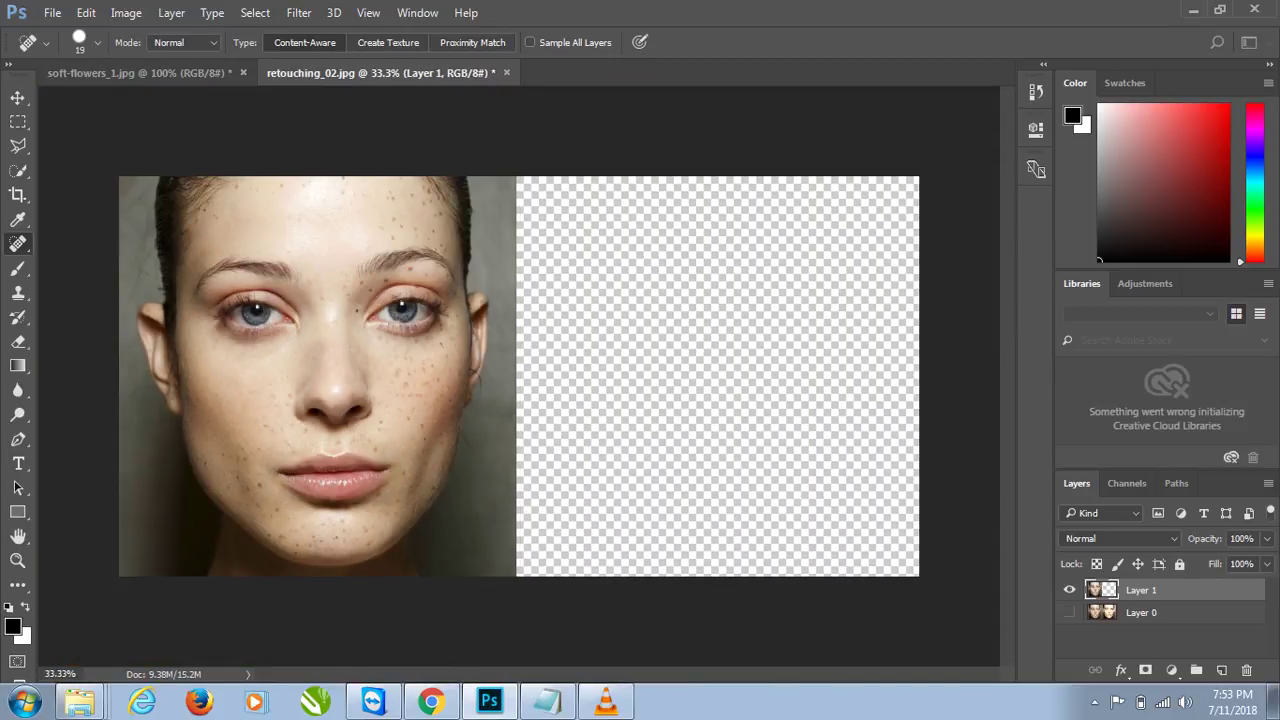
pyautogui.hotkey('ctrl', '-')
pyautogui.hotkey('ctrl', '+')
pyautogui.hotkey('ctrl', '+')
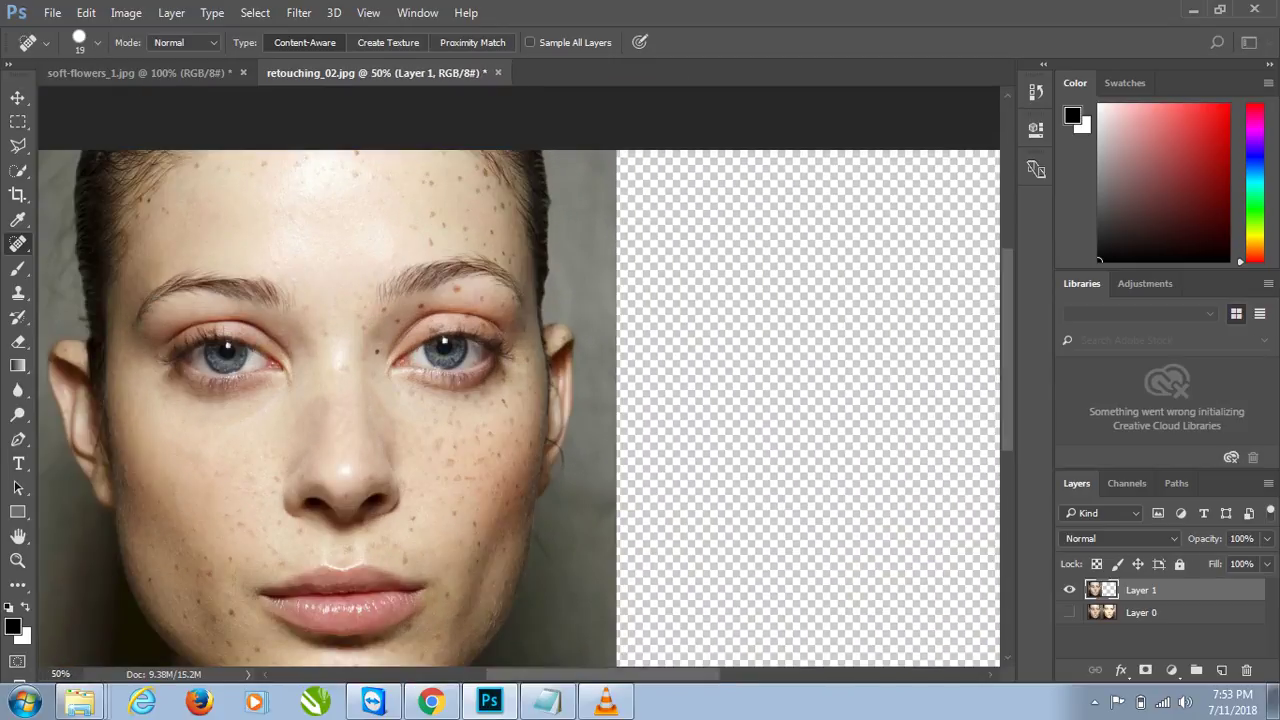
pyautogui.hotkey('ctrl', '+')
pyautogui.hotkey('ctrl', '+')
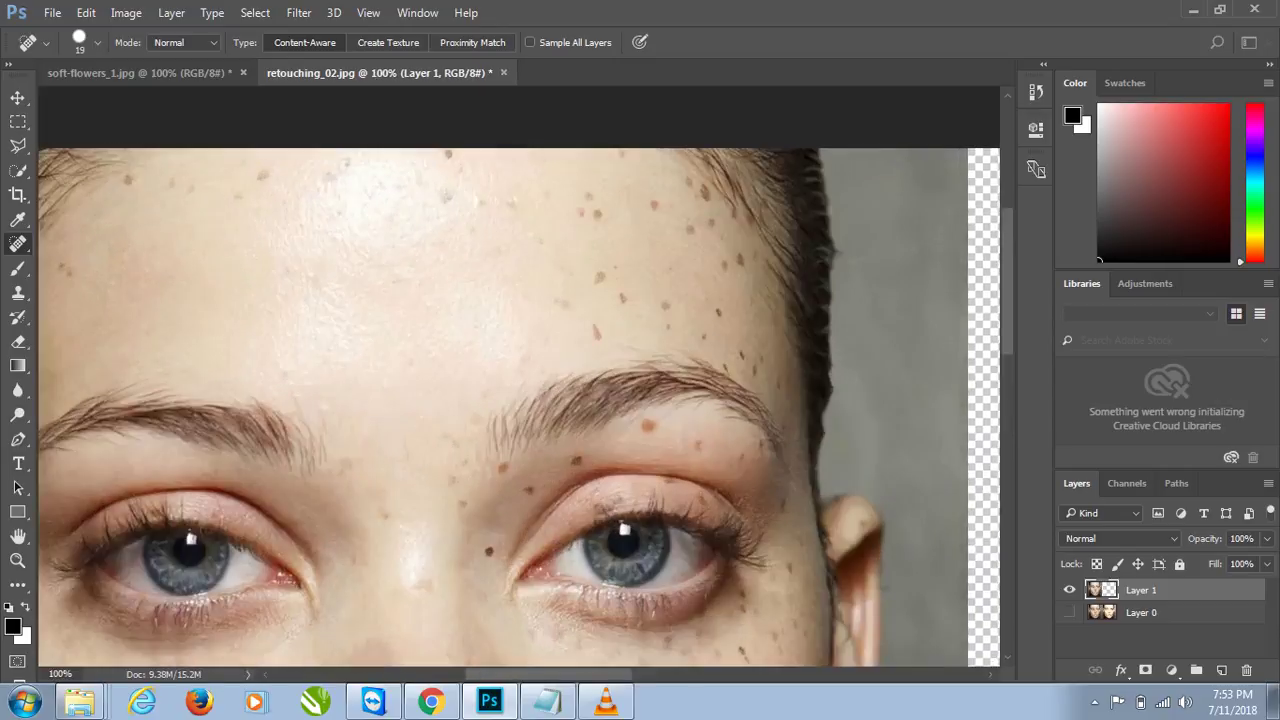
pyautogui.hotkey('ctrl', '+')
pyautogui.hotkey('ctrl', '+')
pyautogui.click(282, 212)
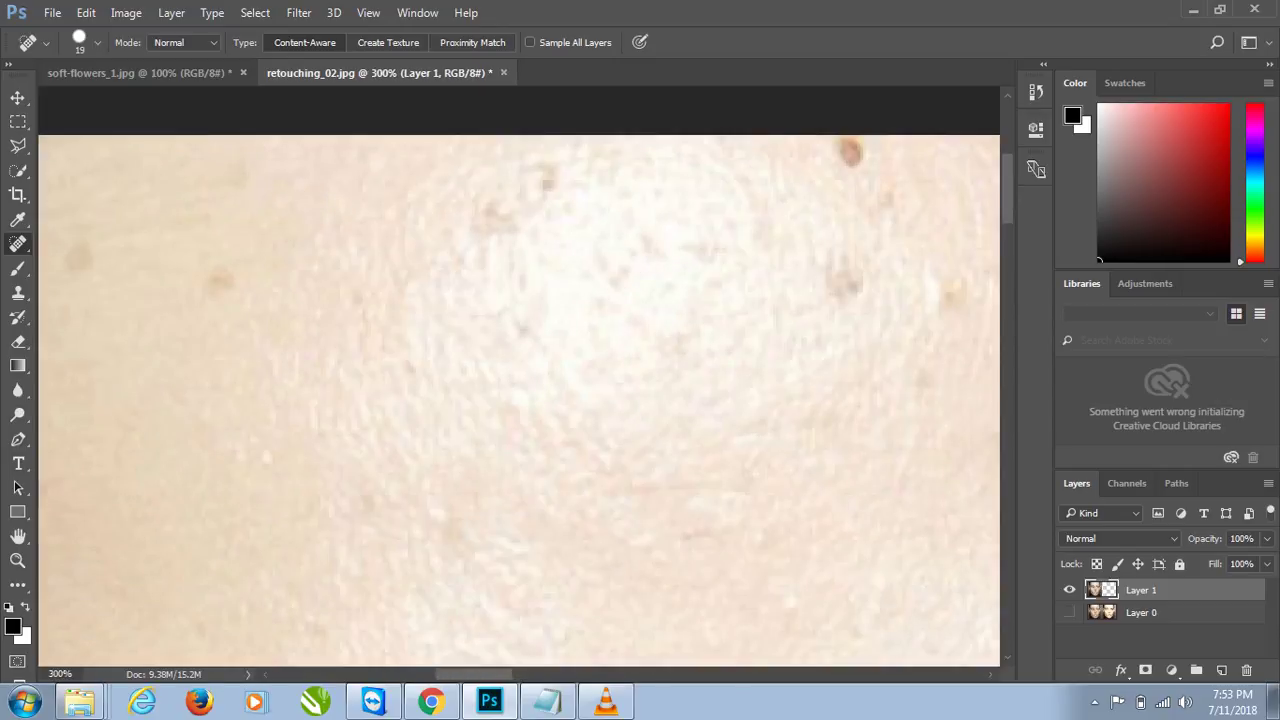
pyautogui.click(228, 280)
# Heal the spots along the hairline and beside the hair
pyautogui.moveTo(228, 280); pyautogui.dragTo(668, 348)
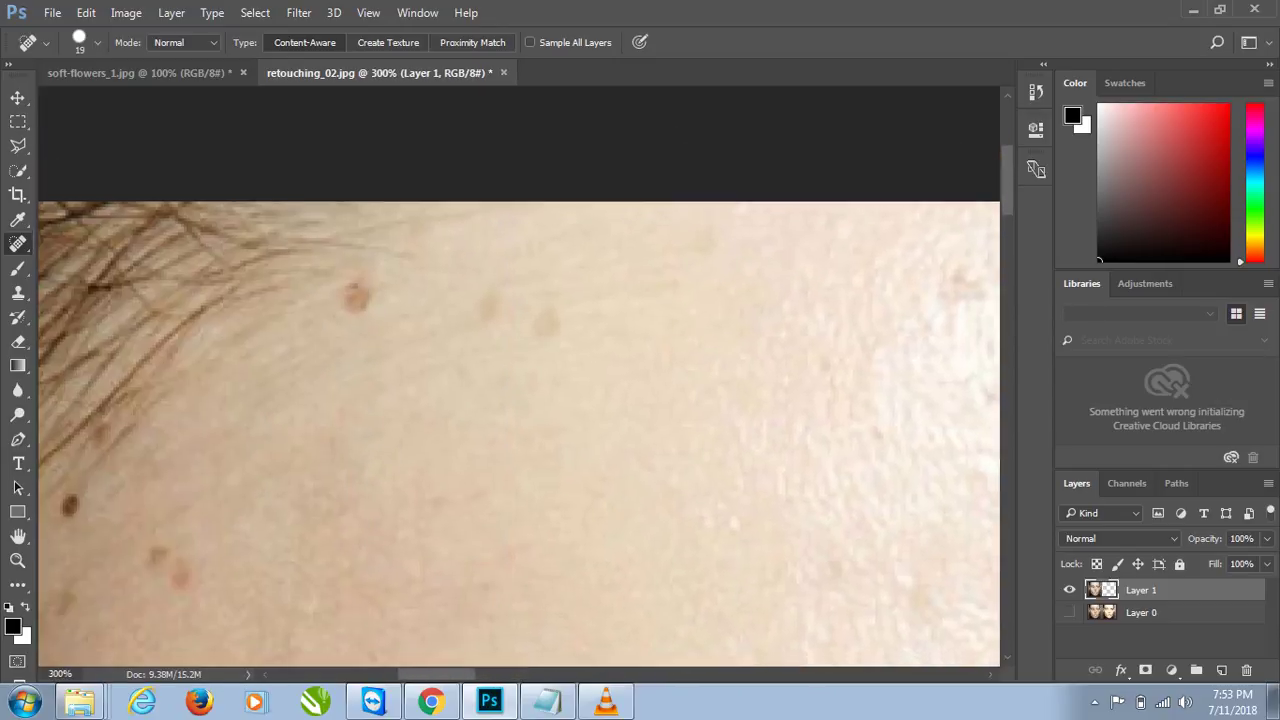
pyautogui.click(554, 317)
pyautogui.click(521, 318)
pyautogui.click(495, 302)
pyautogui.click(359, 302)
pyautogui.moveTo(359, 302); pyautogui.dragTo(561, 106)
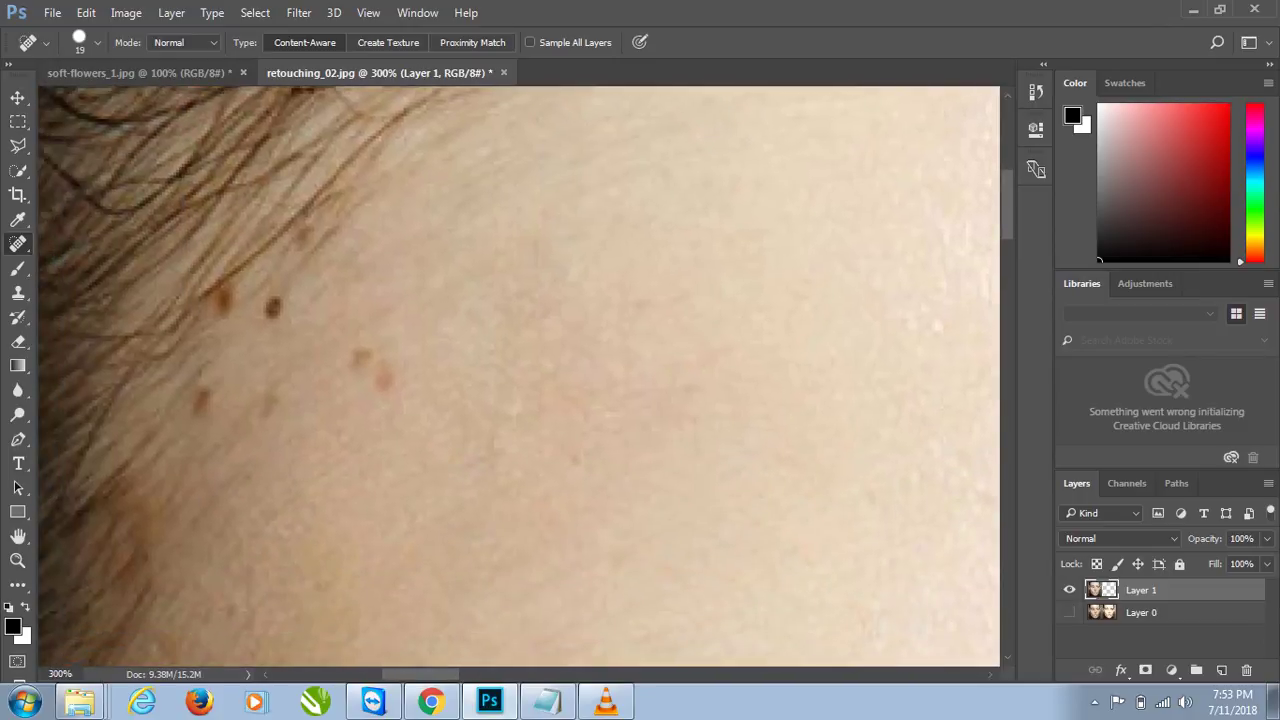
pyautogui.click(267, 403)
pyautogui.moveTo(222, 316); pyautogui.dragTo(60, 100)
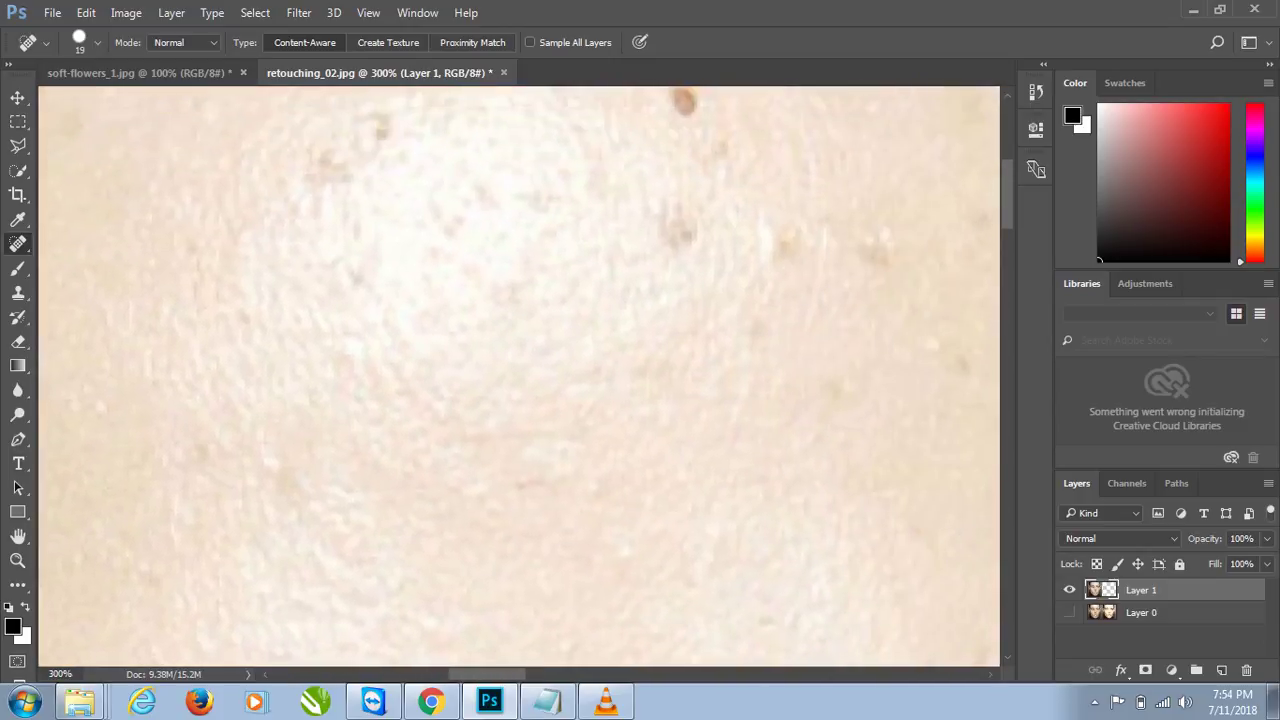
pyautogui.moveTo(500, 300); pyautogui.dragTo(453, 407)
# Heal the blemishes across the upper forehead
pyautogui.click(637, 210)
pyautogui.click(640, 299)
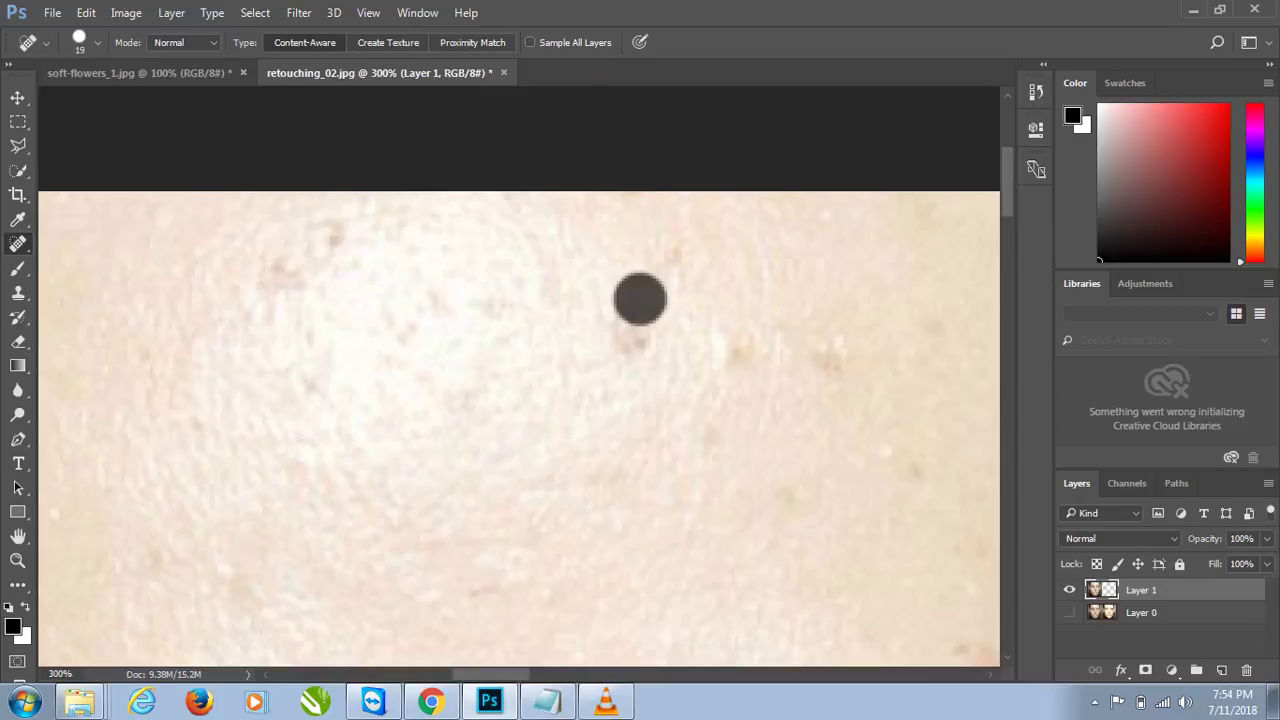
pyautogui.click(710, 350)
pyautogui.click(838, 357)
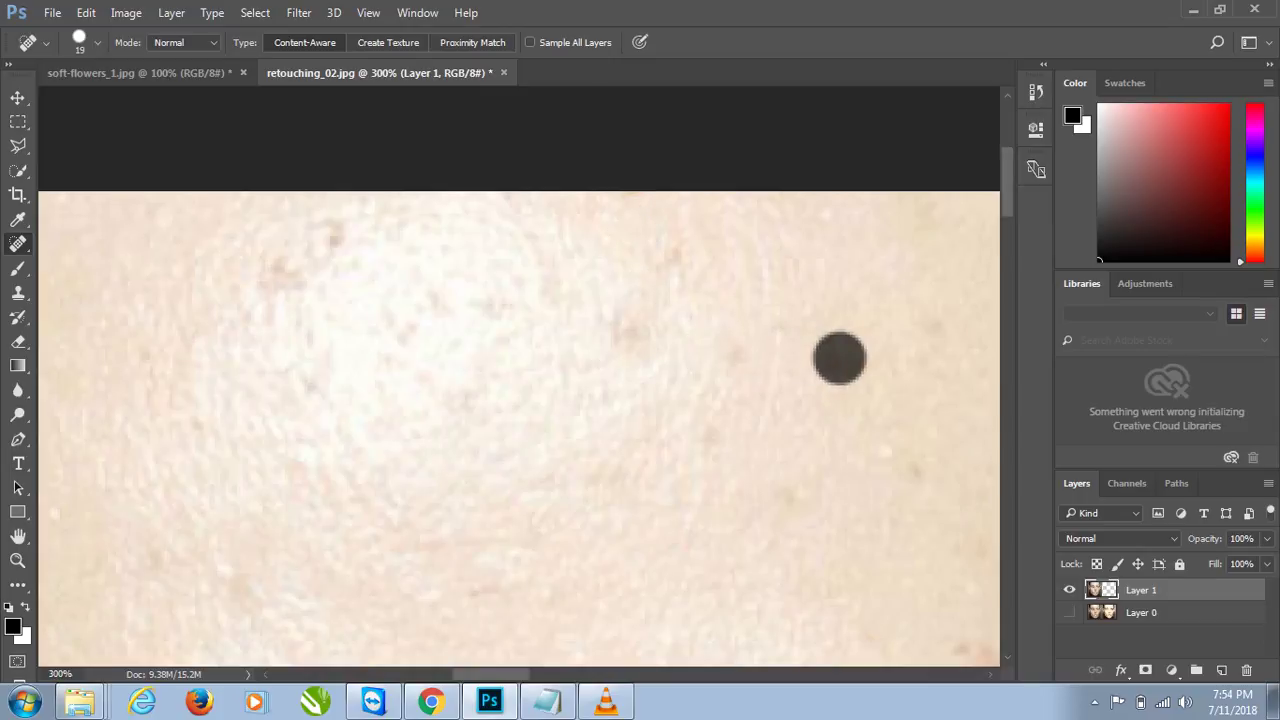
pyautogui.moveTo(838, 357); pyautogui.dragTo(792, 247)
pyautogui.click(906, 177)
pyautogui.click(876, 205)
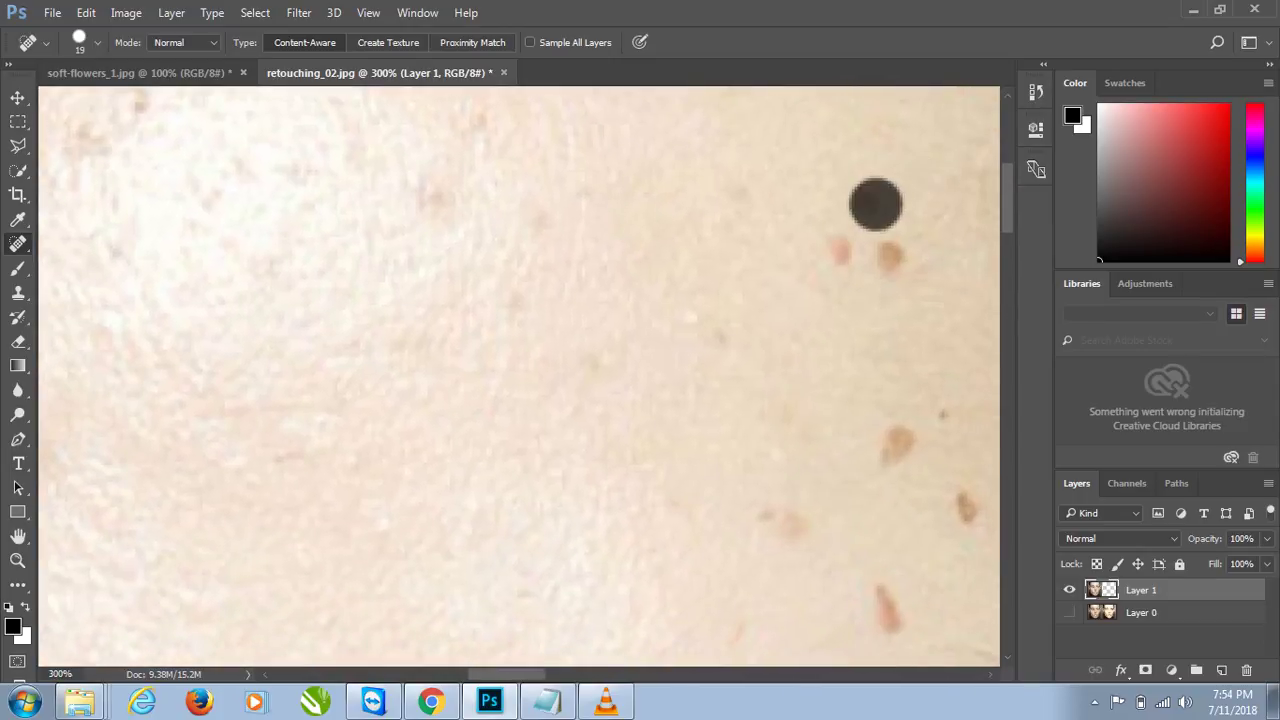
pyautogui.click(836, 263)
pyautogui.click(891, 263)
pyautogui.click(751, 201)
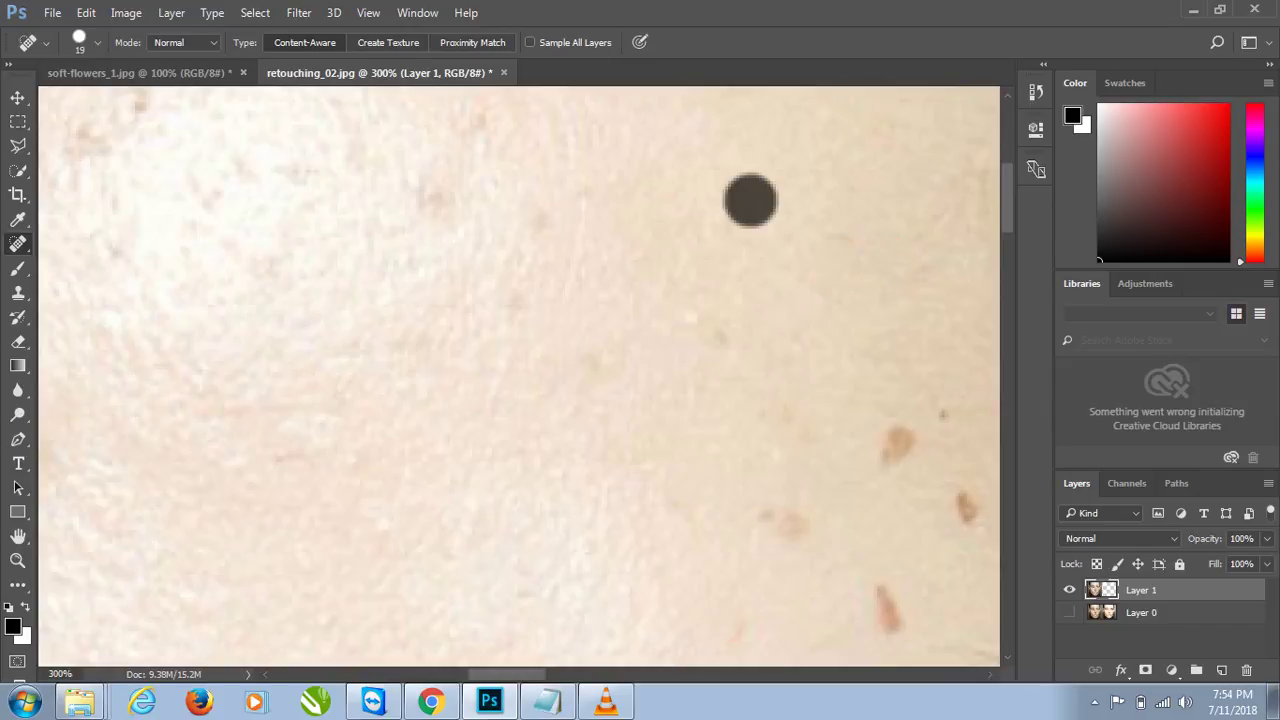
# Heal the faint forehead marks and the blemishes toward the lower right
pyautogui.click(480, 130)
pyautogui.click(538, 231)
pyautogui.click(531, 291)
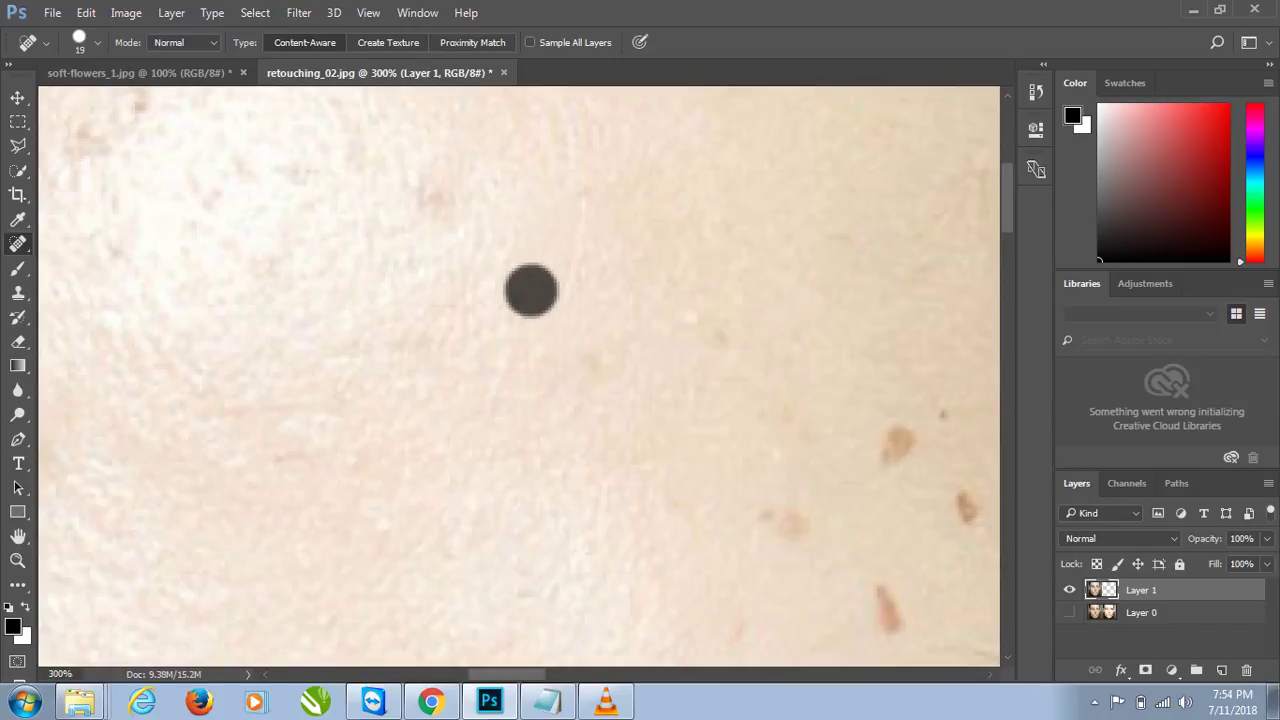
pyautogui.click(739, 327)
pyautogui.click(869, 450)
pyautogui.click(898, 446)
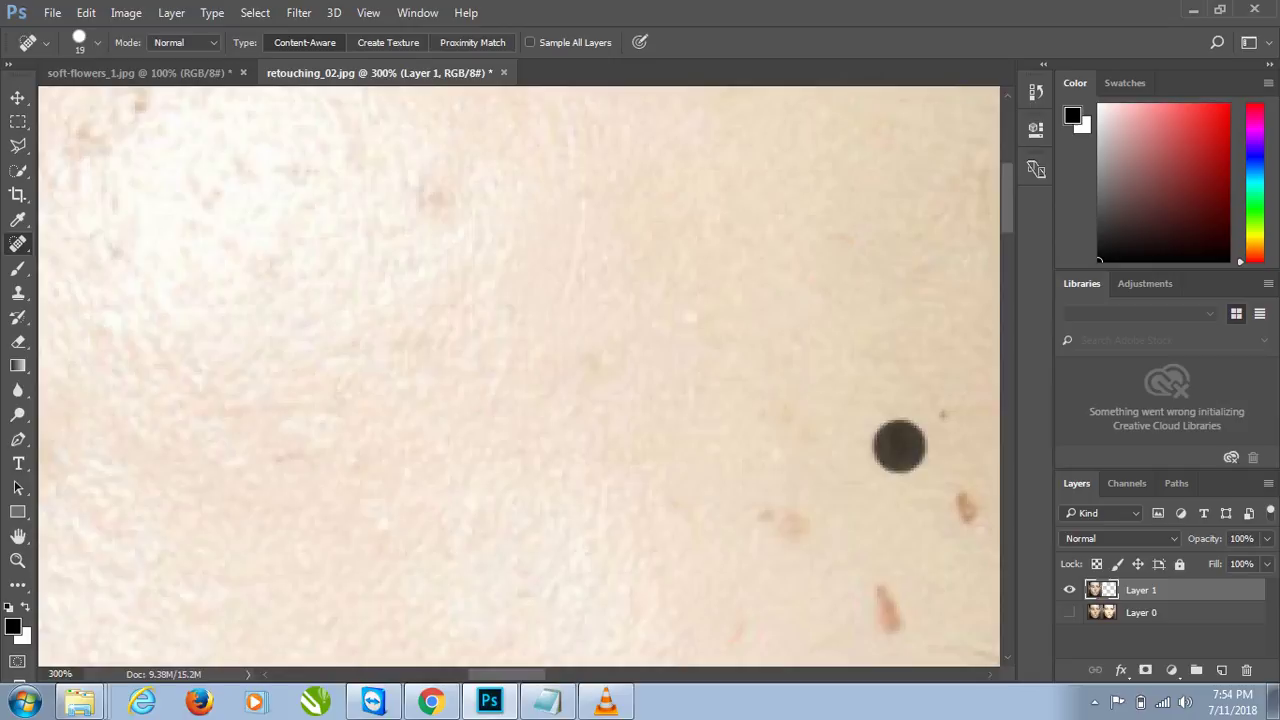
pyautogui.click(947, 511)
# Heal the marks and moles just above the eyebrow
pyautogui.moveTo(947, 511); pyautogui.dragTo(871, 372)
pyautogui.moveTo(708, 385); pyautogui.dragTo(720, 404)
pyautogui.click(626, 313)
pyautogui.click(933, 310)
pyautogui.click(939, 393)
pyautogui.click(946, 212)
pyautogui.click(765, 214)
# Heal the moles along the eyebrow and temple, then zoom out to review
pyautogui.moveTo(765, 214); pyautogui.dragTo(415, 154)
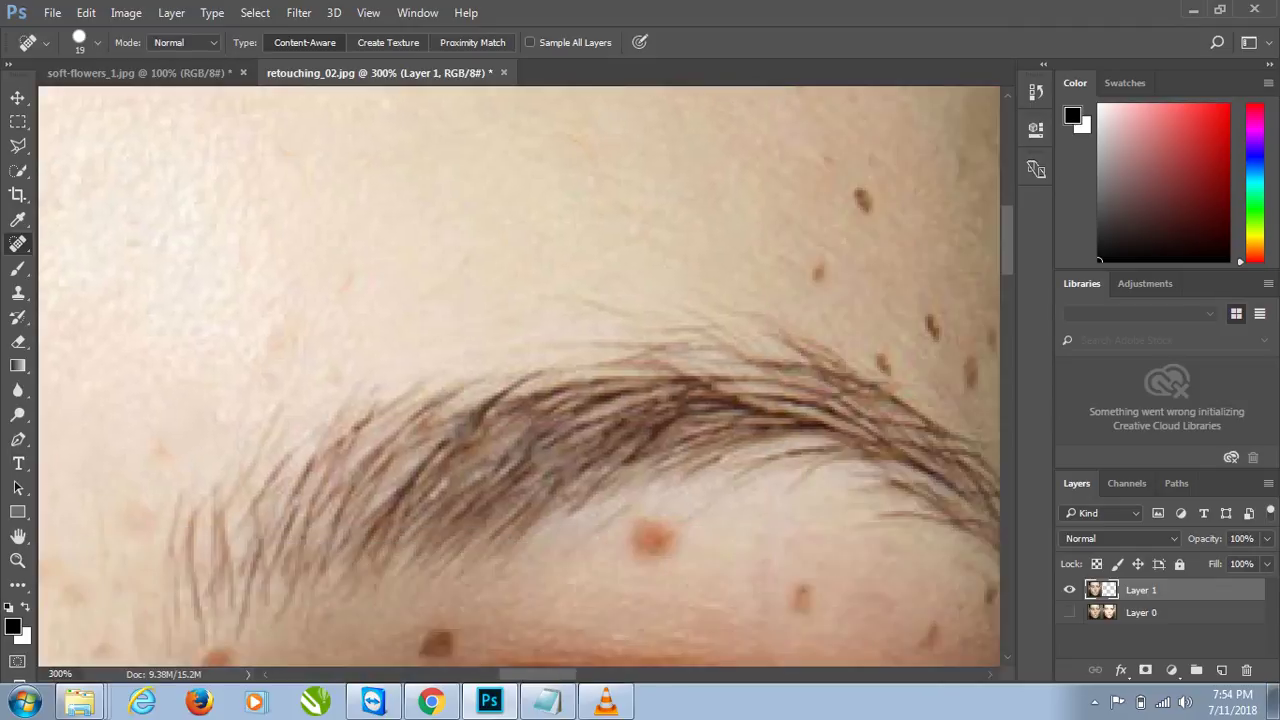
pyautogui.click(712, 266)
pyautogui.click(671, 361)
pyautogui.click(771, 391)
pyautogui.click(831, 405)
pyautogui.click(831, 438)
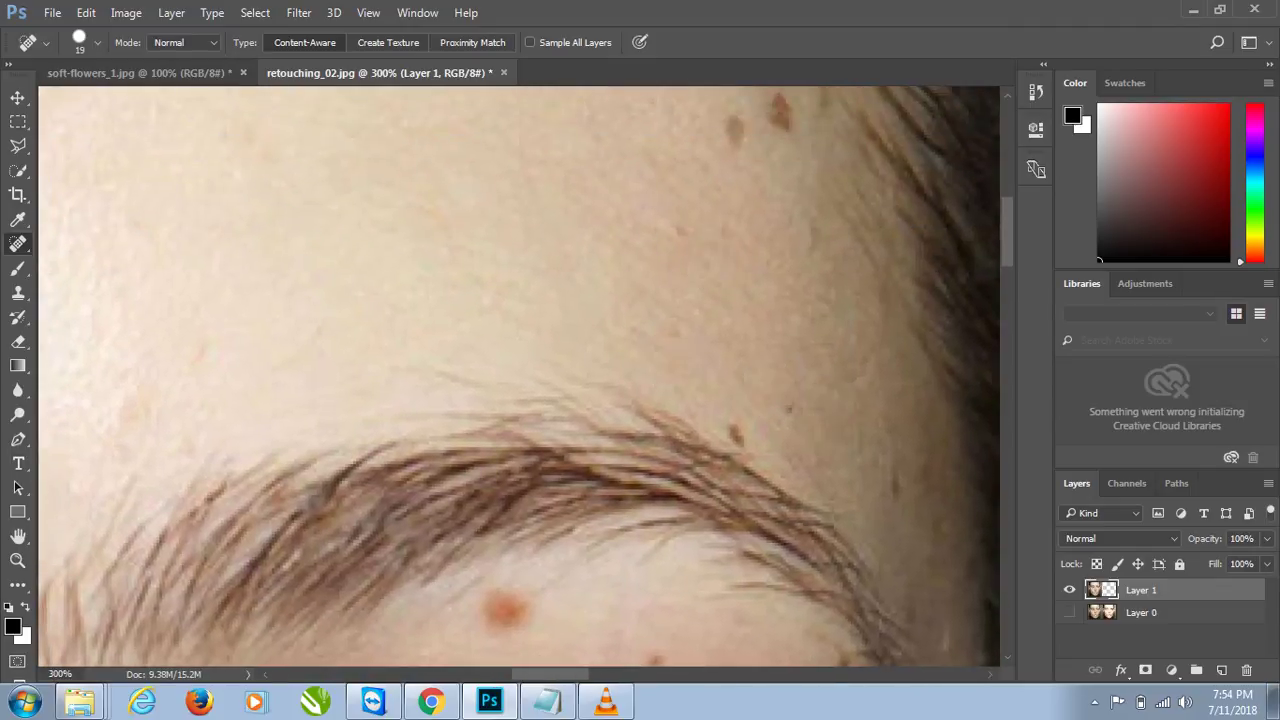
pyautogui.click(744, 421)
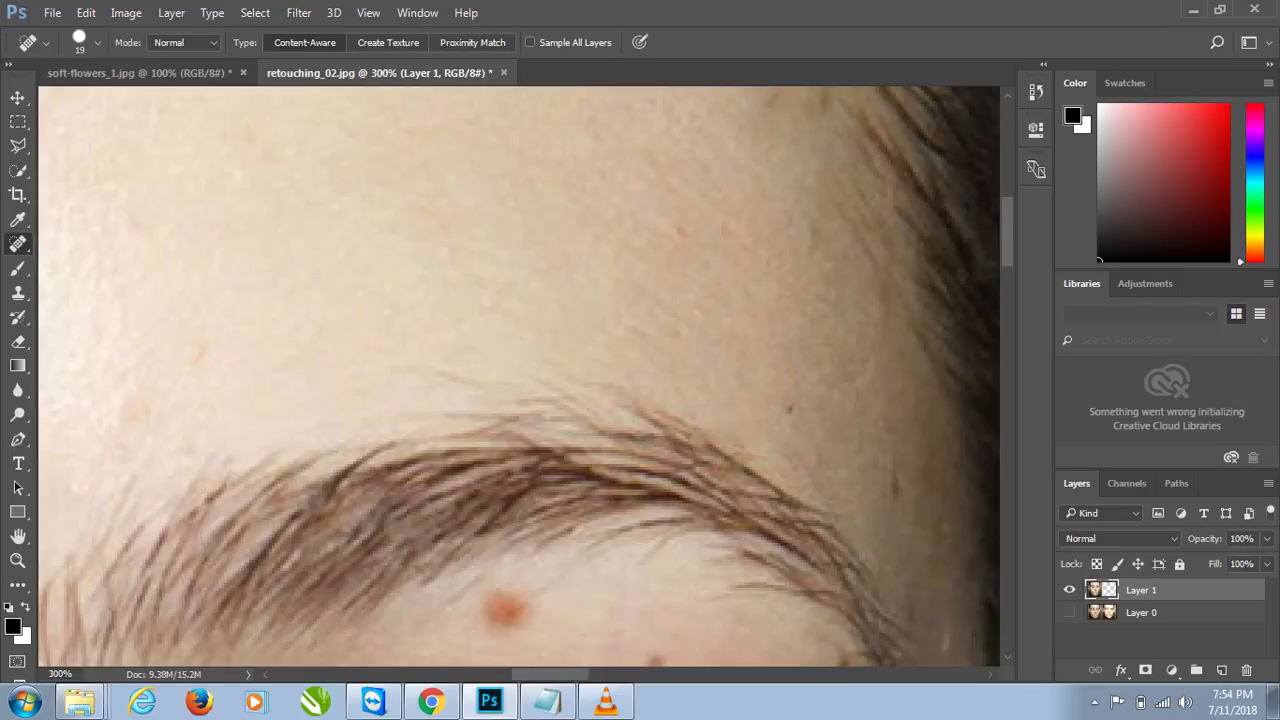
pyautogui.hotkey('ctrl', '-')
pyautogui.hotkey('ctrl', '-')
pyautogui.hotkey('ctrl', '-')
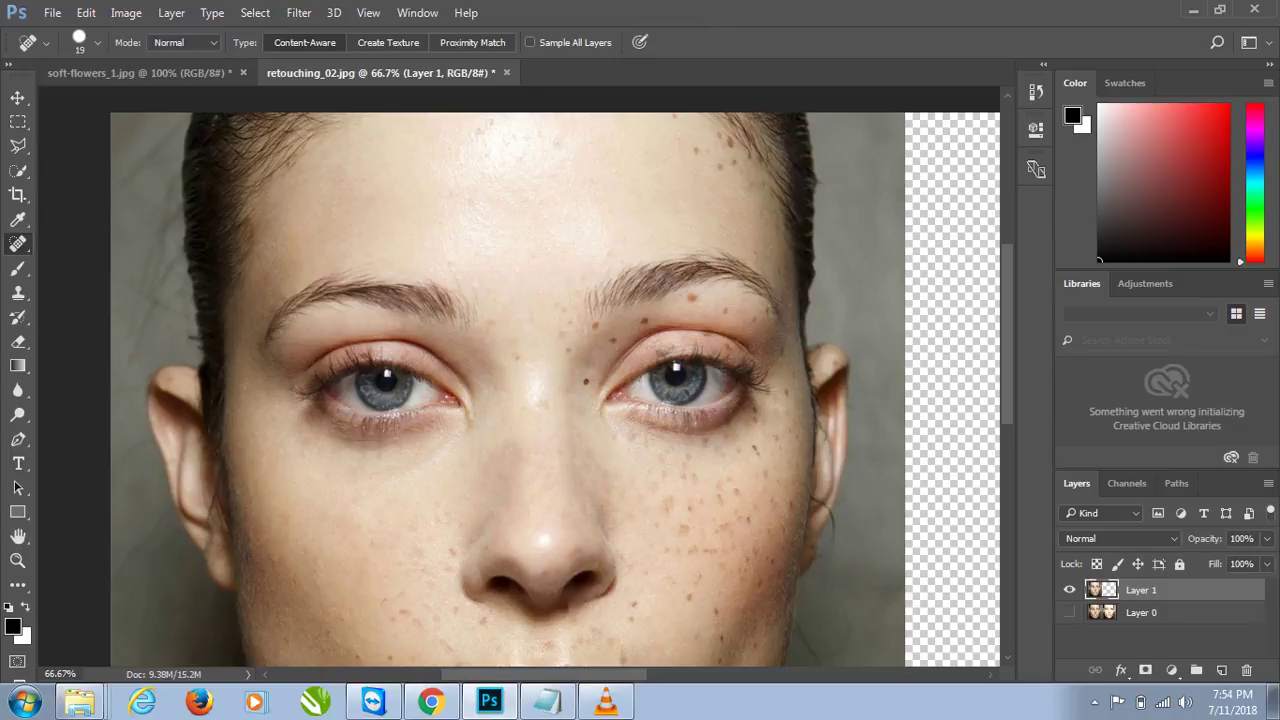
pyautogui.hotkey('ctrl', '-')
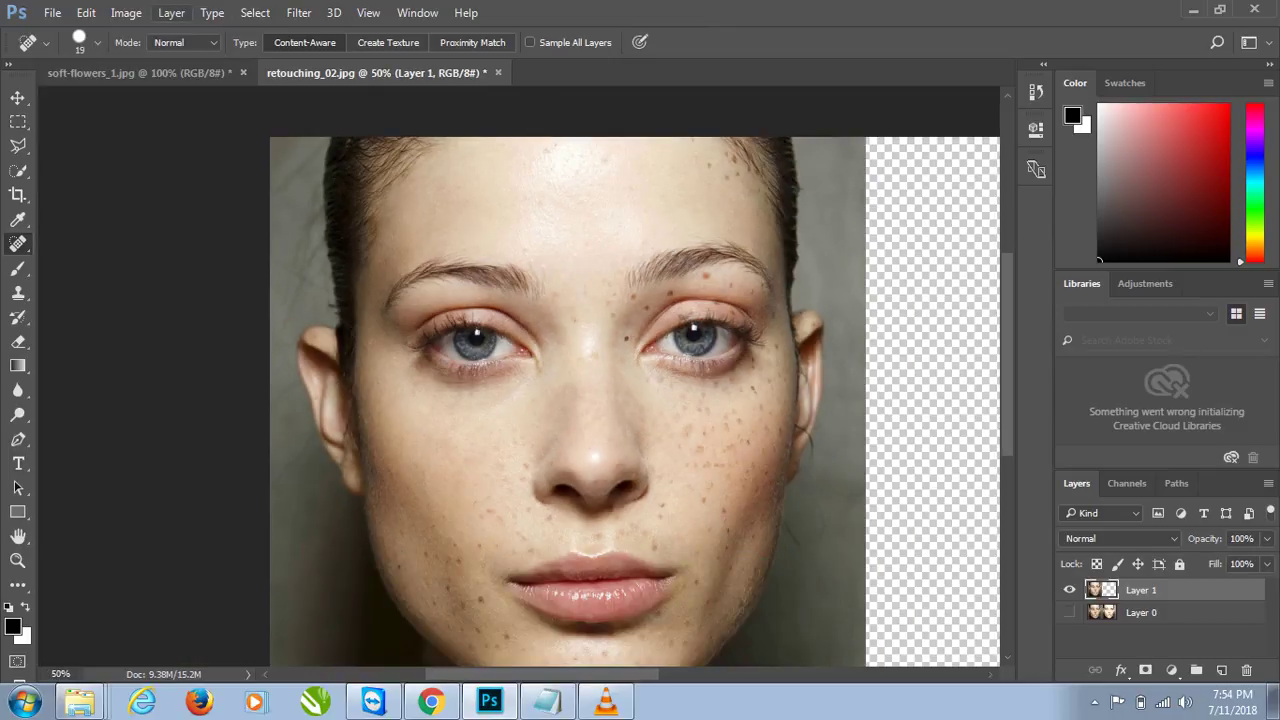
# Apply Brightness 37 / Contrast 17 to Layer 1, then hide it to reveal original Layer 0
pyautogui.click(171, 12)
pyautogui.moveTo(154, 60)
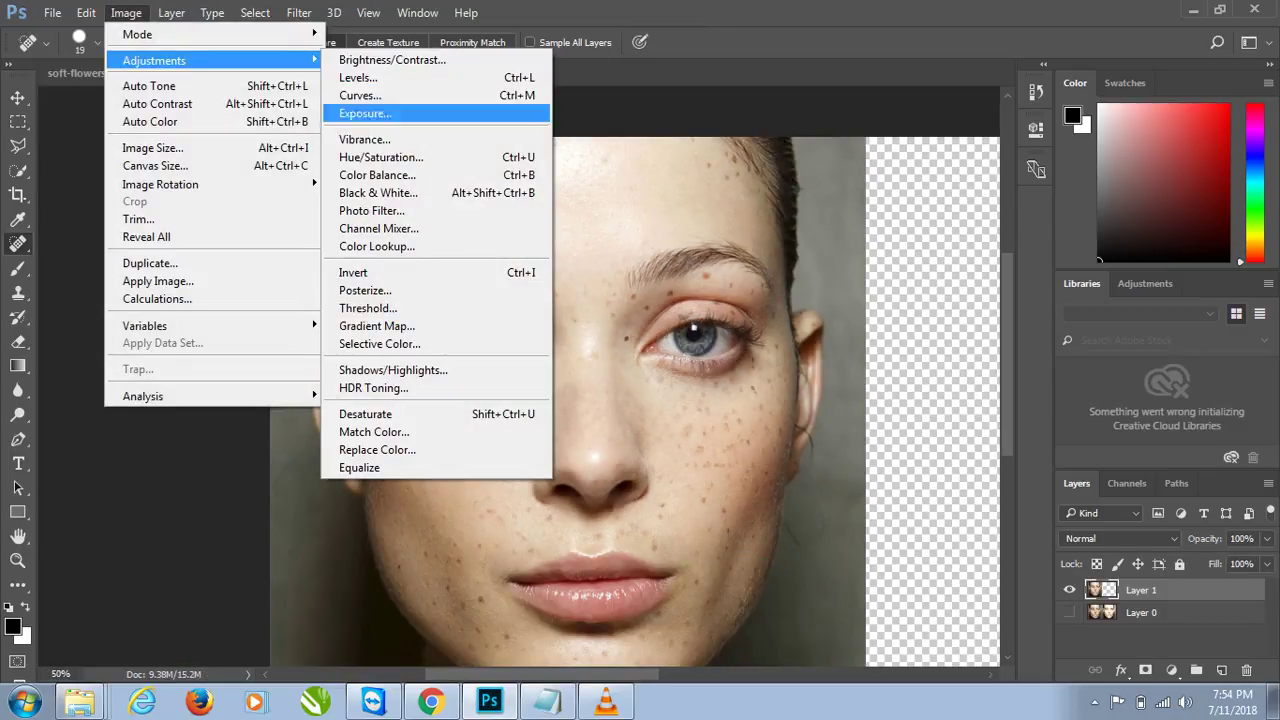
pyautogui.click(365, 113)
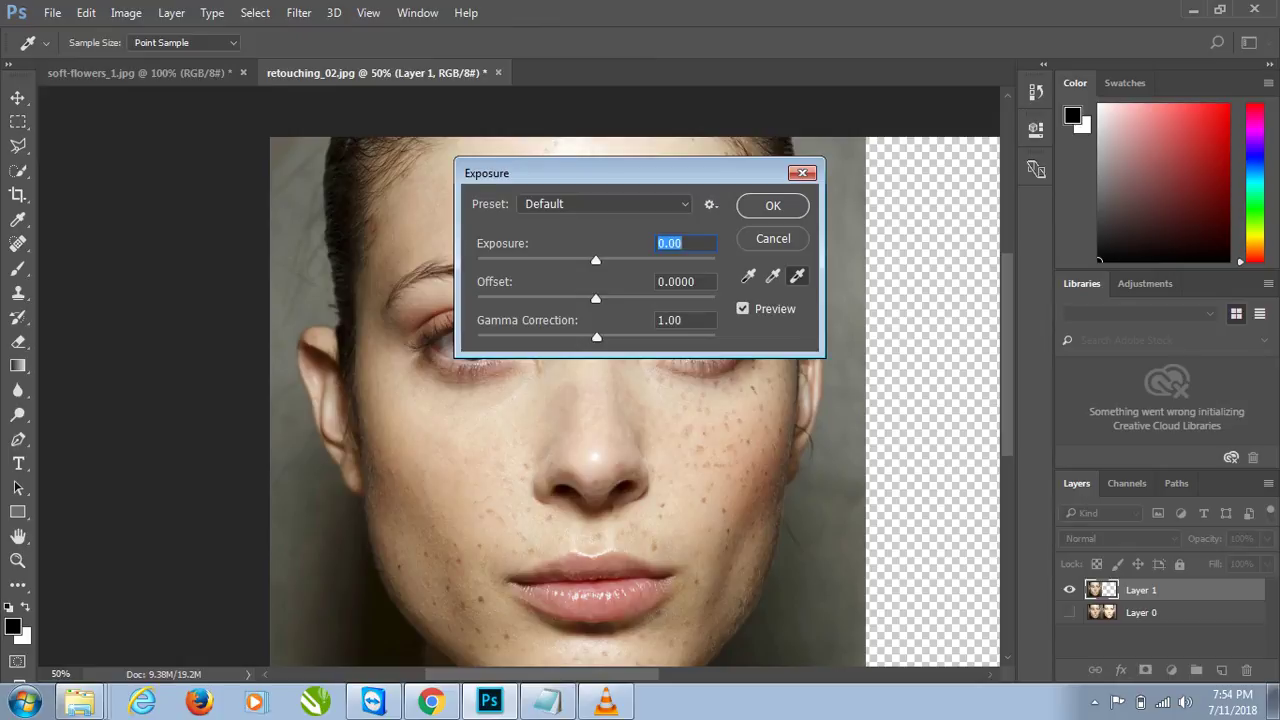
pyautogui.click(126, 12)
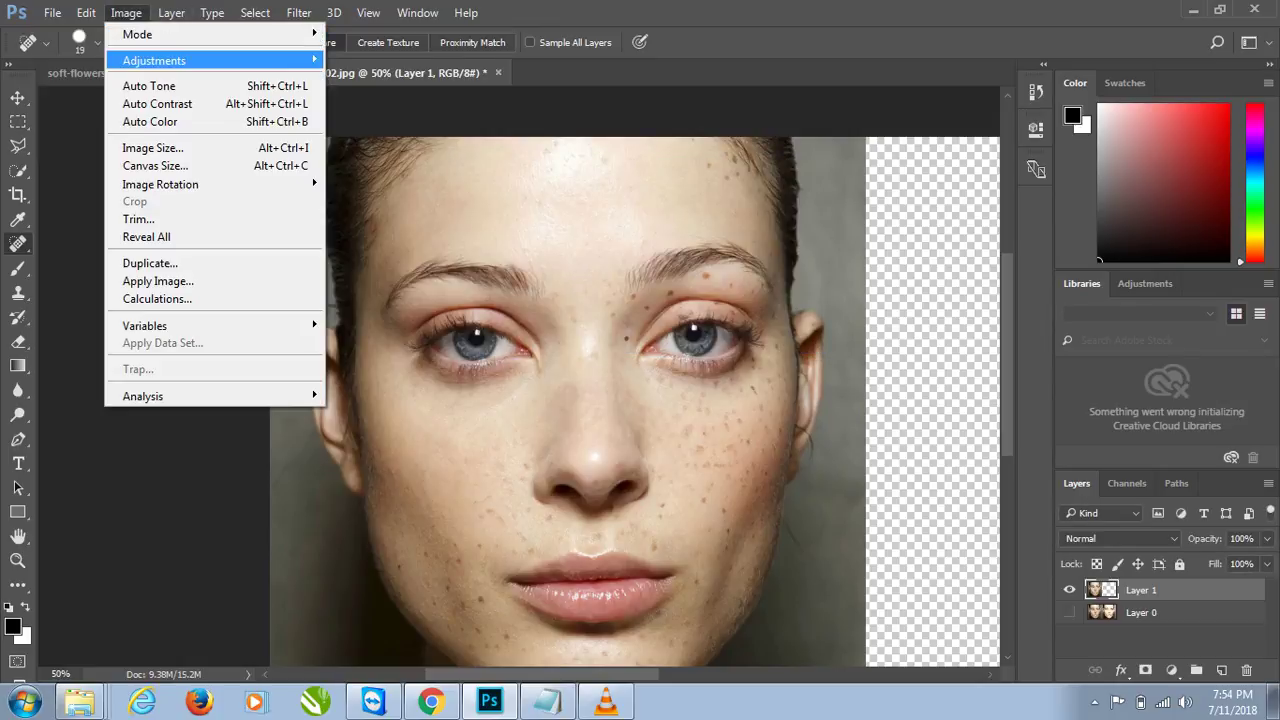
pyautogui.click(390, 60)
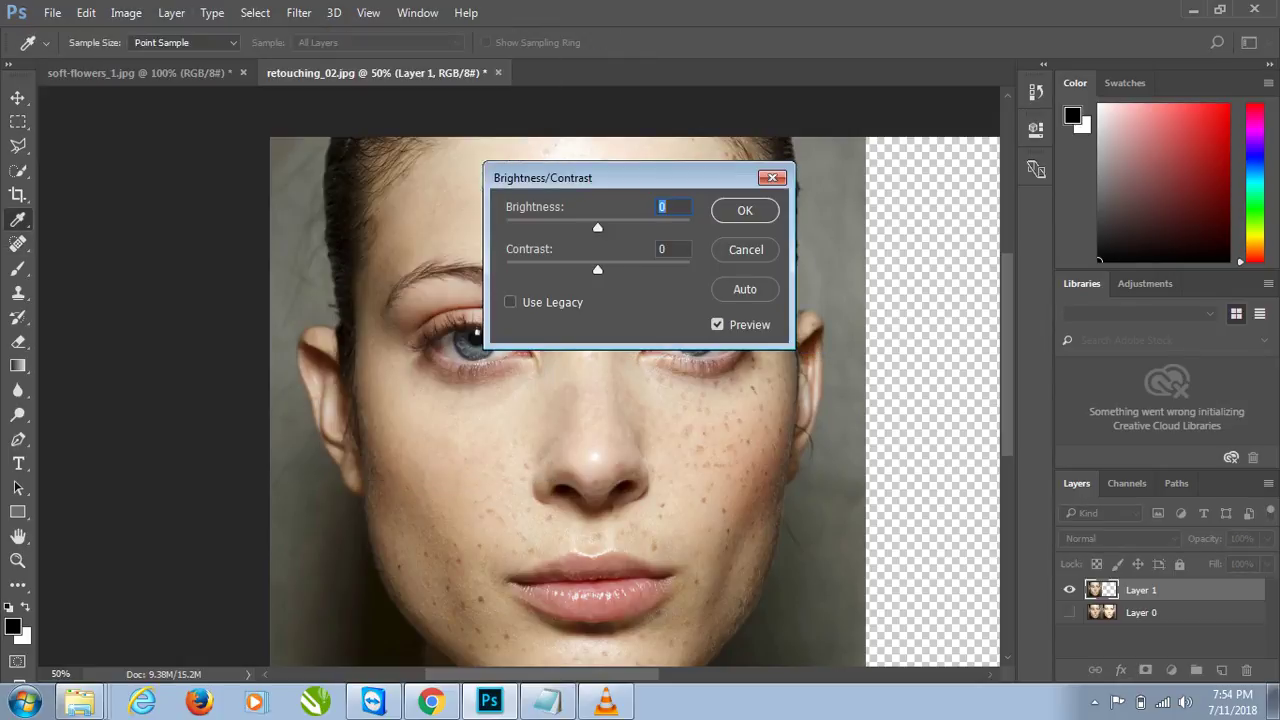
pyautogui.scroll(20, 670, 207)
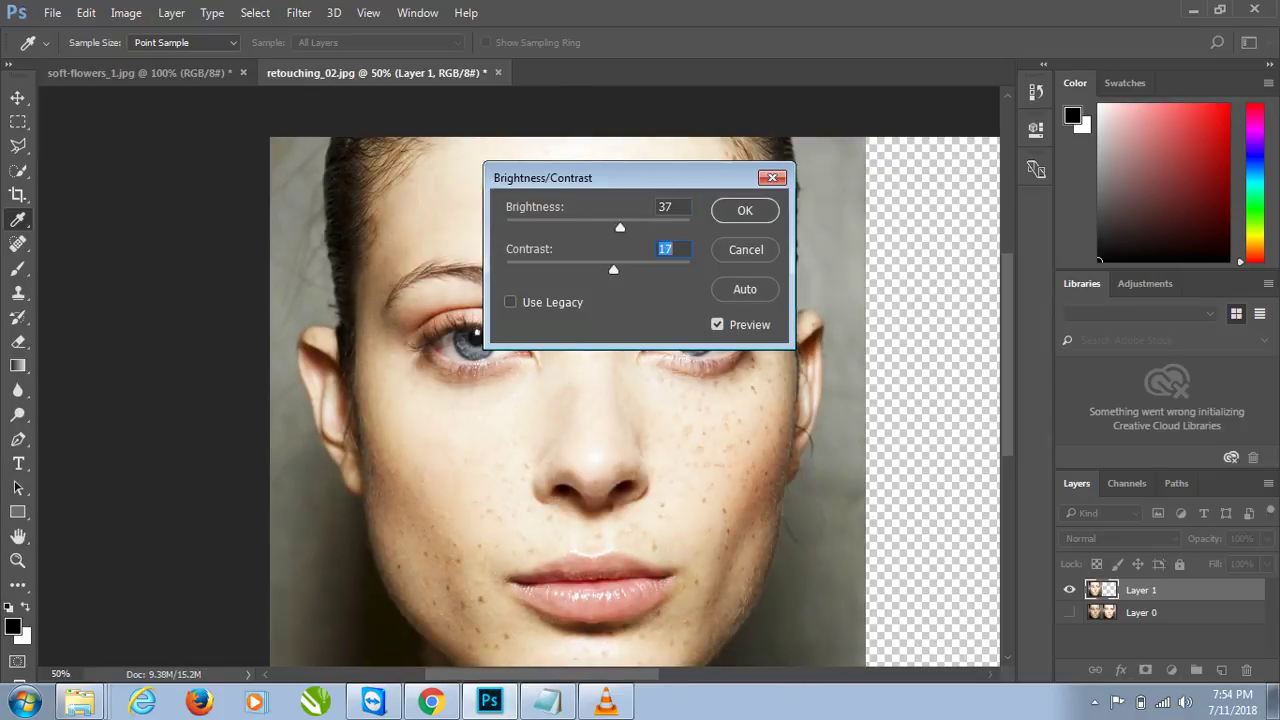
pyautogui.scroll(20, 672, 249)
pyautogui.click(745, 210)
pyautogui.press('j')
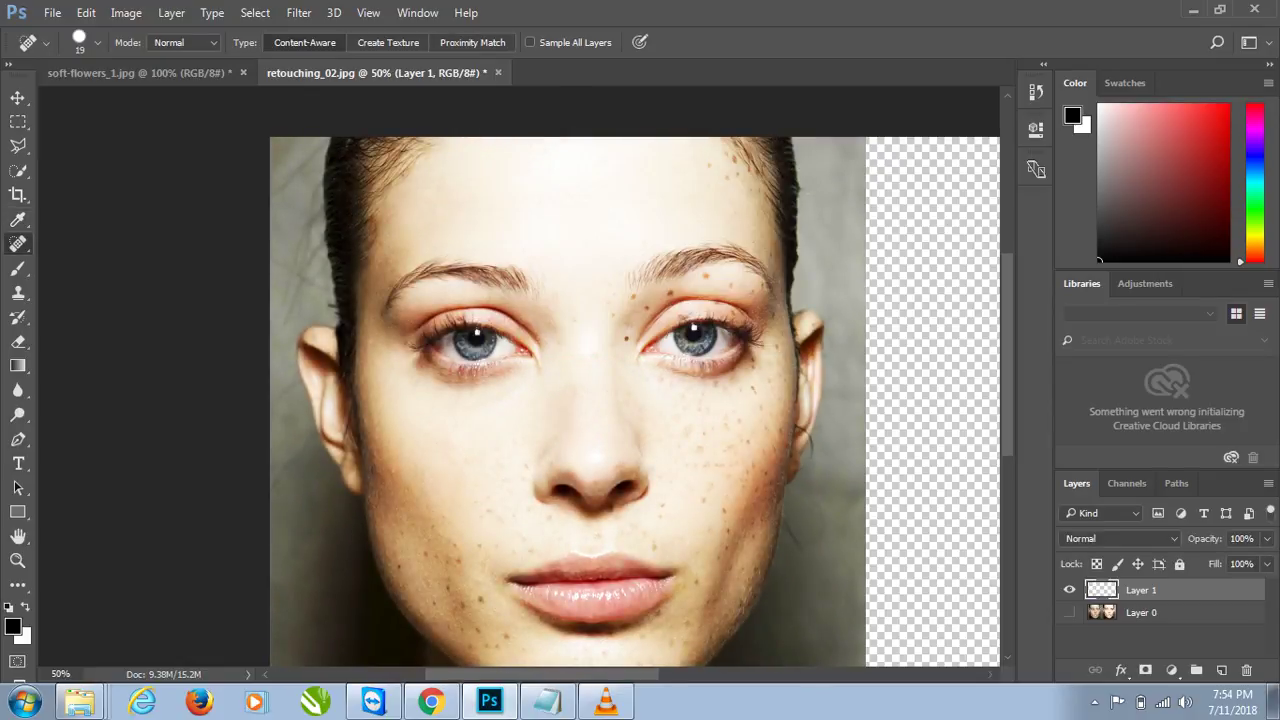
pyautogui.click(1069, 612)
pyautogui.click(1069, 590)
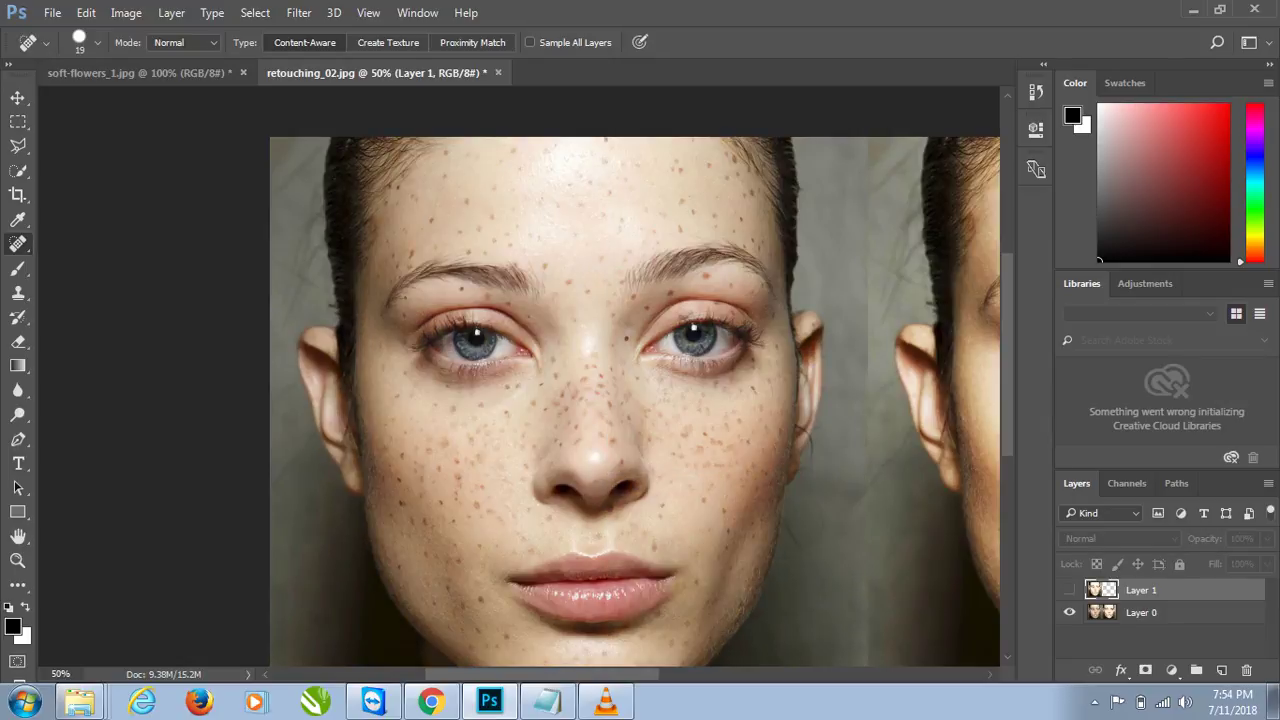
# Select Layer 0, zoom in to inspect the faces, then zoom back out to 33.3%
pyautogui.click(1180, 612)
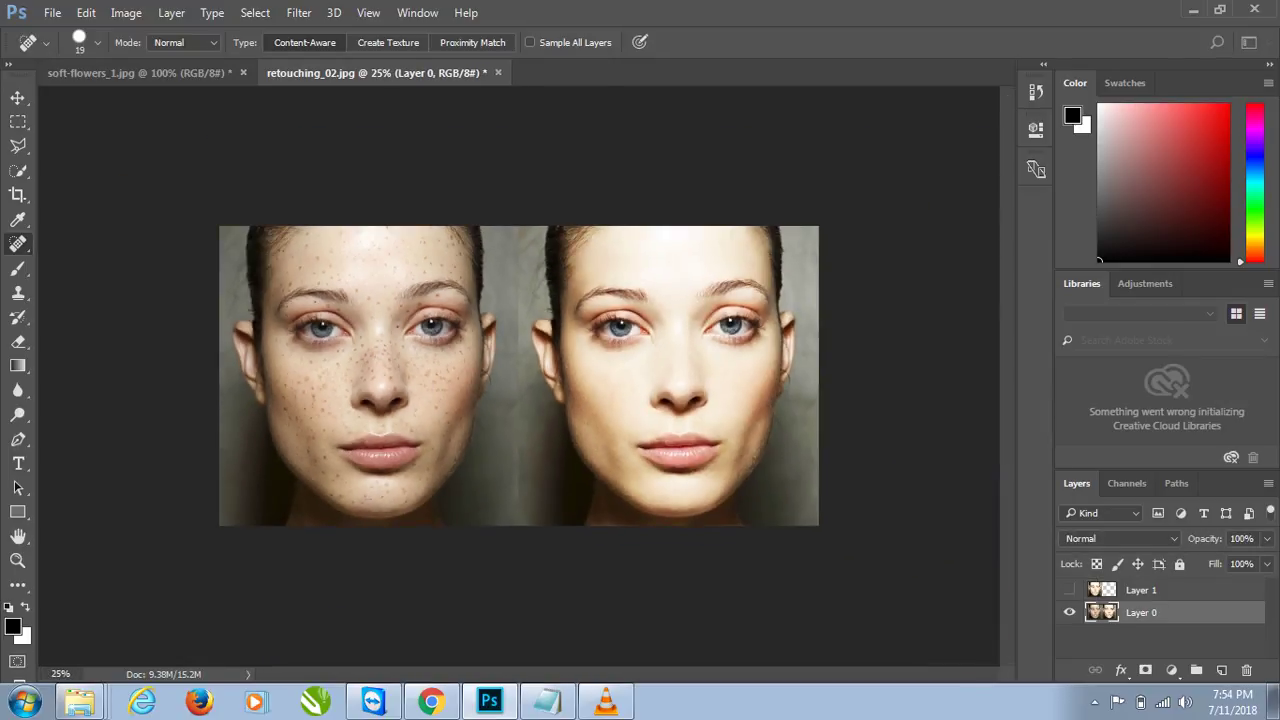
pyautogui.scroll(1, 682, 290)
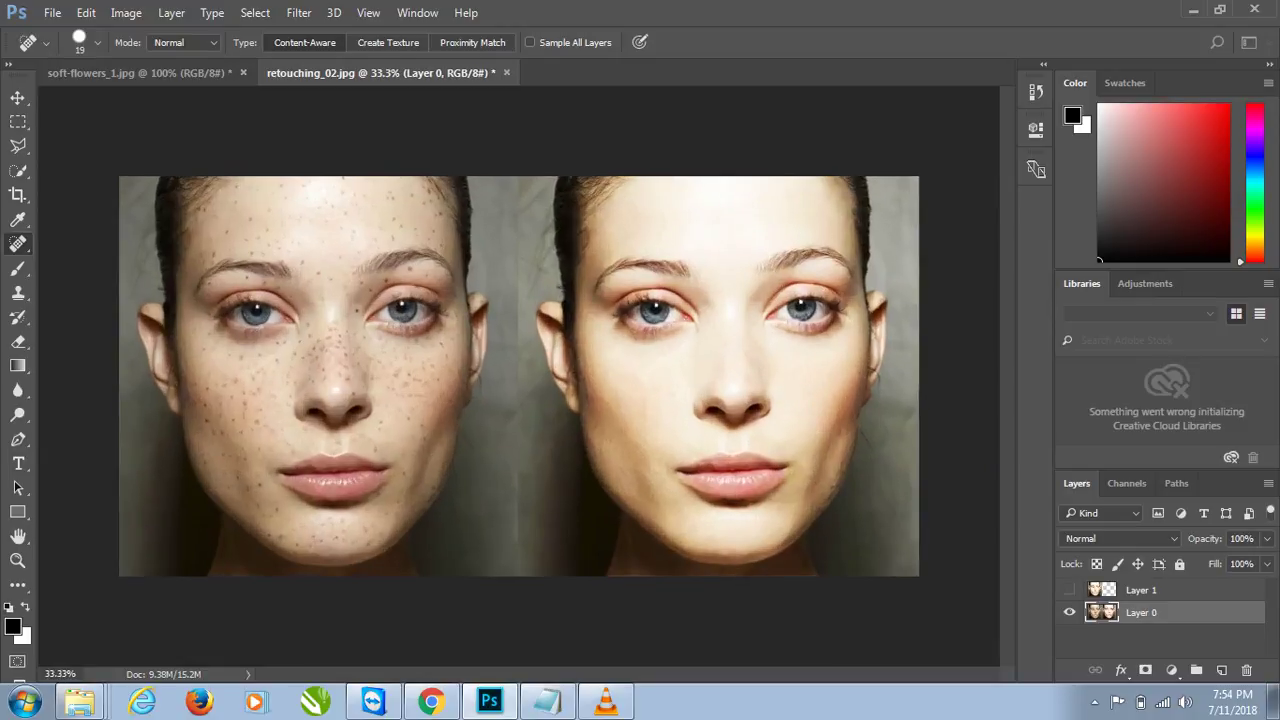
pyautogui.scroll(1, 682, 290)
pyautogui.scroll(1, 682, 290)
pyautogui.scroll(1, 682, 290)
pyautogui.scroll(1, 677, 258)
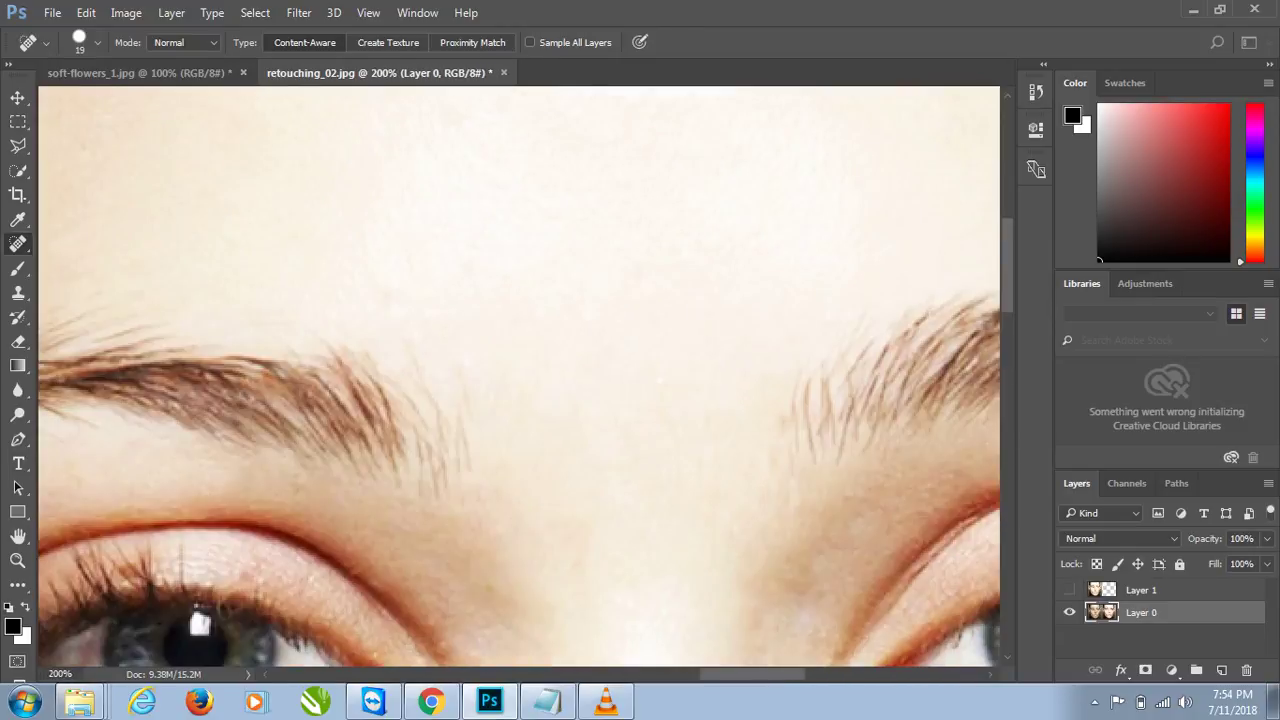
pyautogui.scroll(1, 677, 258)
pyautogui.scroll(-2, 676, 275)
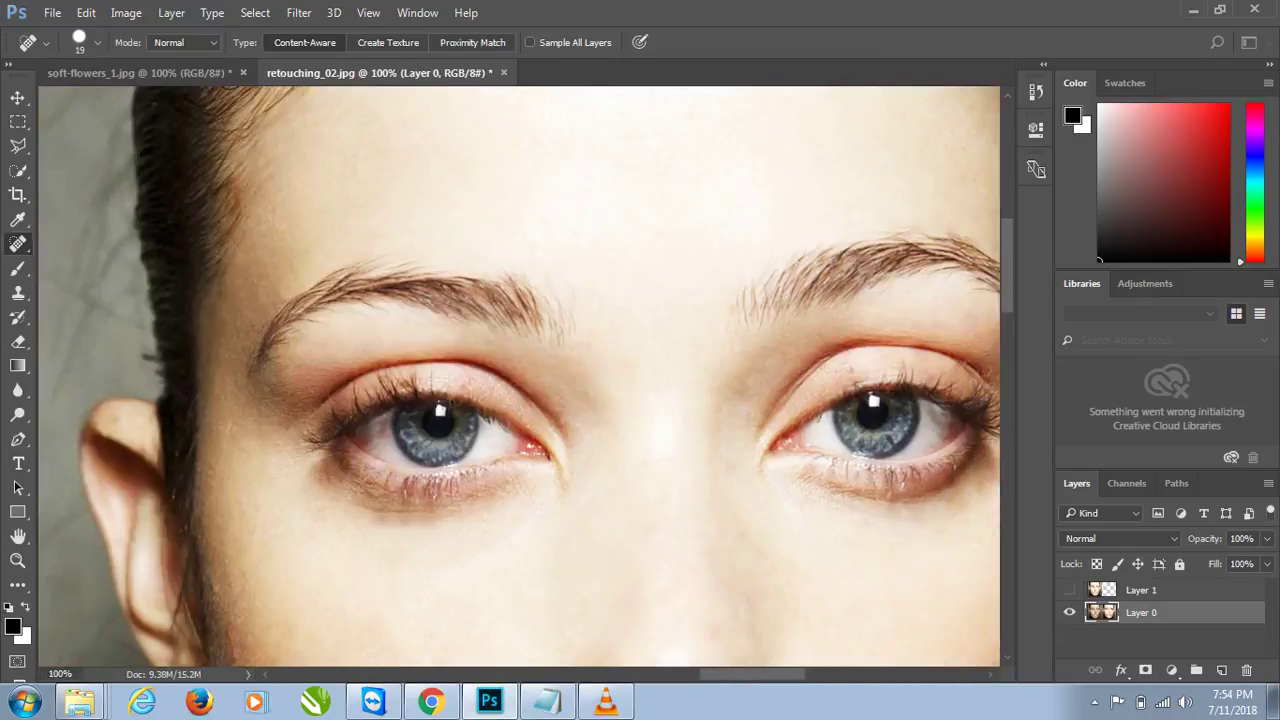
pyautogui.scroll(-1, 676, 275)
pyautogui.scroll(-1, 610, 402)
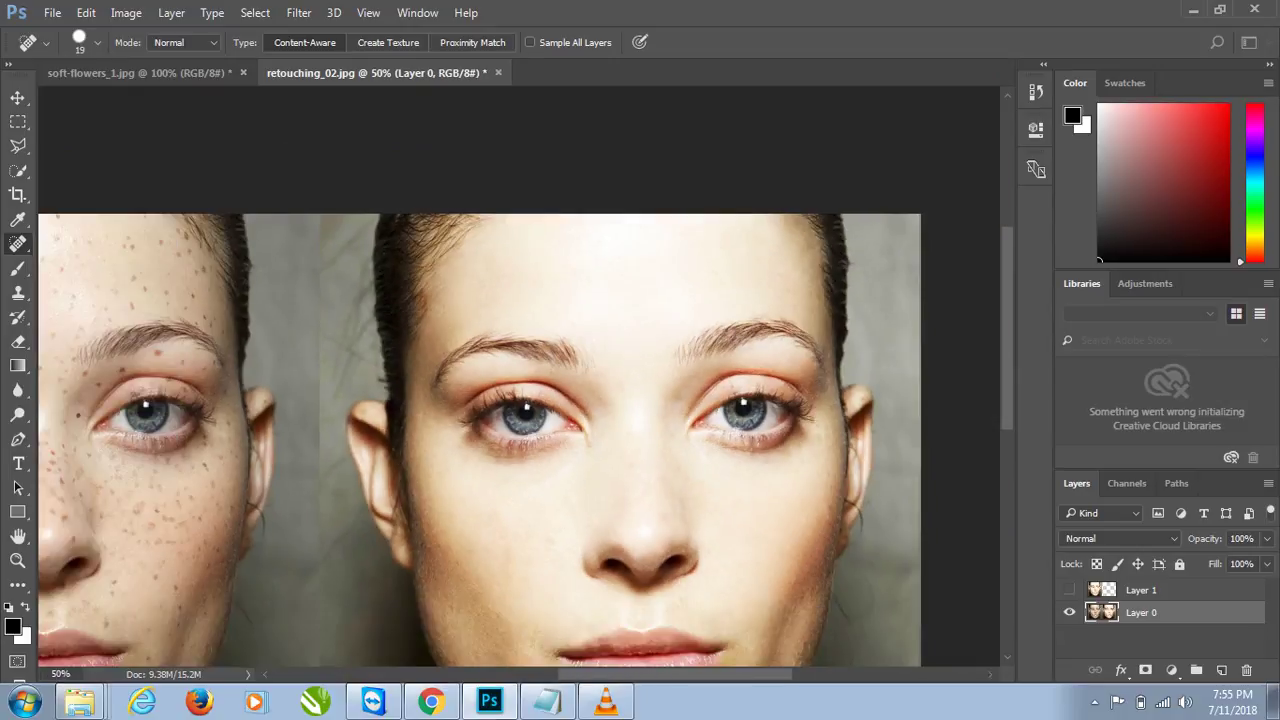
pyautogui.scroll(-1, 610, 402)
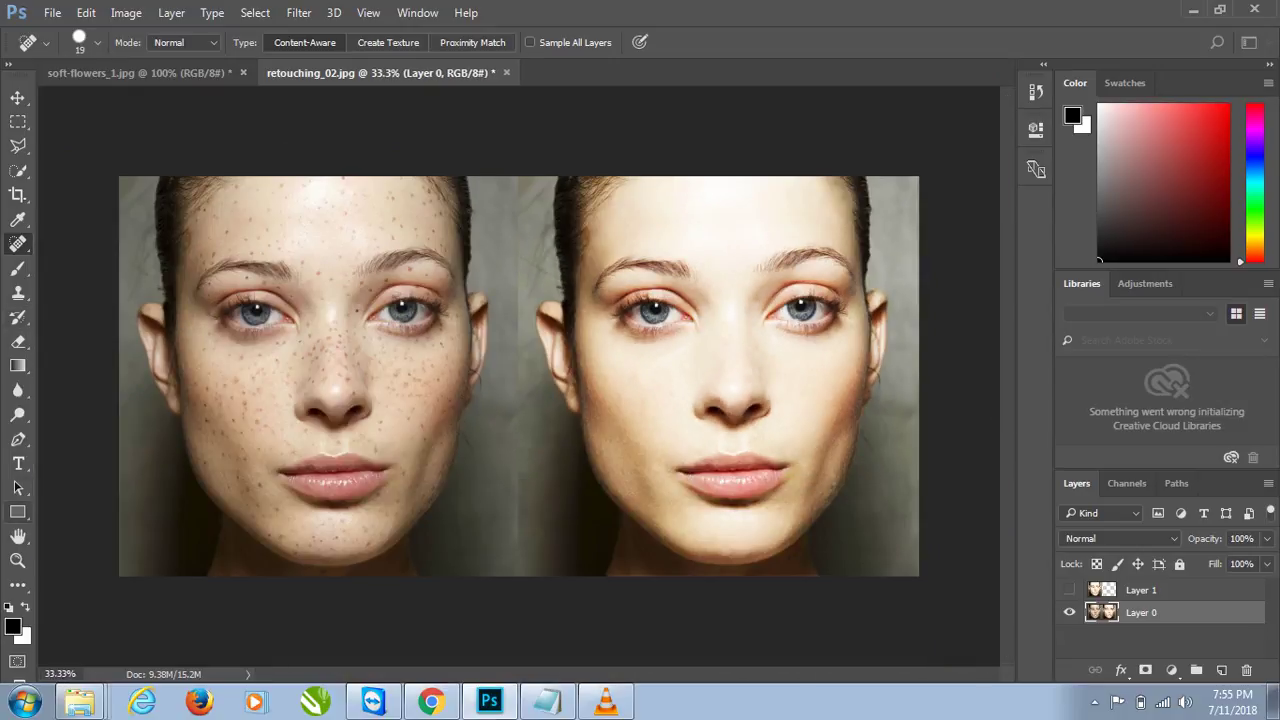
# Draw a horizontal text box across both faces' eyes with a 24 pt font size
pyautogui.press('t')
pyautogui.moveTo(235, 254); pyautogui.dragTo(897, 420)
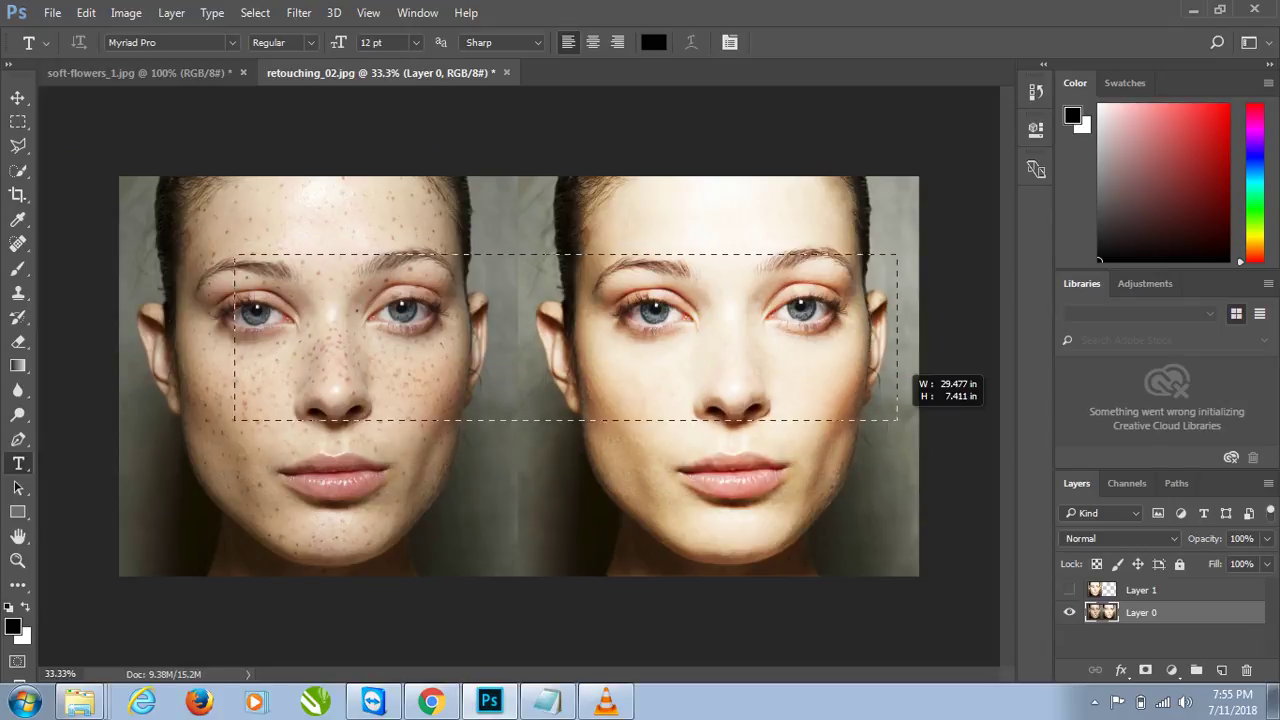
pyautogui.moveTo(897, 420); pyautogui.dragTo(900, 385)
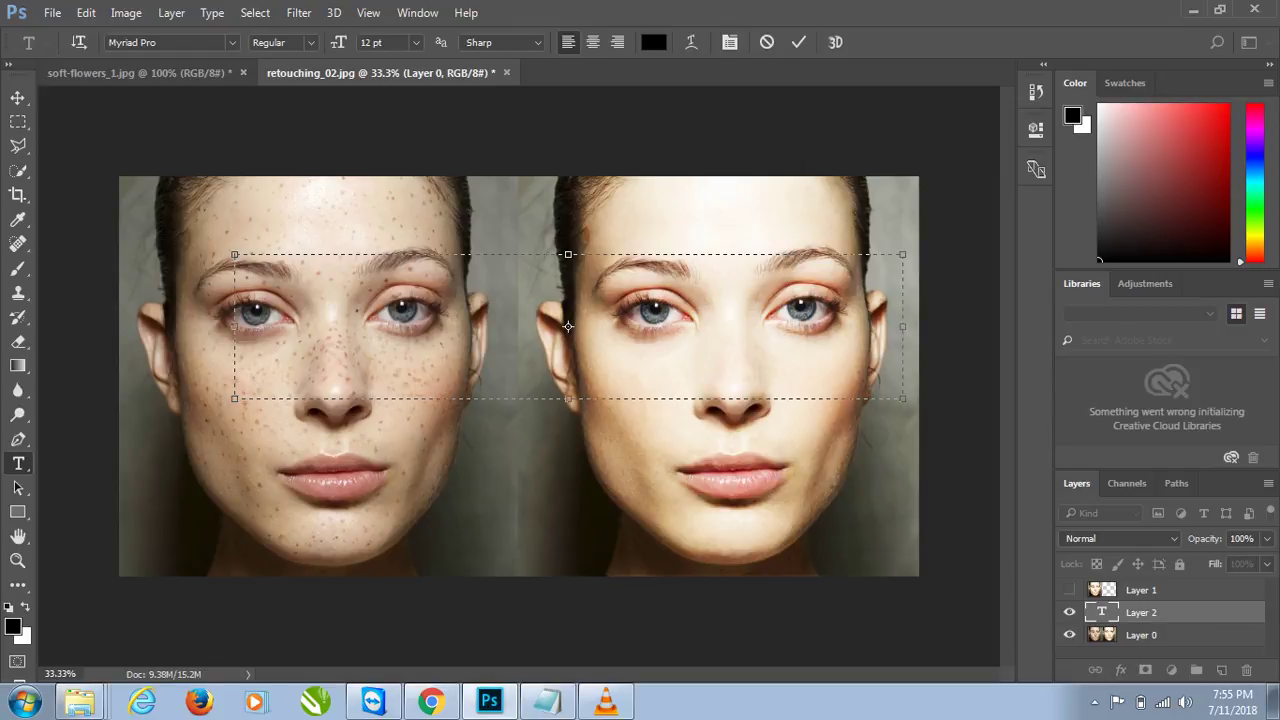
pyautogui.click(415, 42)
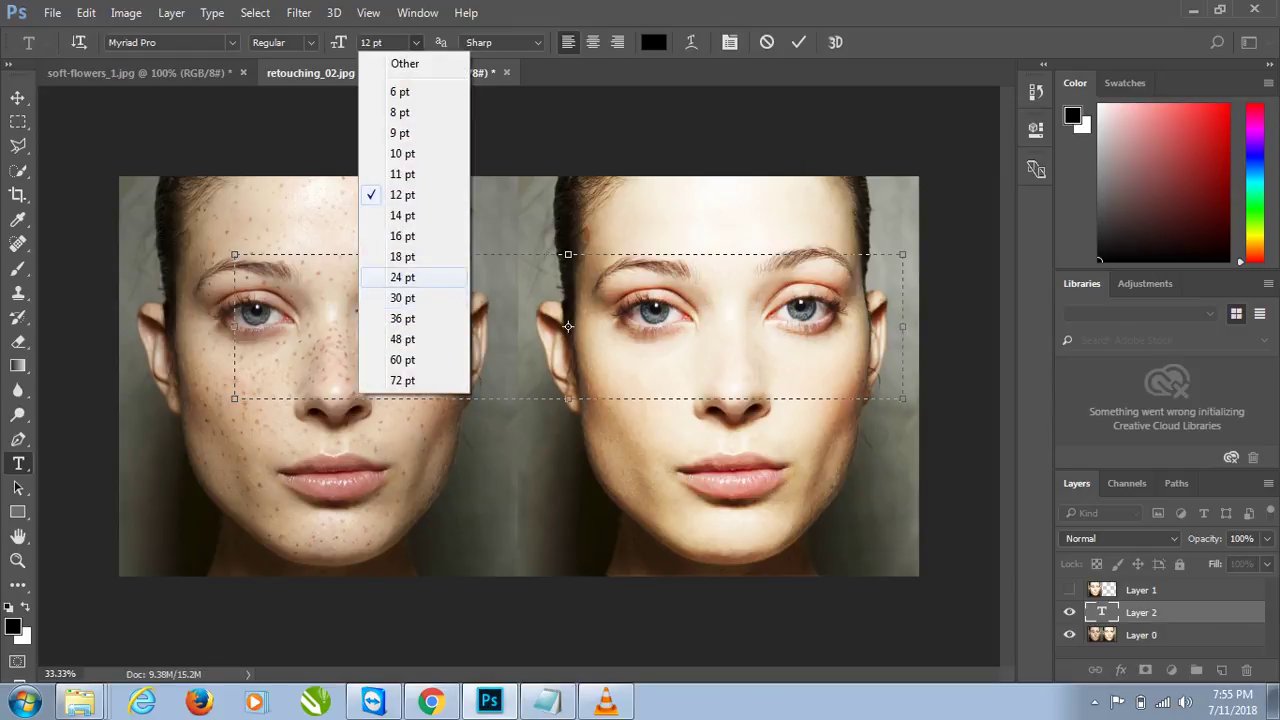
pyautogui.press('Return')
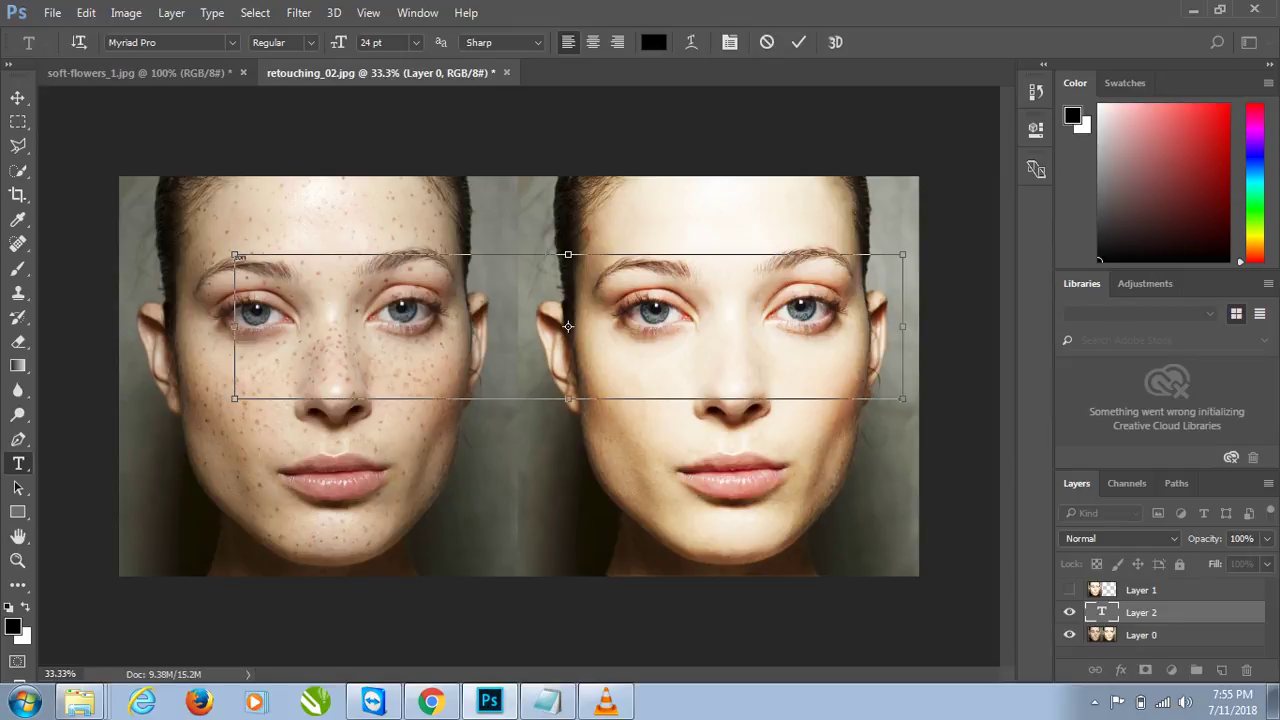
# Type and commit the caption 'con tinuw this proses and you get new image after image of retoucing'
pyautogui.hotkey('ctrl', '+')
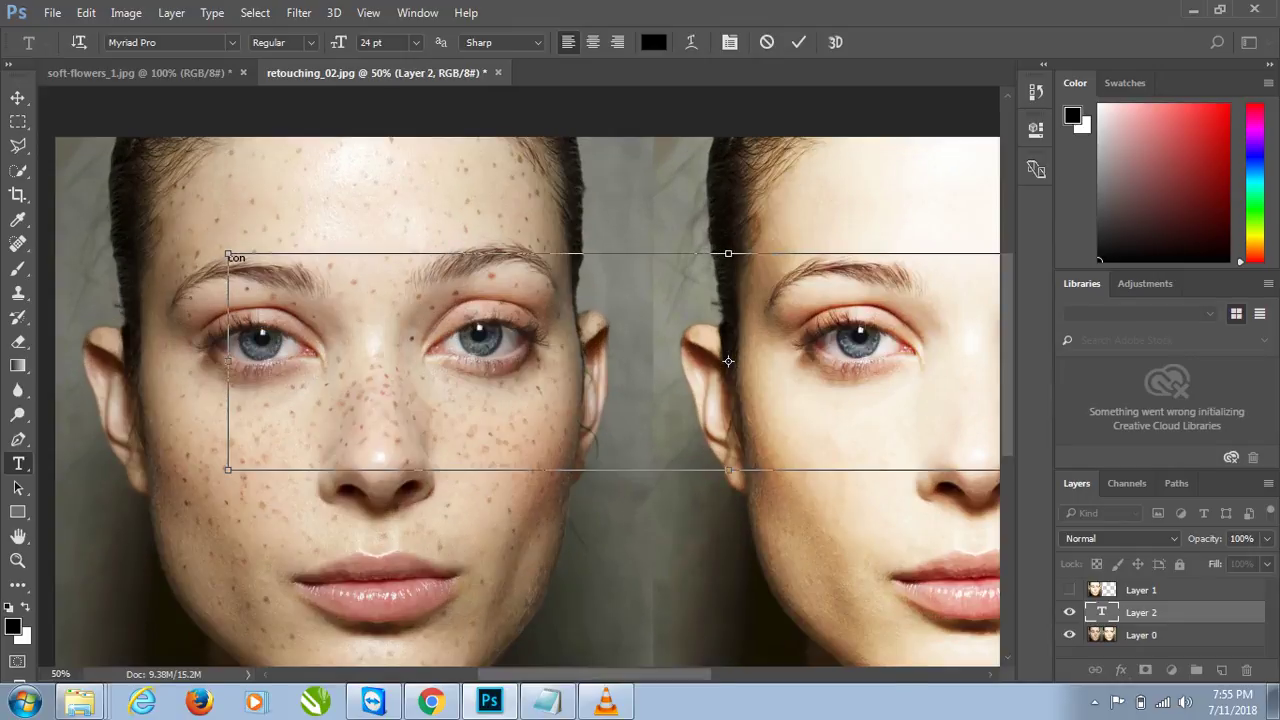
pyautogui.hotkey('ctrl', '+')
pyautogui.hotkey('ctrl', '+')
pyautogui.write('tiny')
pyautogui.press('BackSpace')
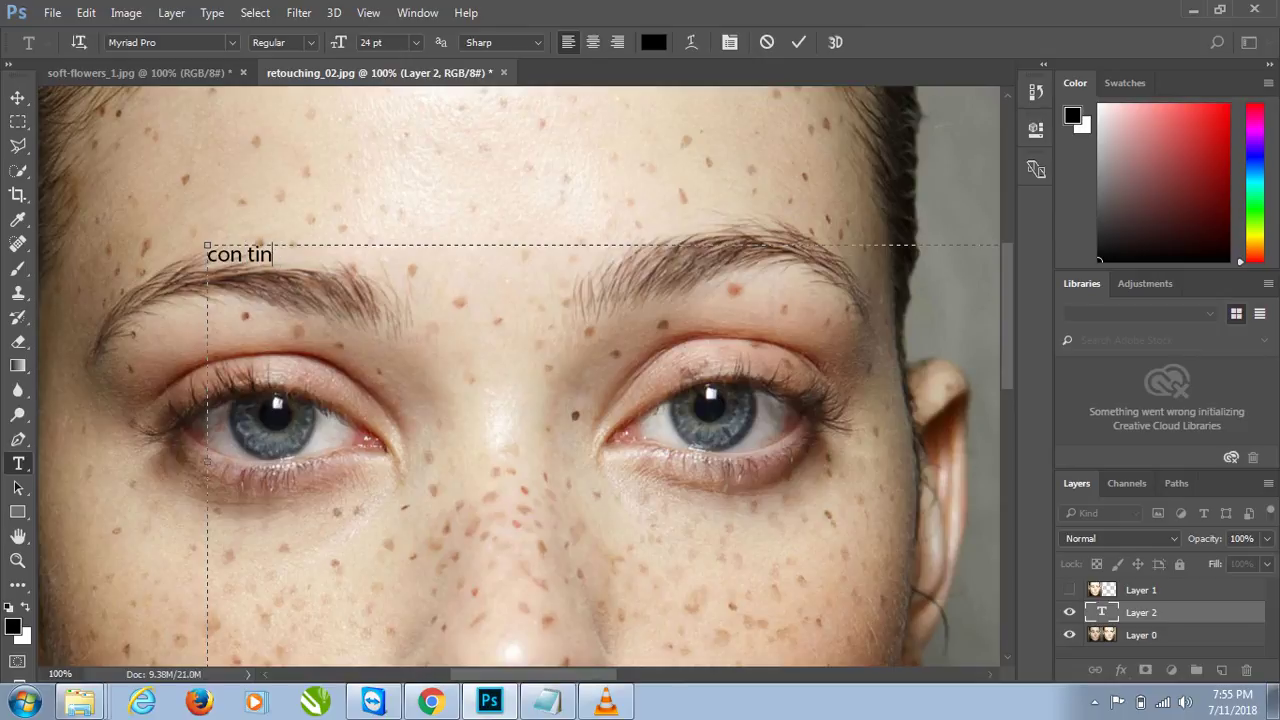
pyautogui.write('uw th ')
pyautogui.write('is proses and')
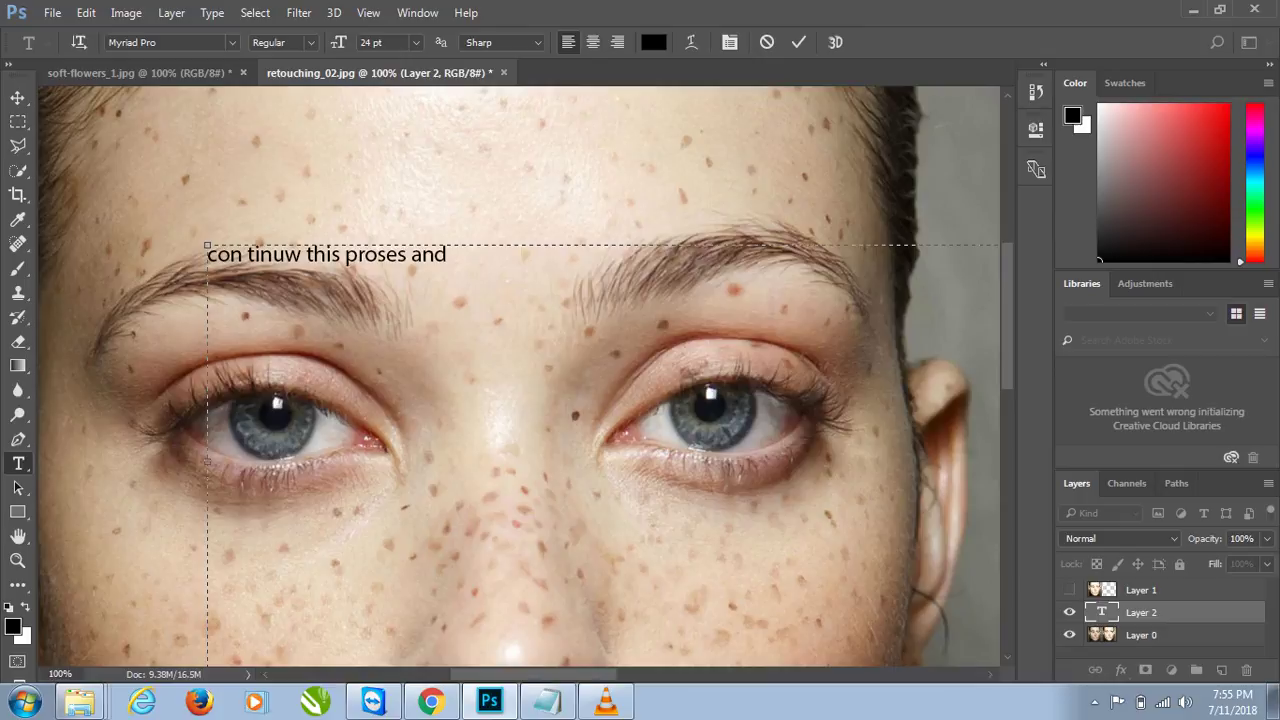
pyautogui.write(' you get ')
pyautogui.write('new')
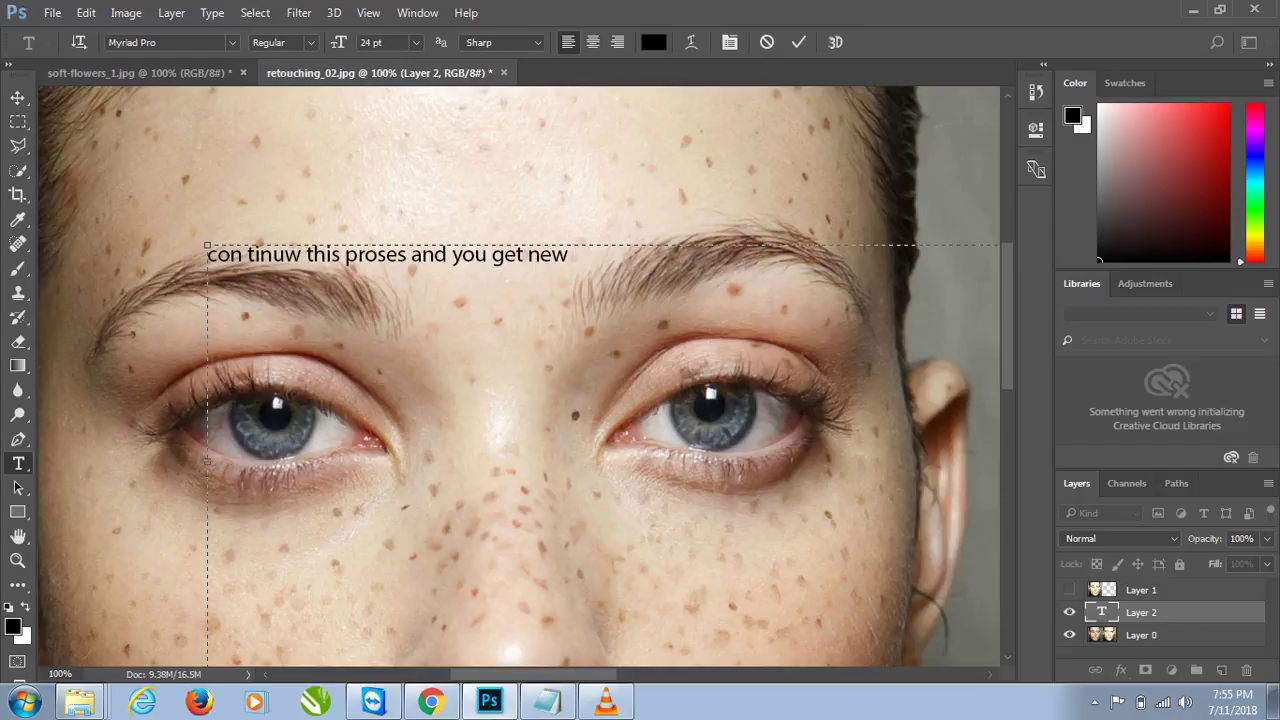
pyautogui.write(' image')
pyautogui.write('after')
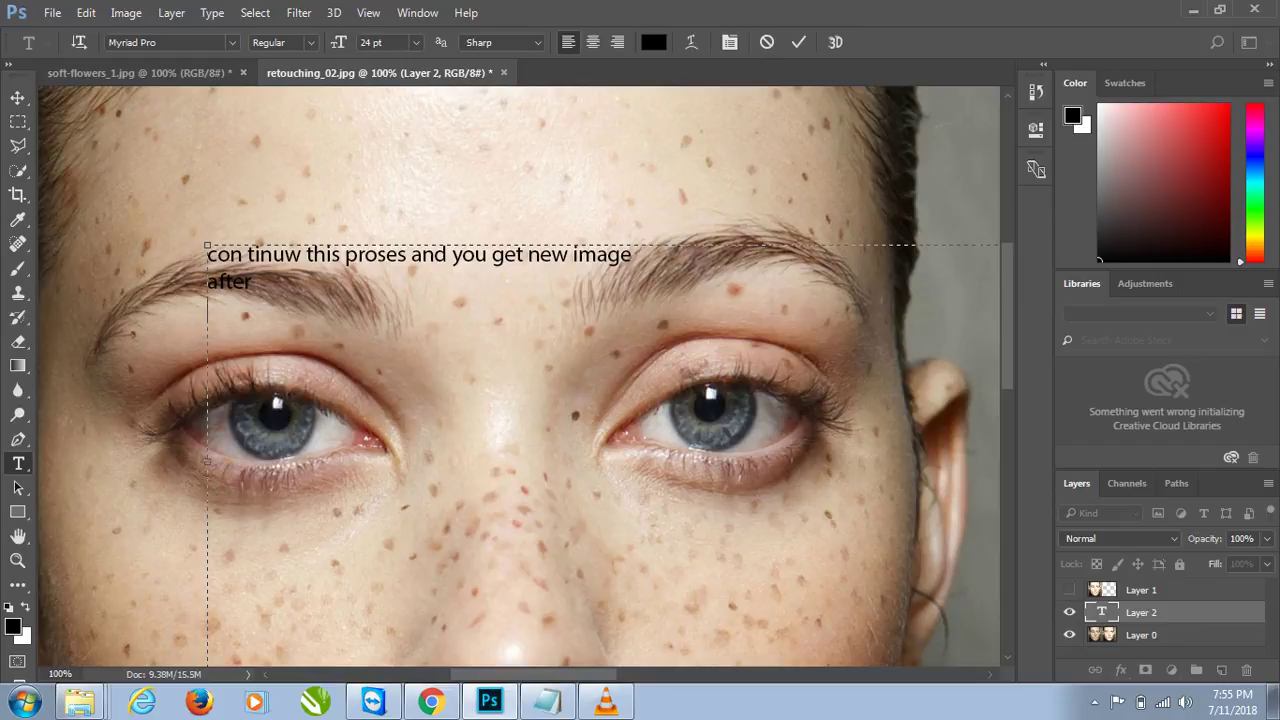
pyautogui.write('image ')
pyautogui.write('of retoucing')
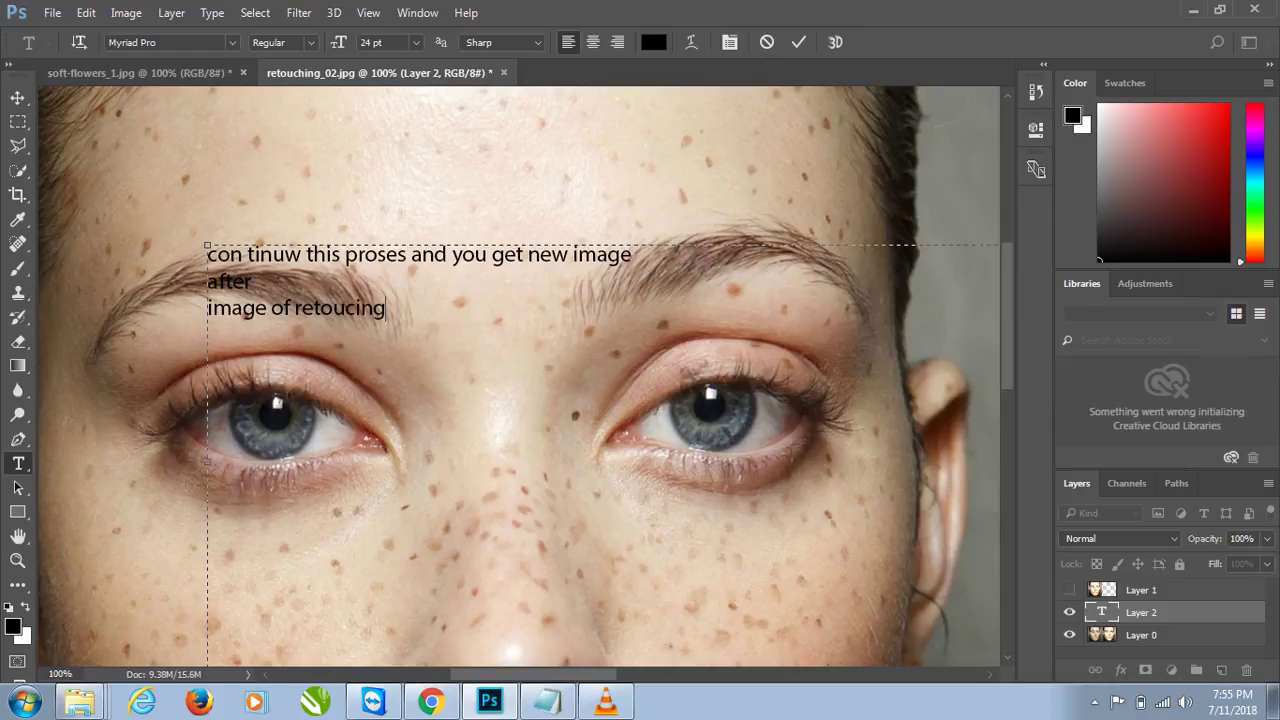
pyautogui.moveTo(400, 280); pyautogui.dragTo(400, 319)
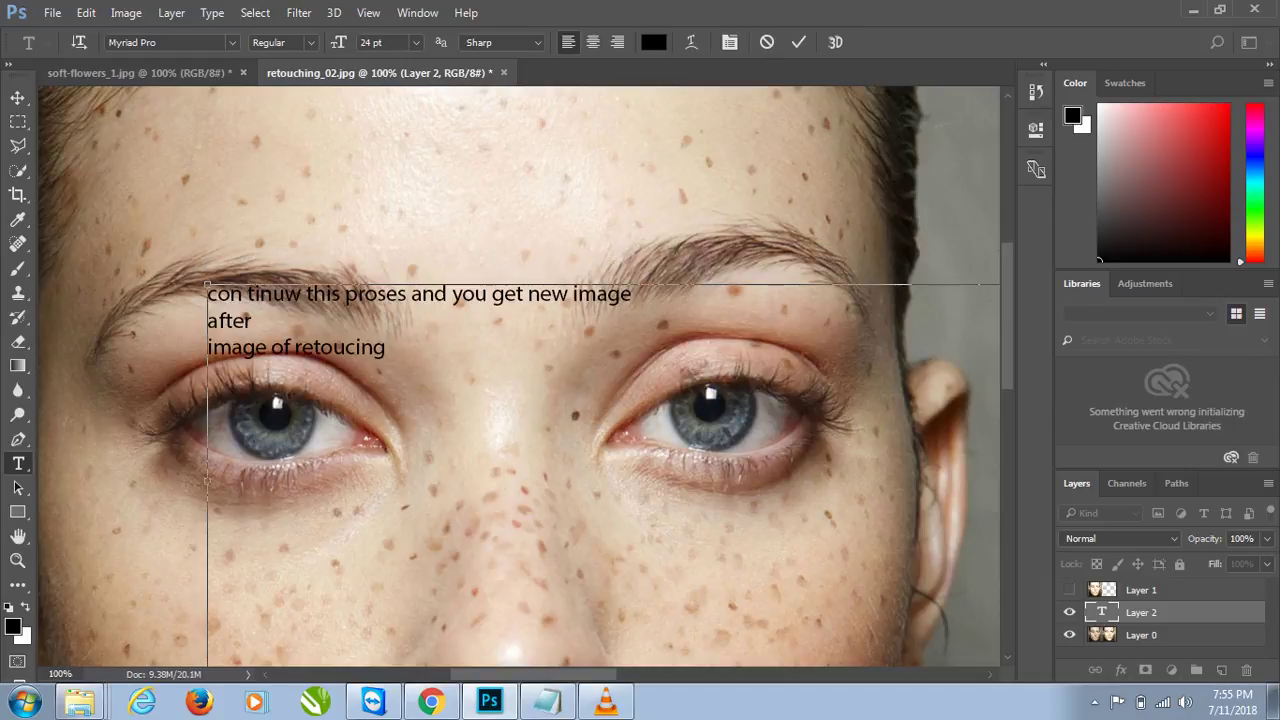
pyautogui.hotkey('ctrl', '-')
pyautogui.hotkey('ctrl', '-')
pyautogui.hotkey('ctrl', '-')
pyautogui.hotkey('ctrl', '-')
pyautogui.hotkey('ctrl', 'Return')
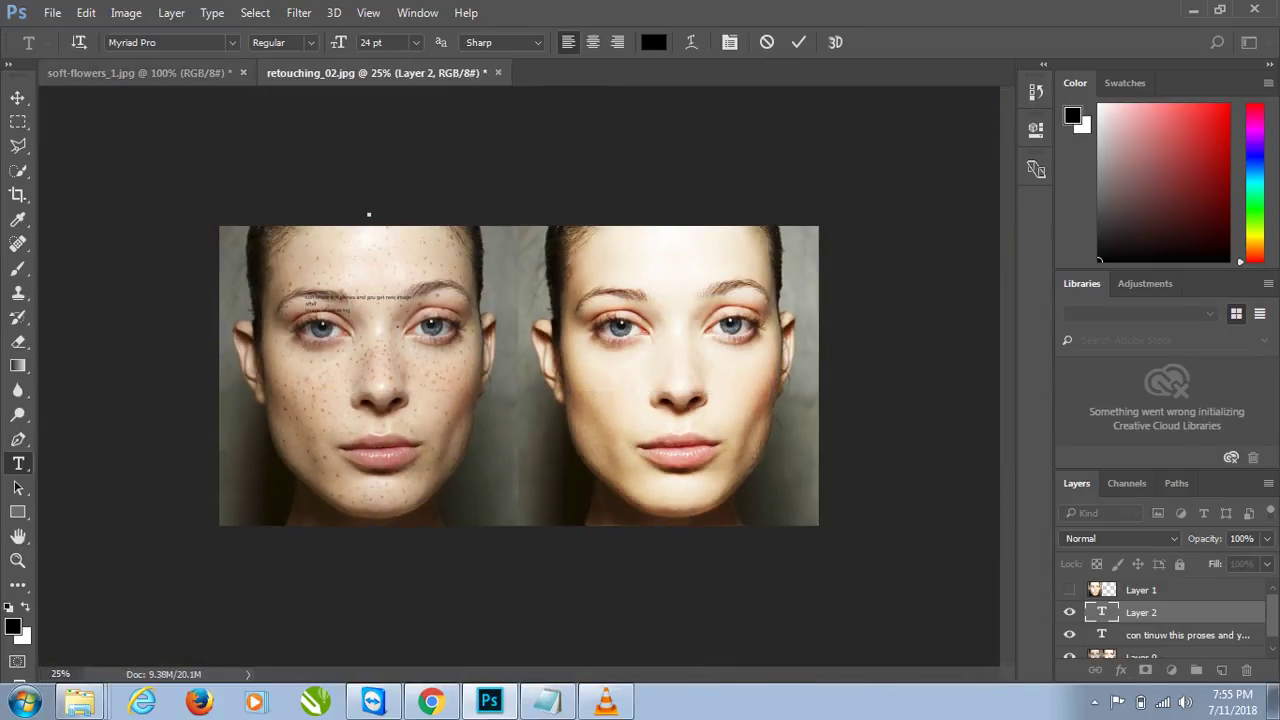
# Start a new text box at the top-left of the soft-flowers_1.jpg Thank You card
pyautogui.hotkey('ctrl', 'Tab')
pyautogui.click(418, 318)
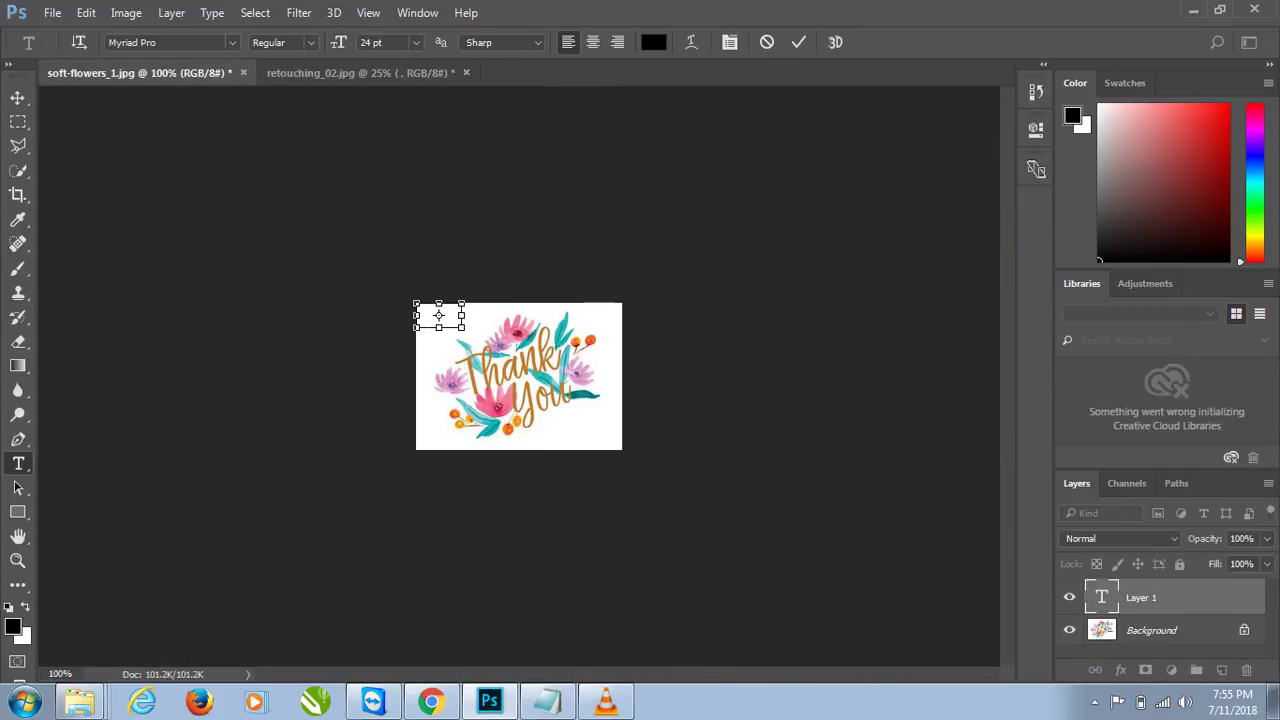
pyautogui.hotkey('ctrl', '+')
pyautogui.hotkey('ctrl', '+')
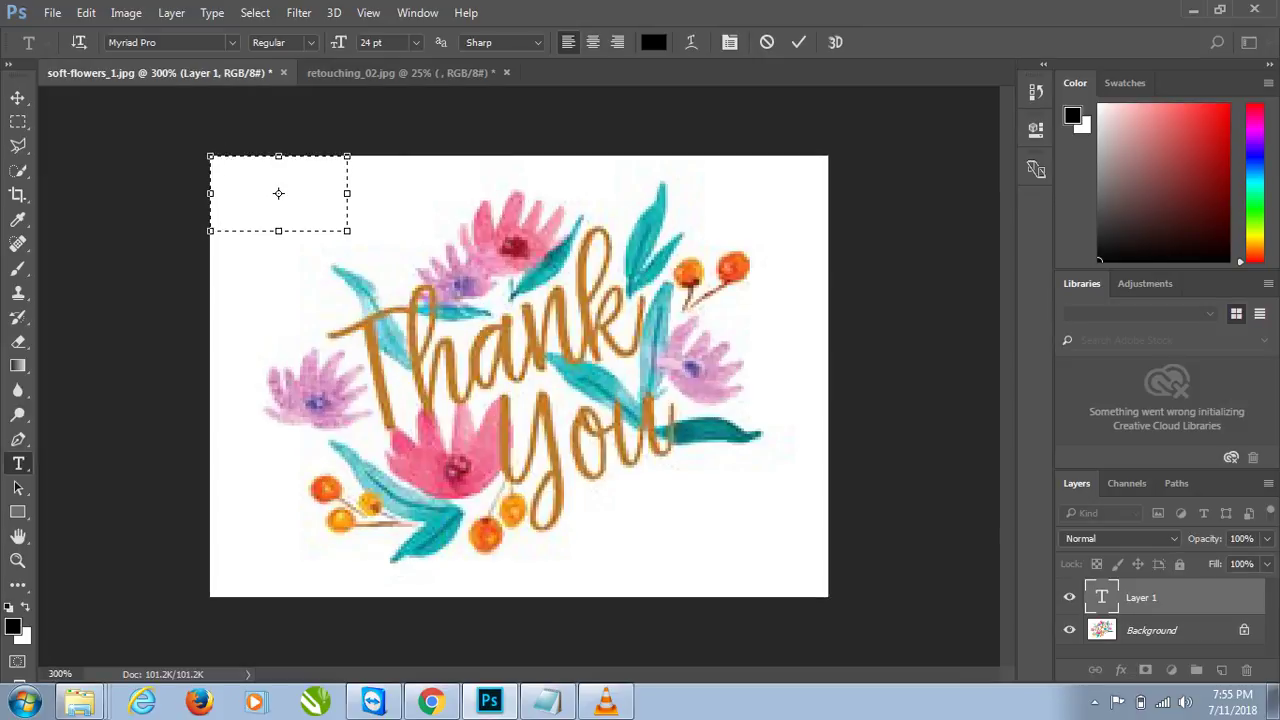